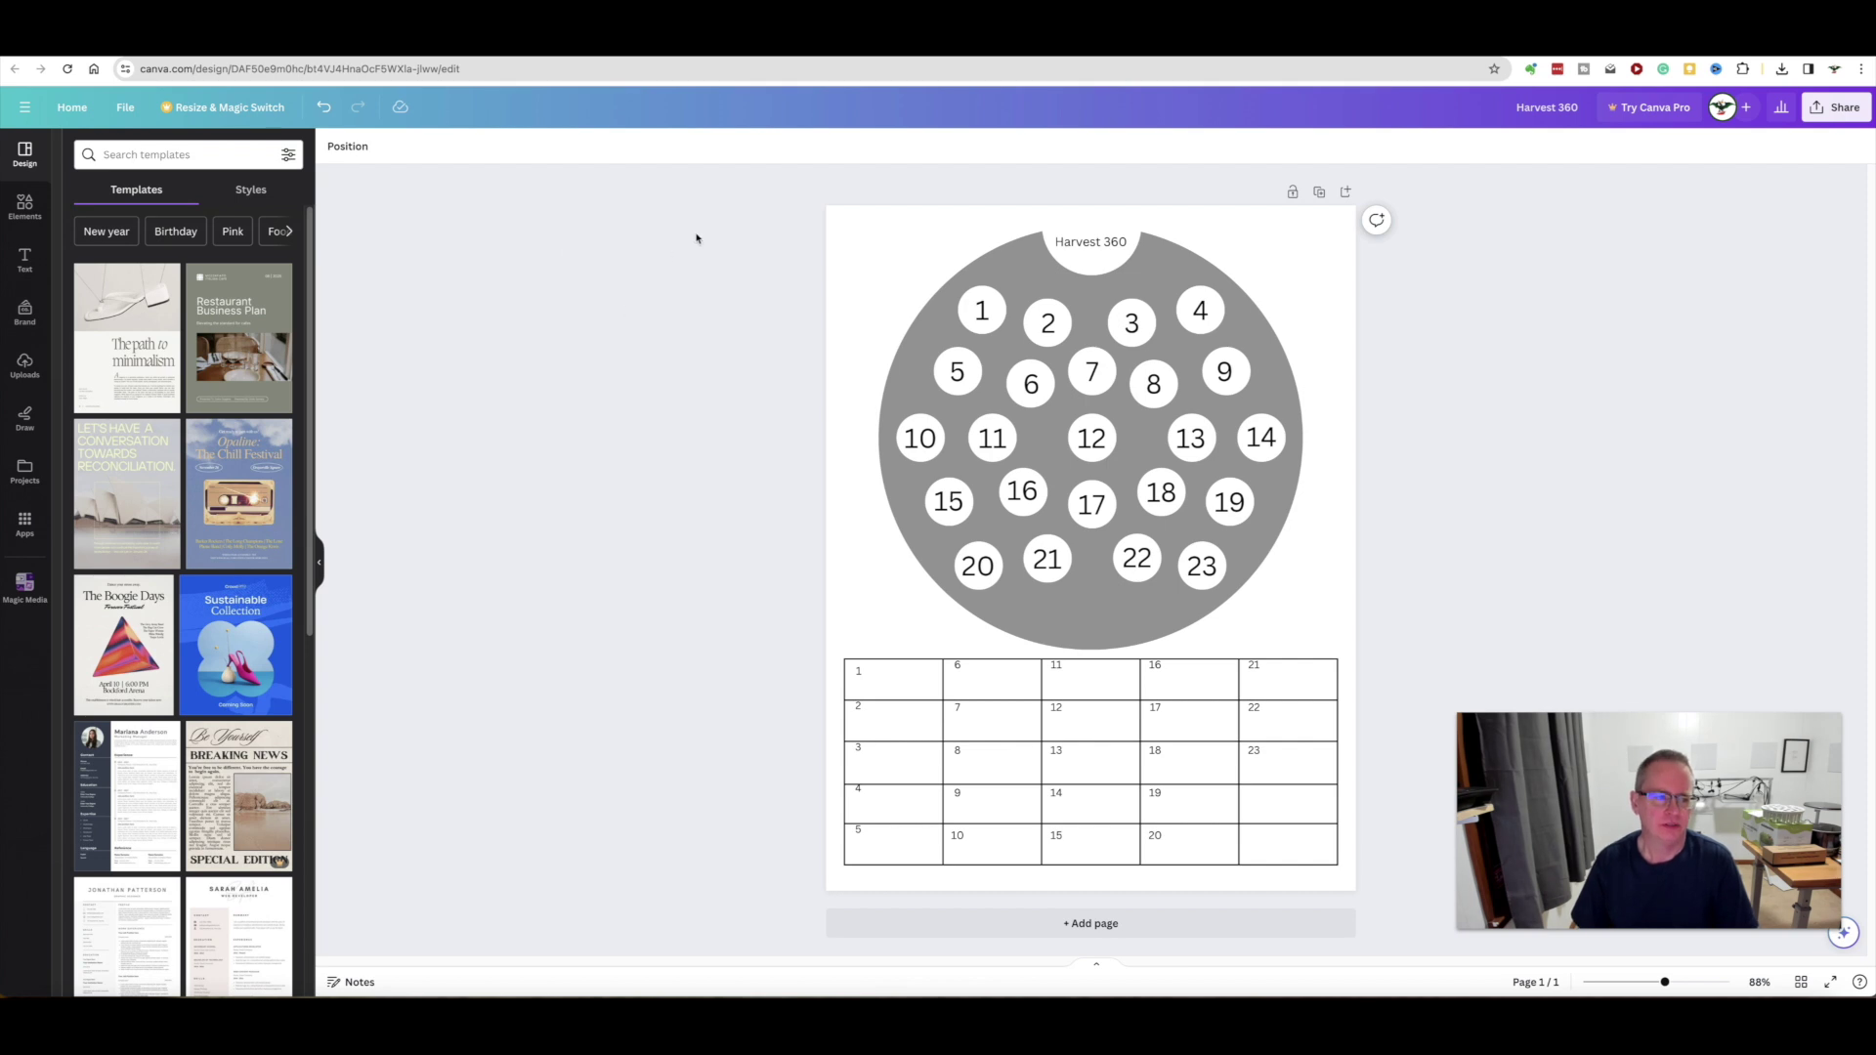
Step: From the Canva home page, set up a custom-size design of 8.5 × 11 inches
{"action": "left_click", "coordinate": [71, 107]}
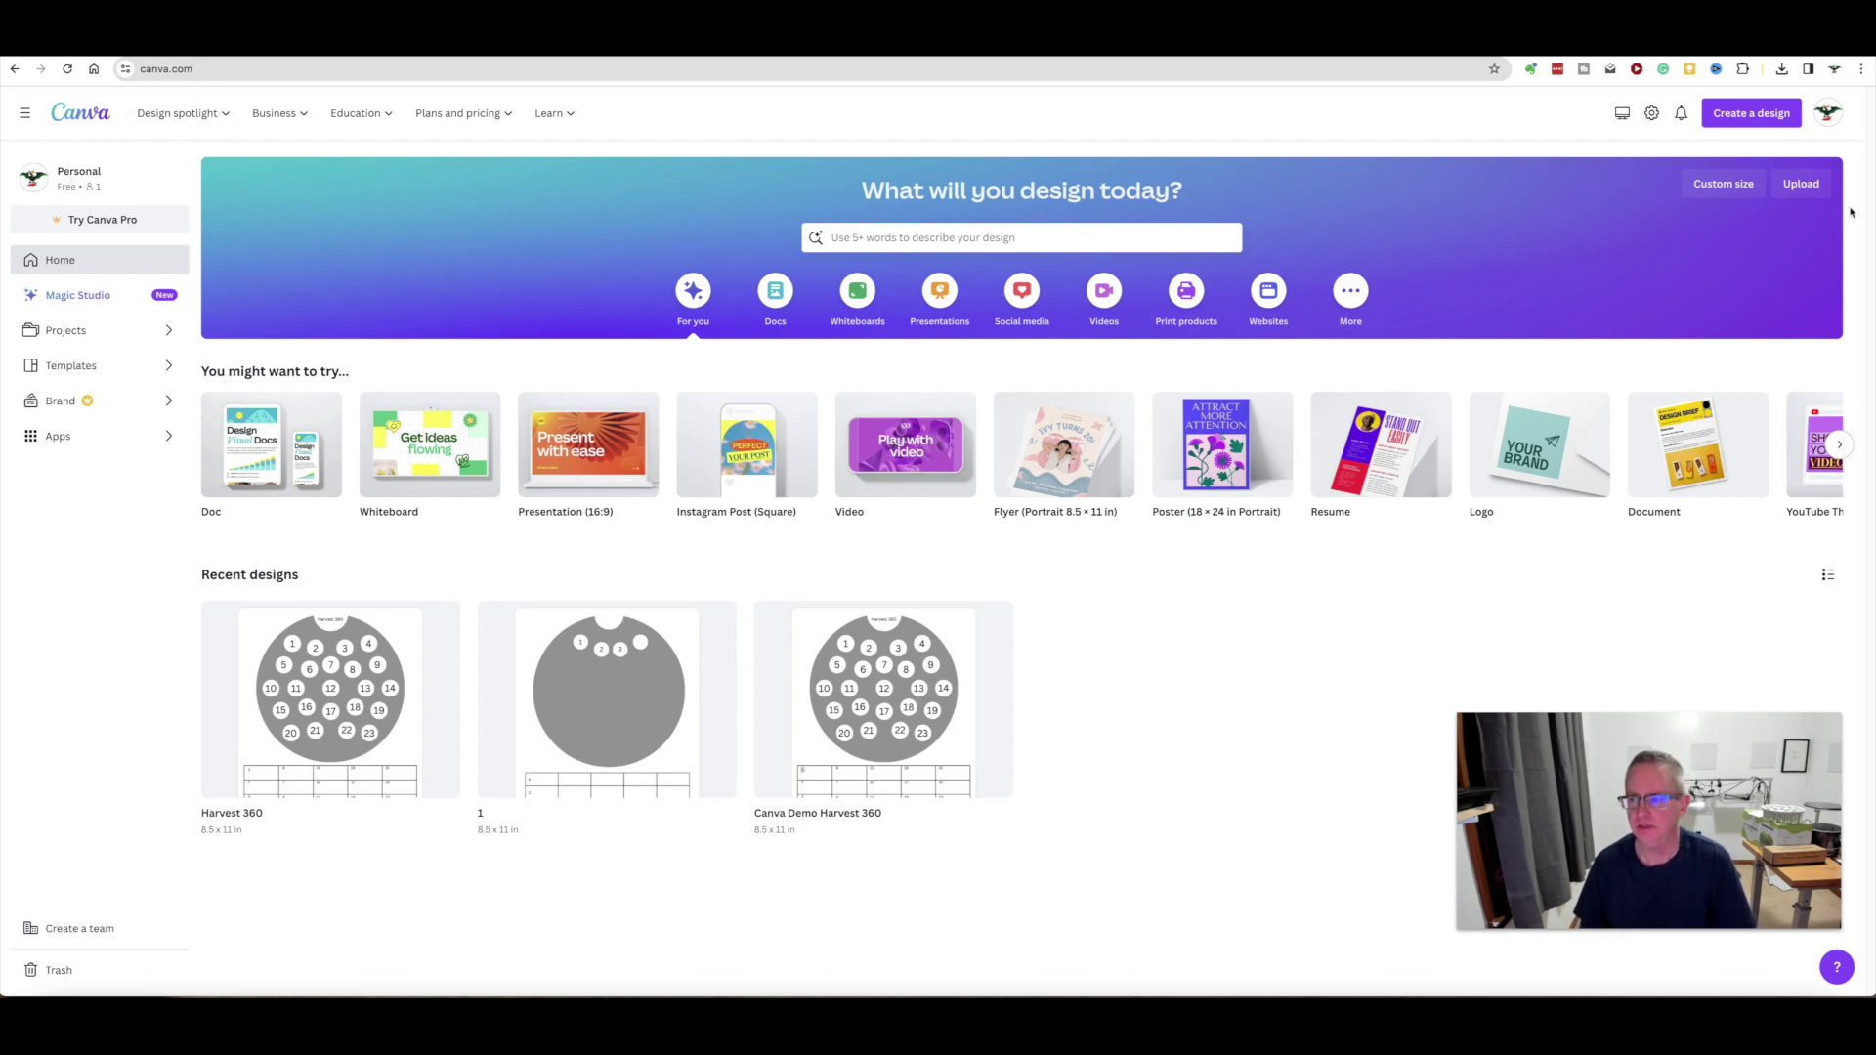
{"action": "left_click", "coordinate": [1771, 119]}
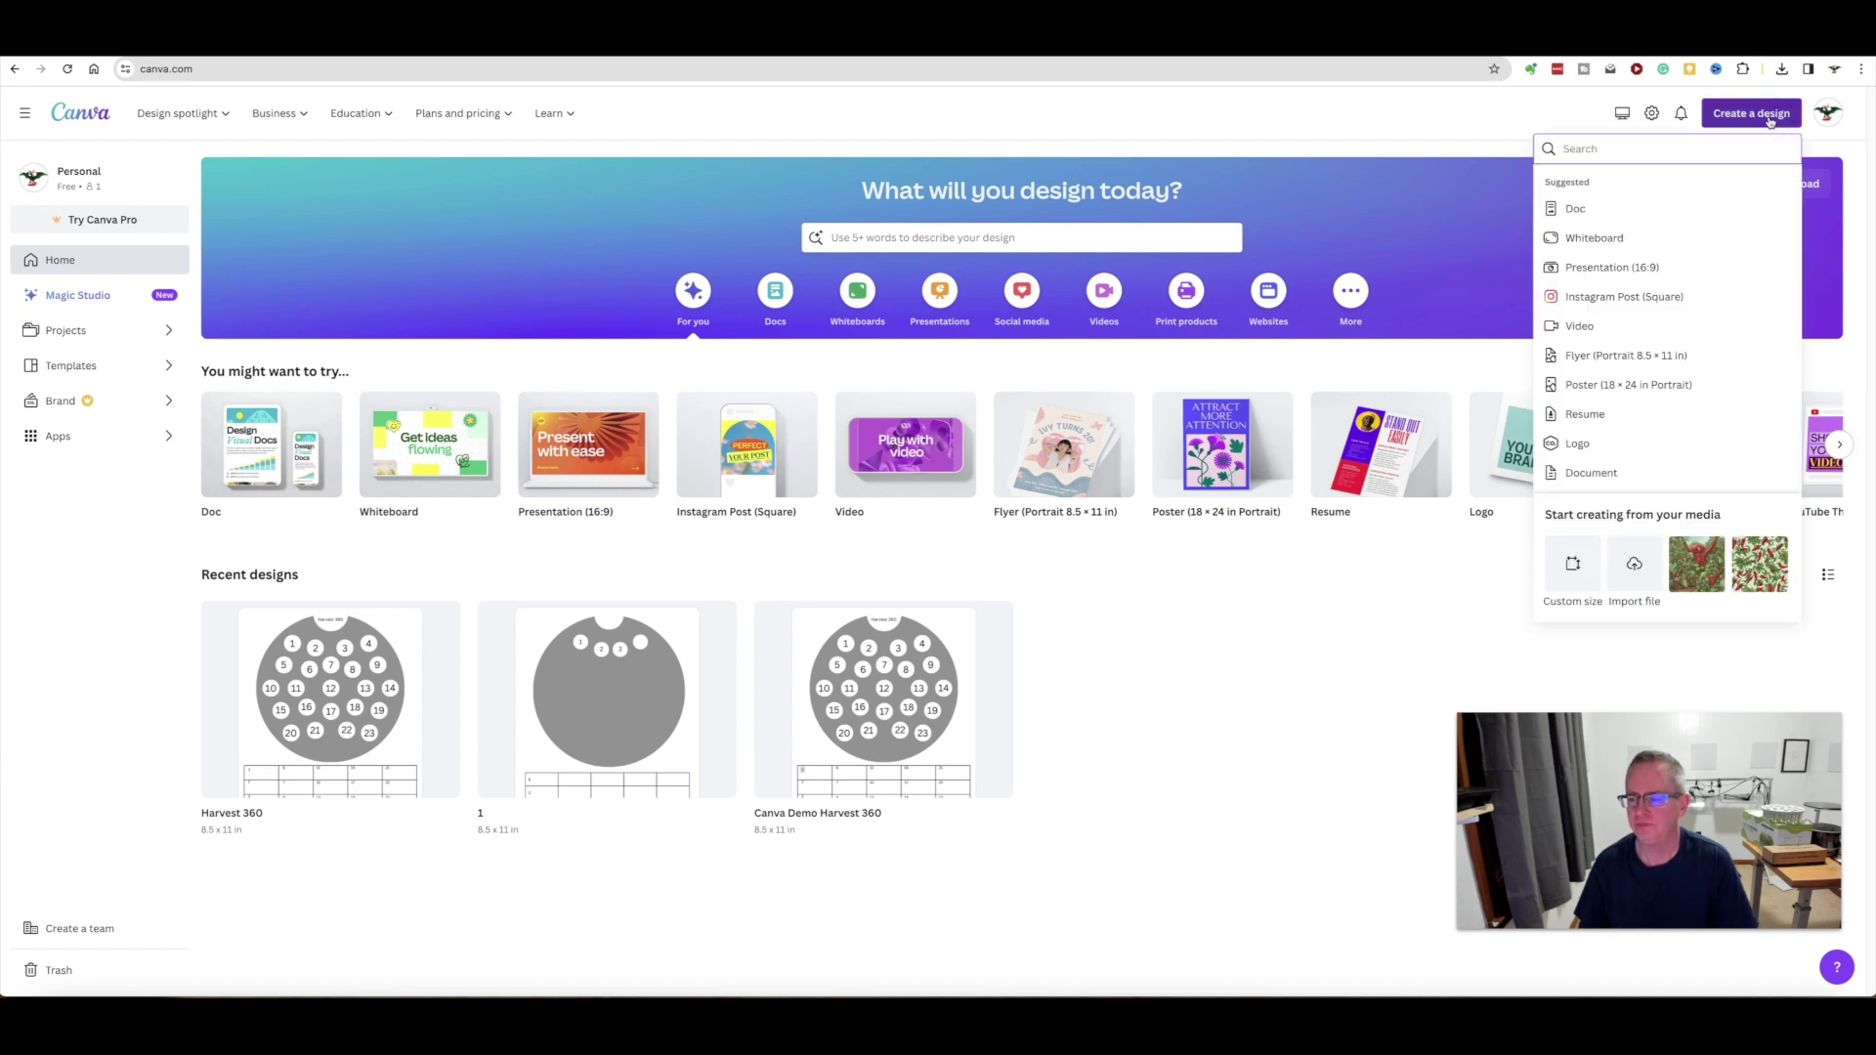
{"action": "left_click", "coordinate": [1573, 578]}
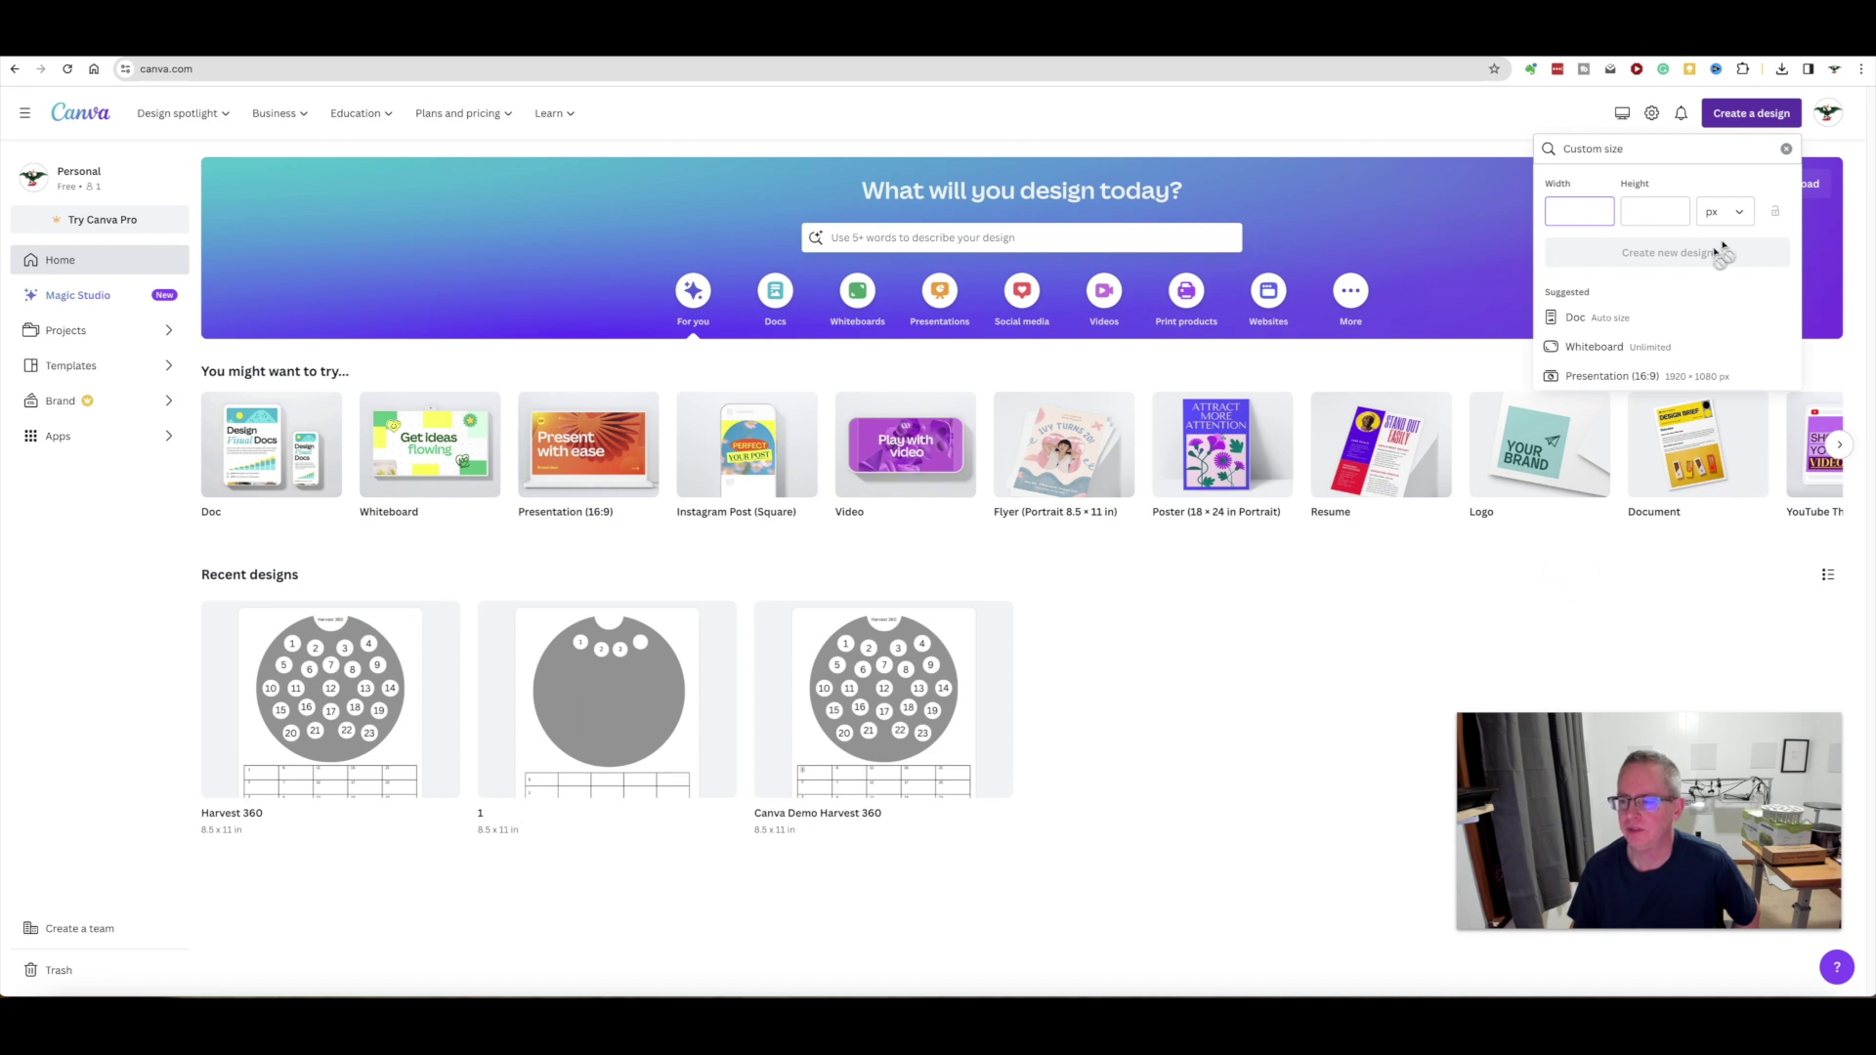
{"action": "left_click", "coordinate": [1742, 216]}
{"action": "left_click", "coordinate": [1653, 282]}
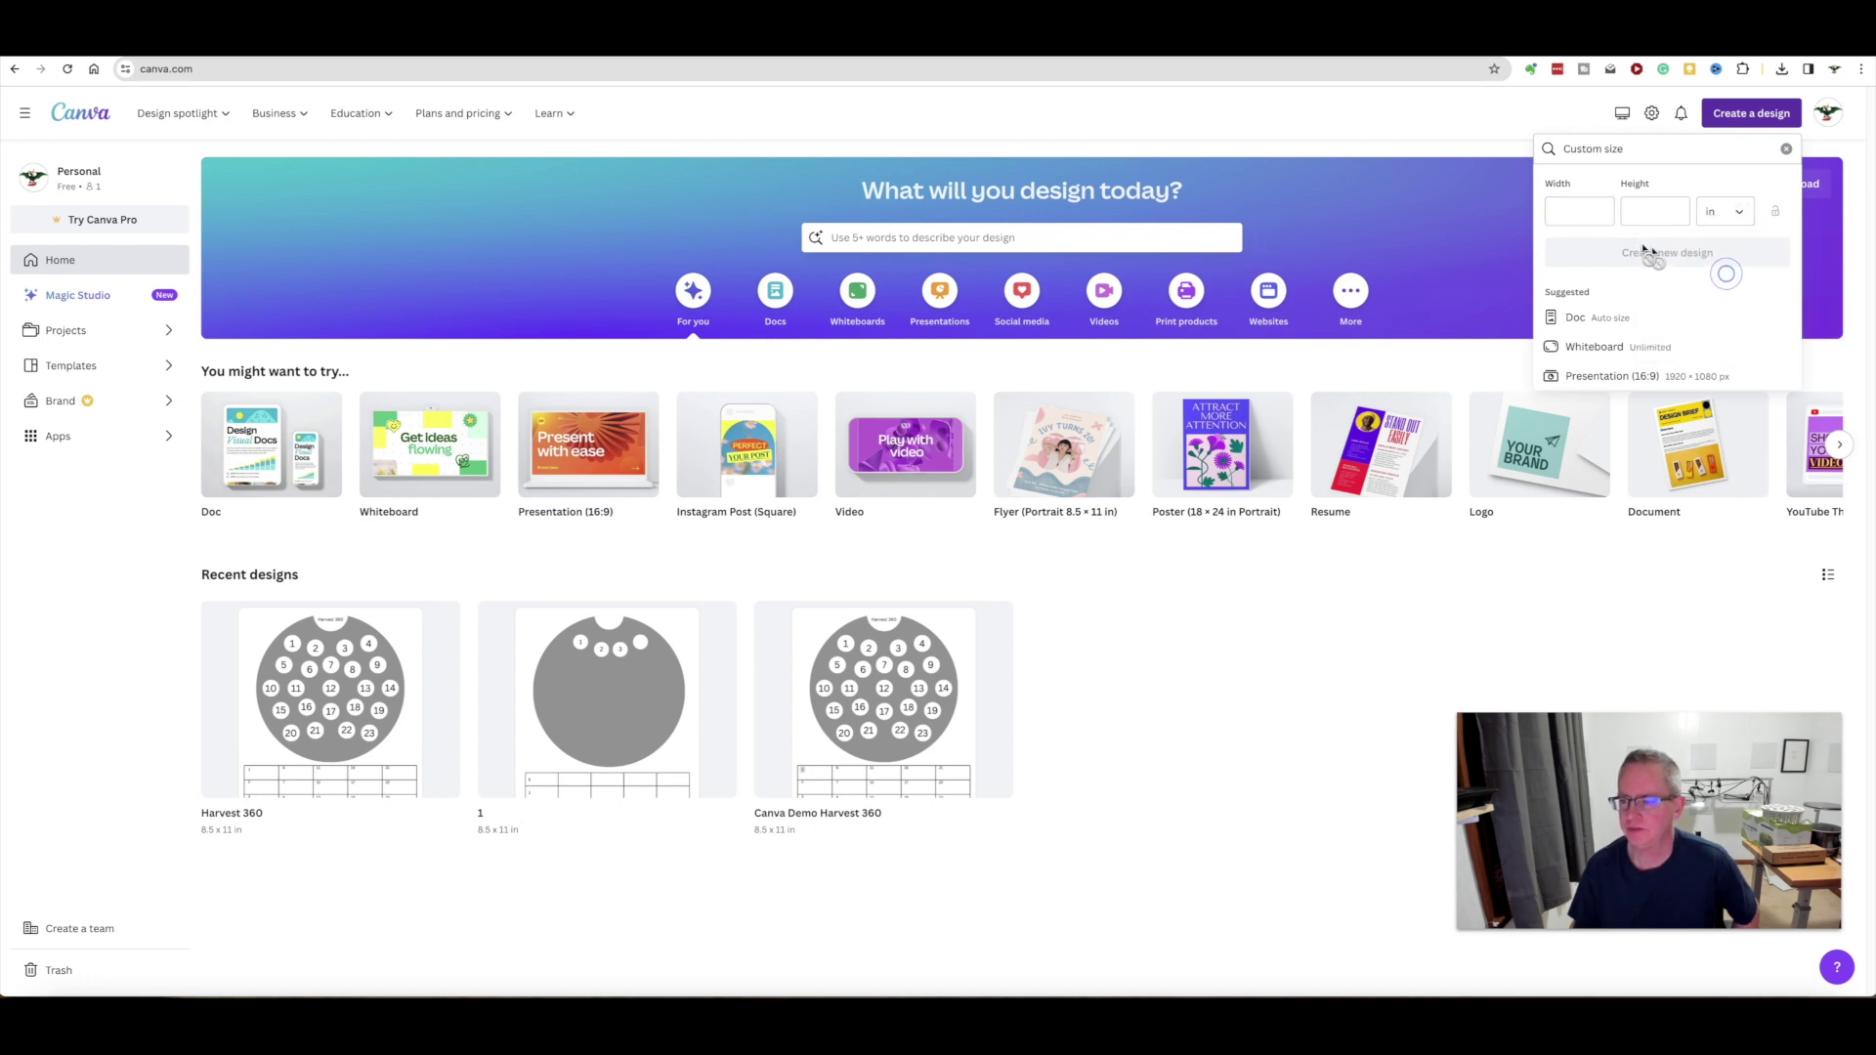
{"action": "left_click", "coordinate": [1569, 206]}
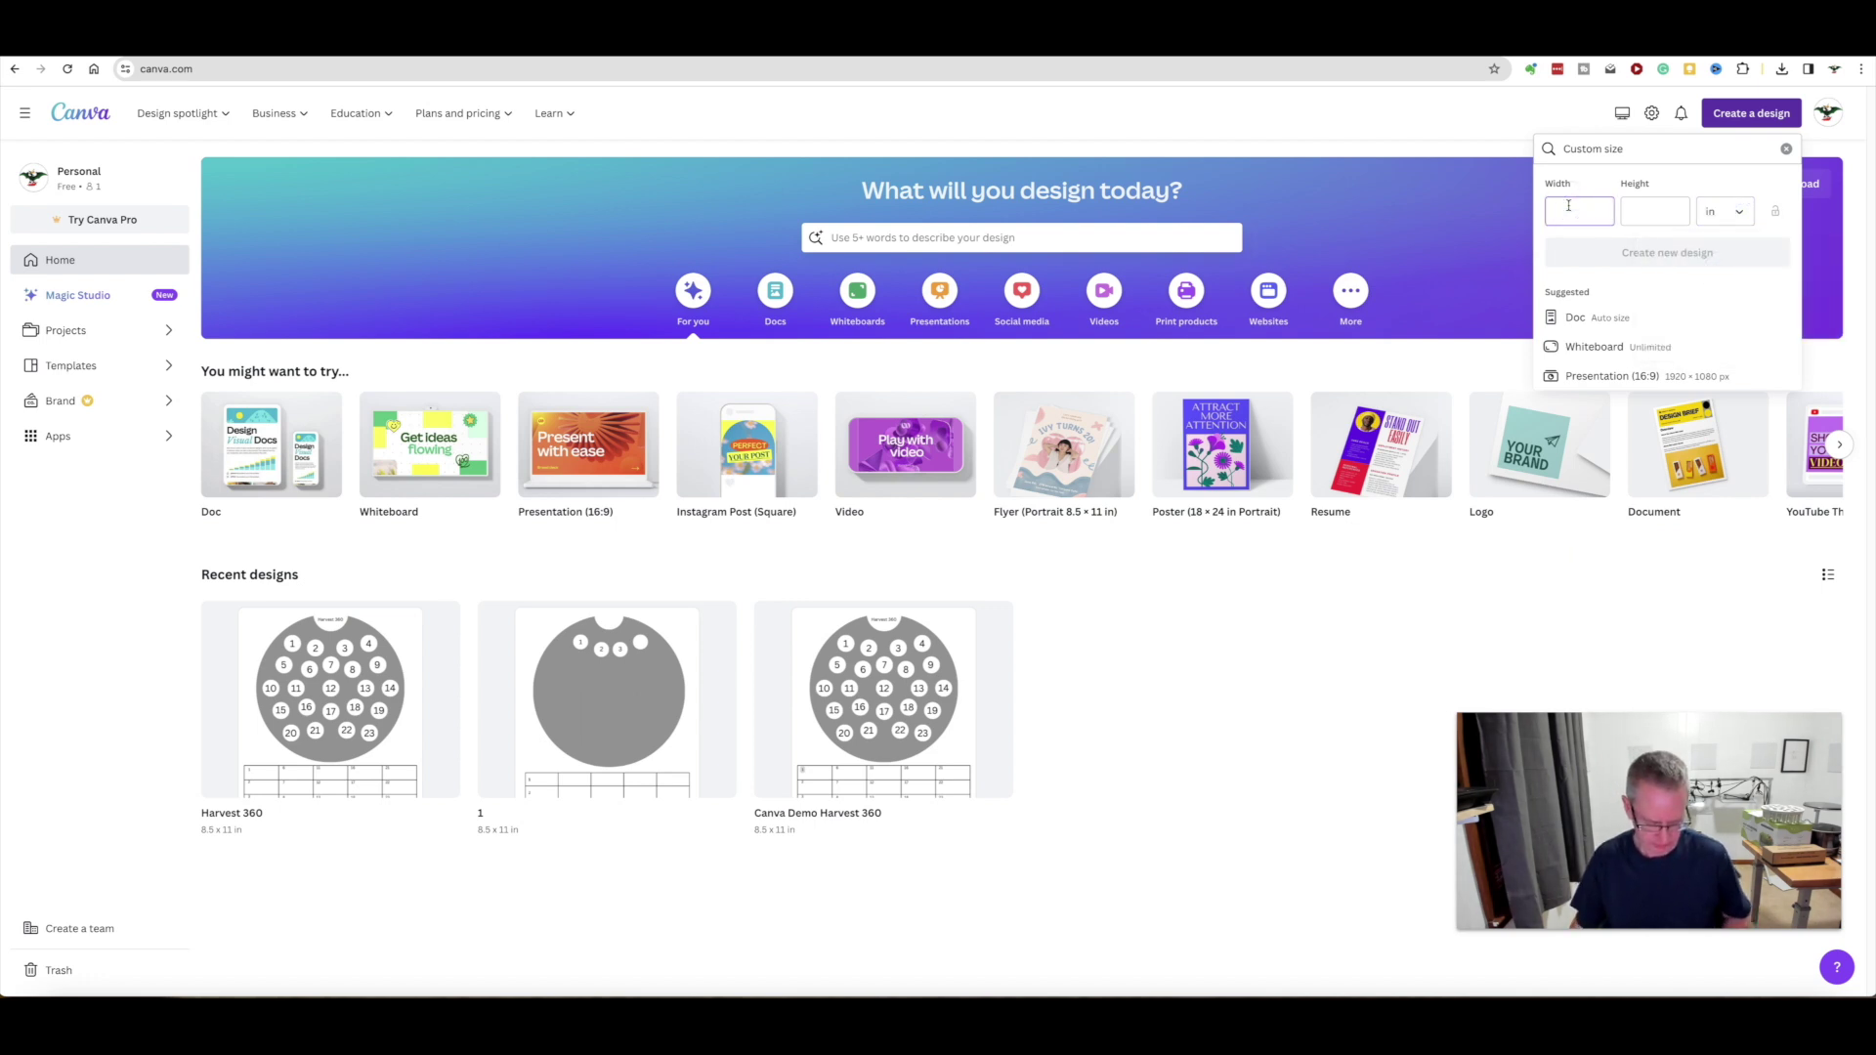
{"action": "type", "text": "8.5"}
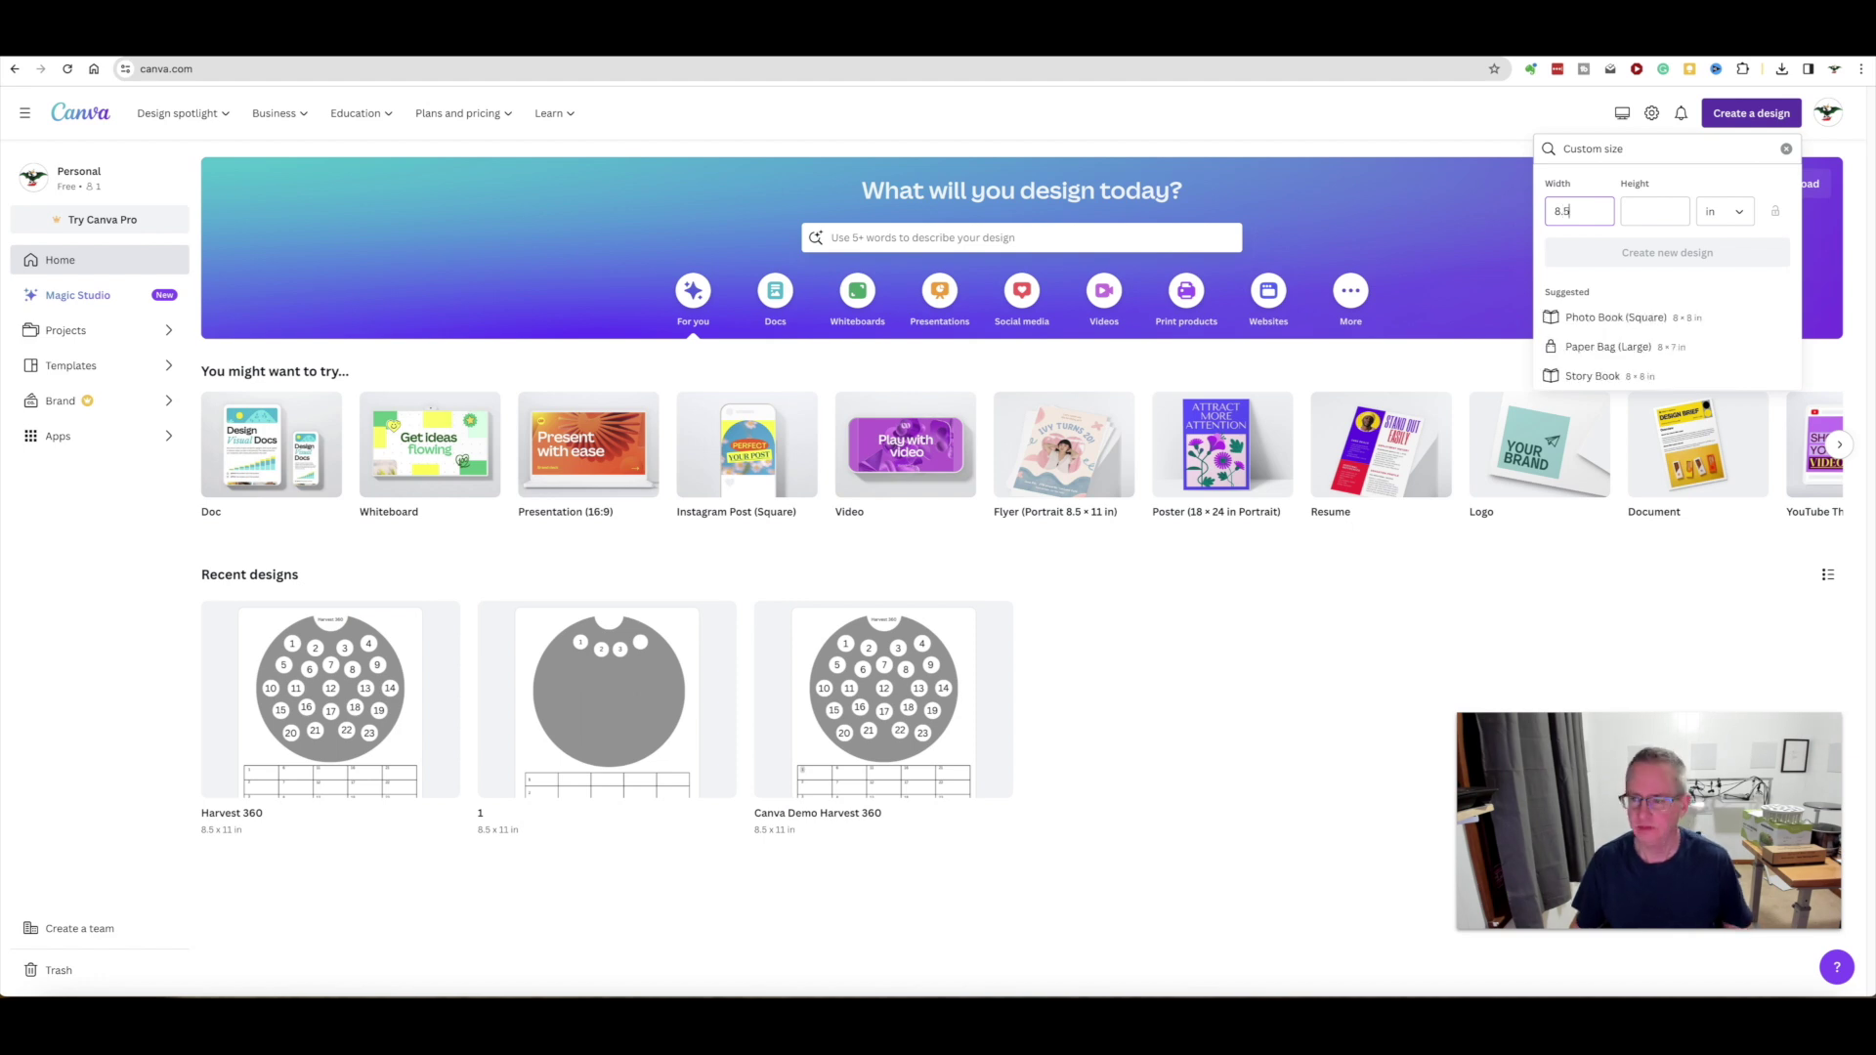
{"action": "left_click", "coordinate": [1650, 212]}
{"action": "type", "text": "11"}
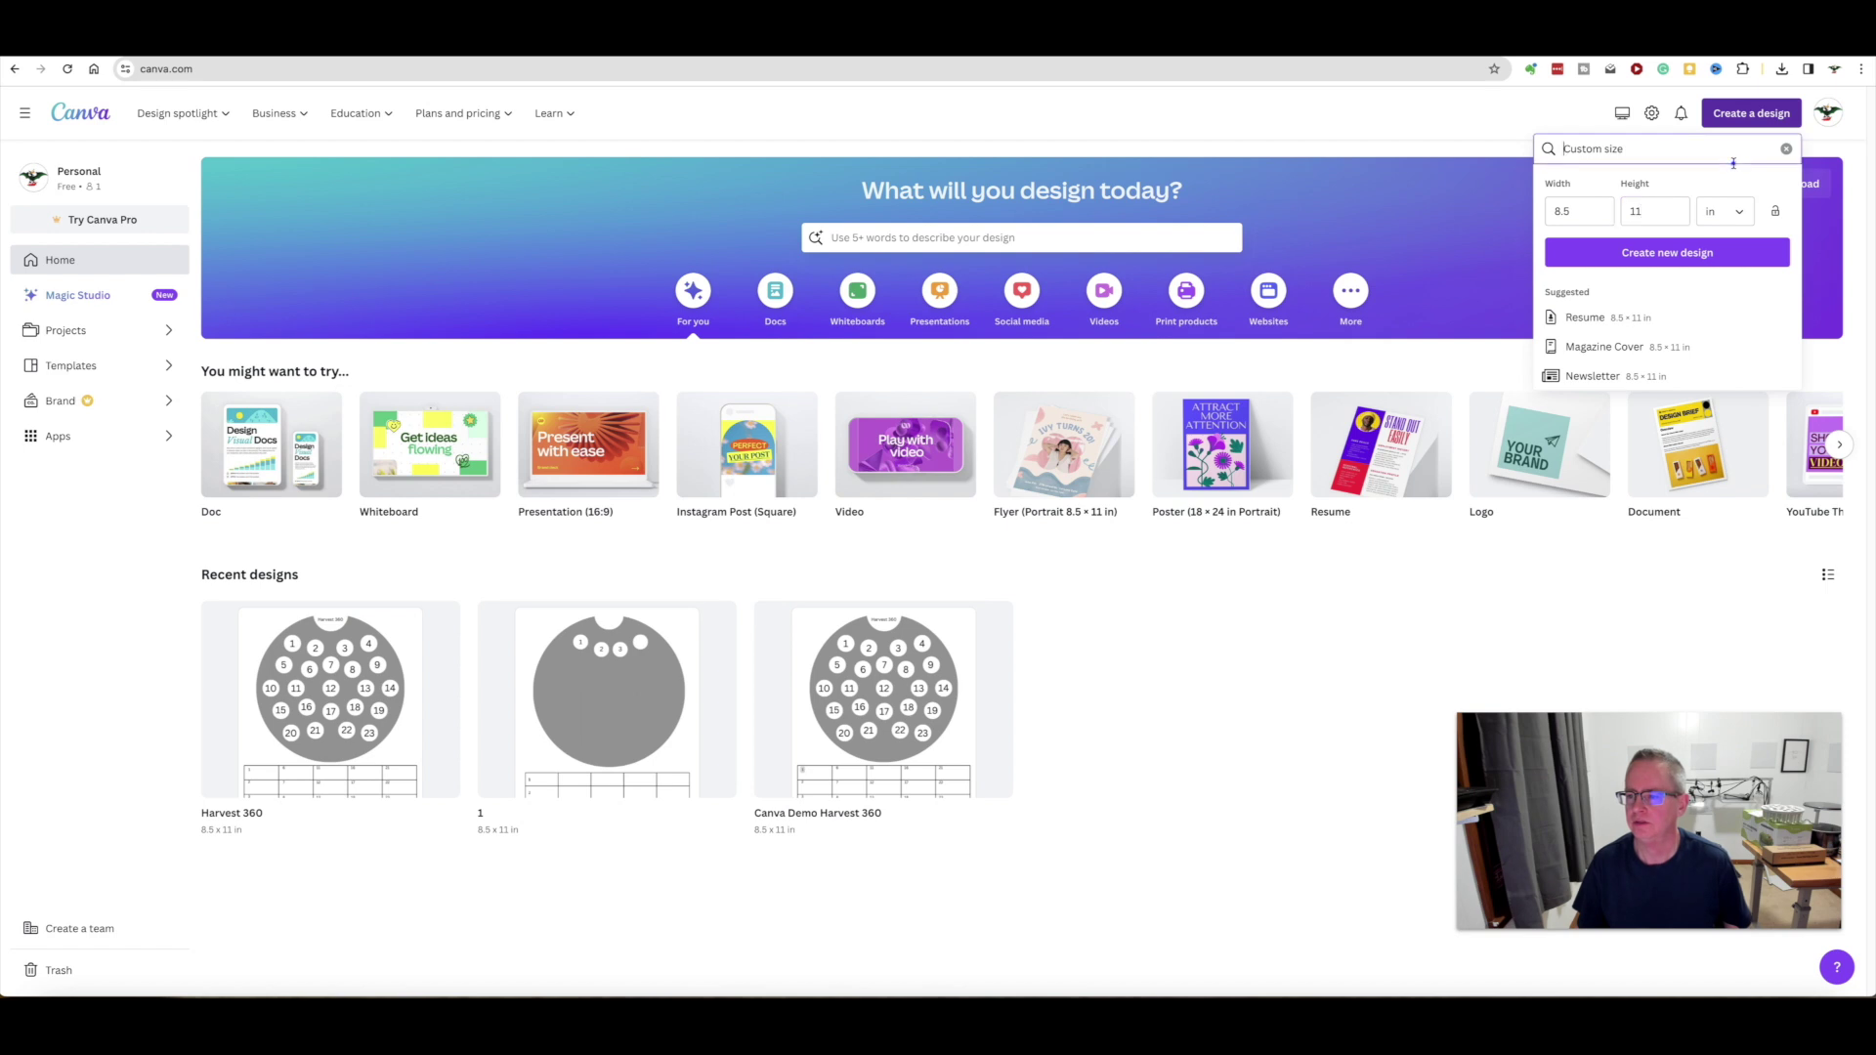
Step: Create the design and add a grey circle about 7.4 in wide, centred in the upper page
{"action": "left_click", "coordinate": [1670, 257]}
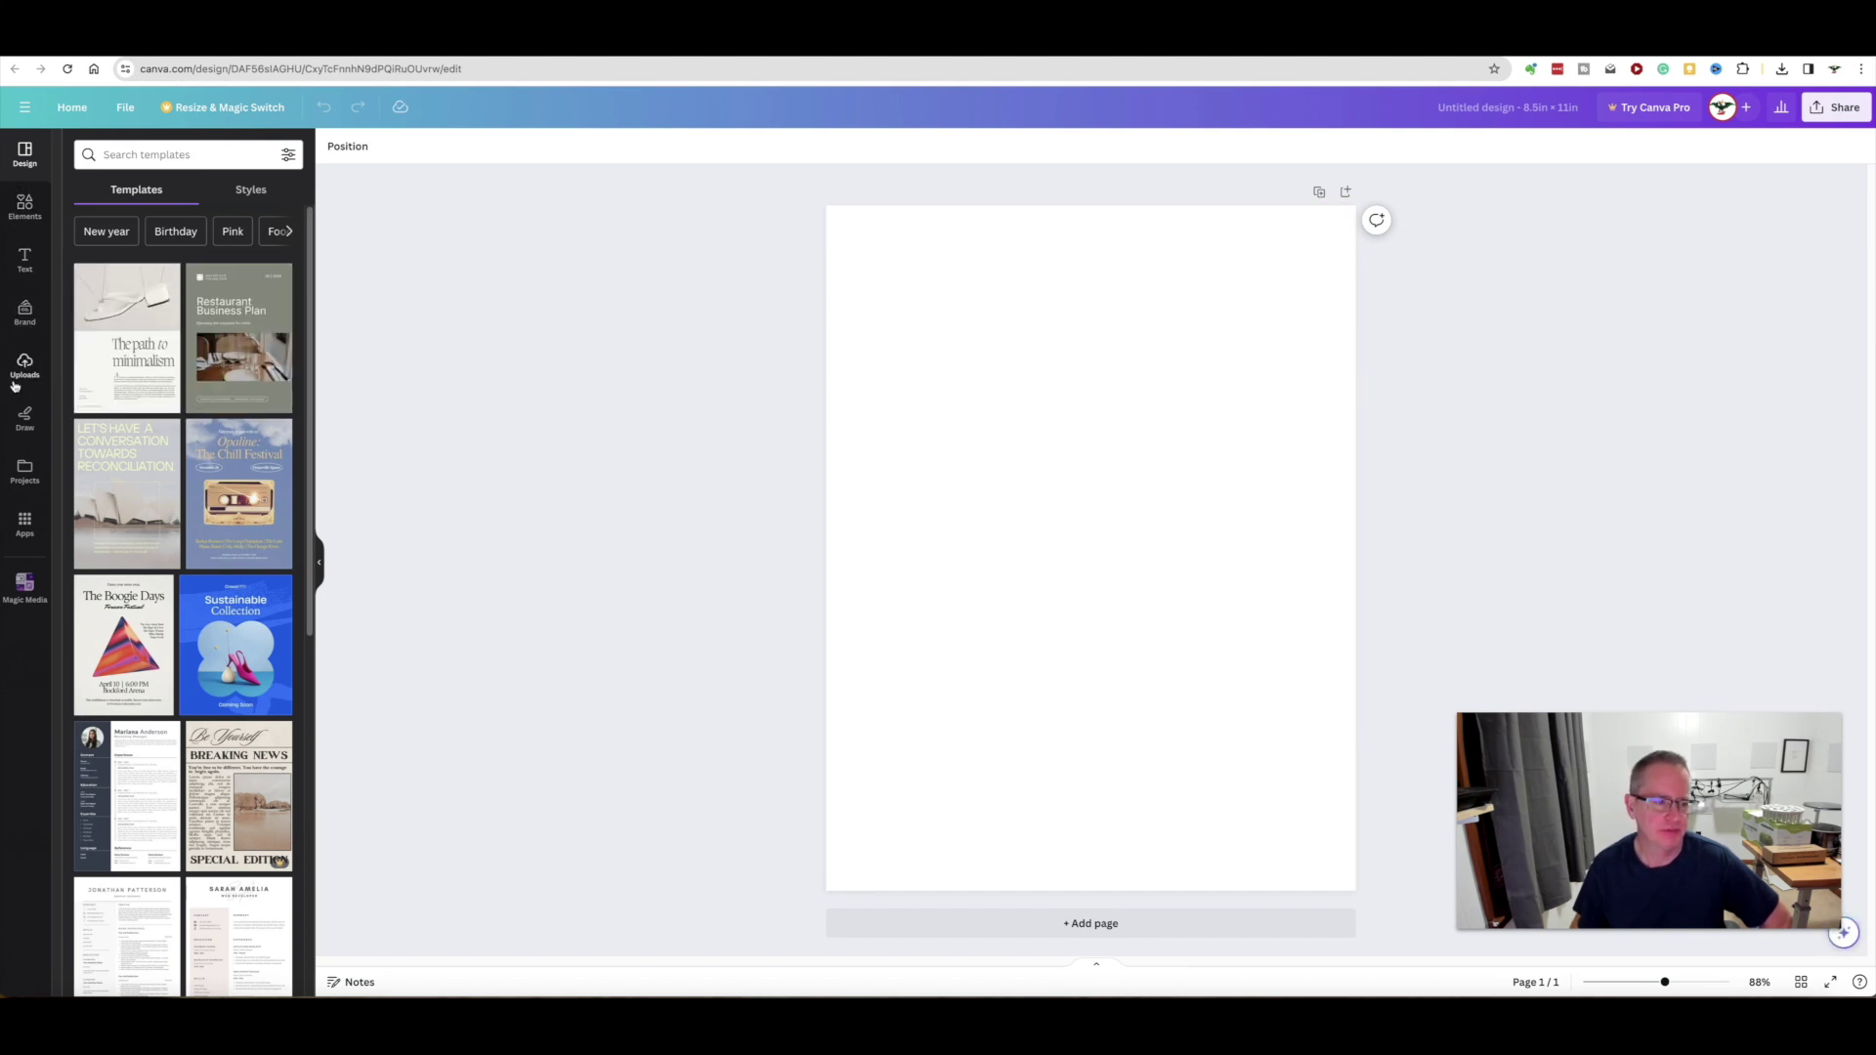
{"action": "left_click", "coordinate": [23, 209]}
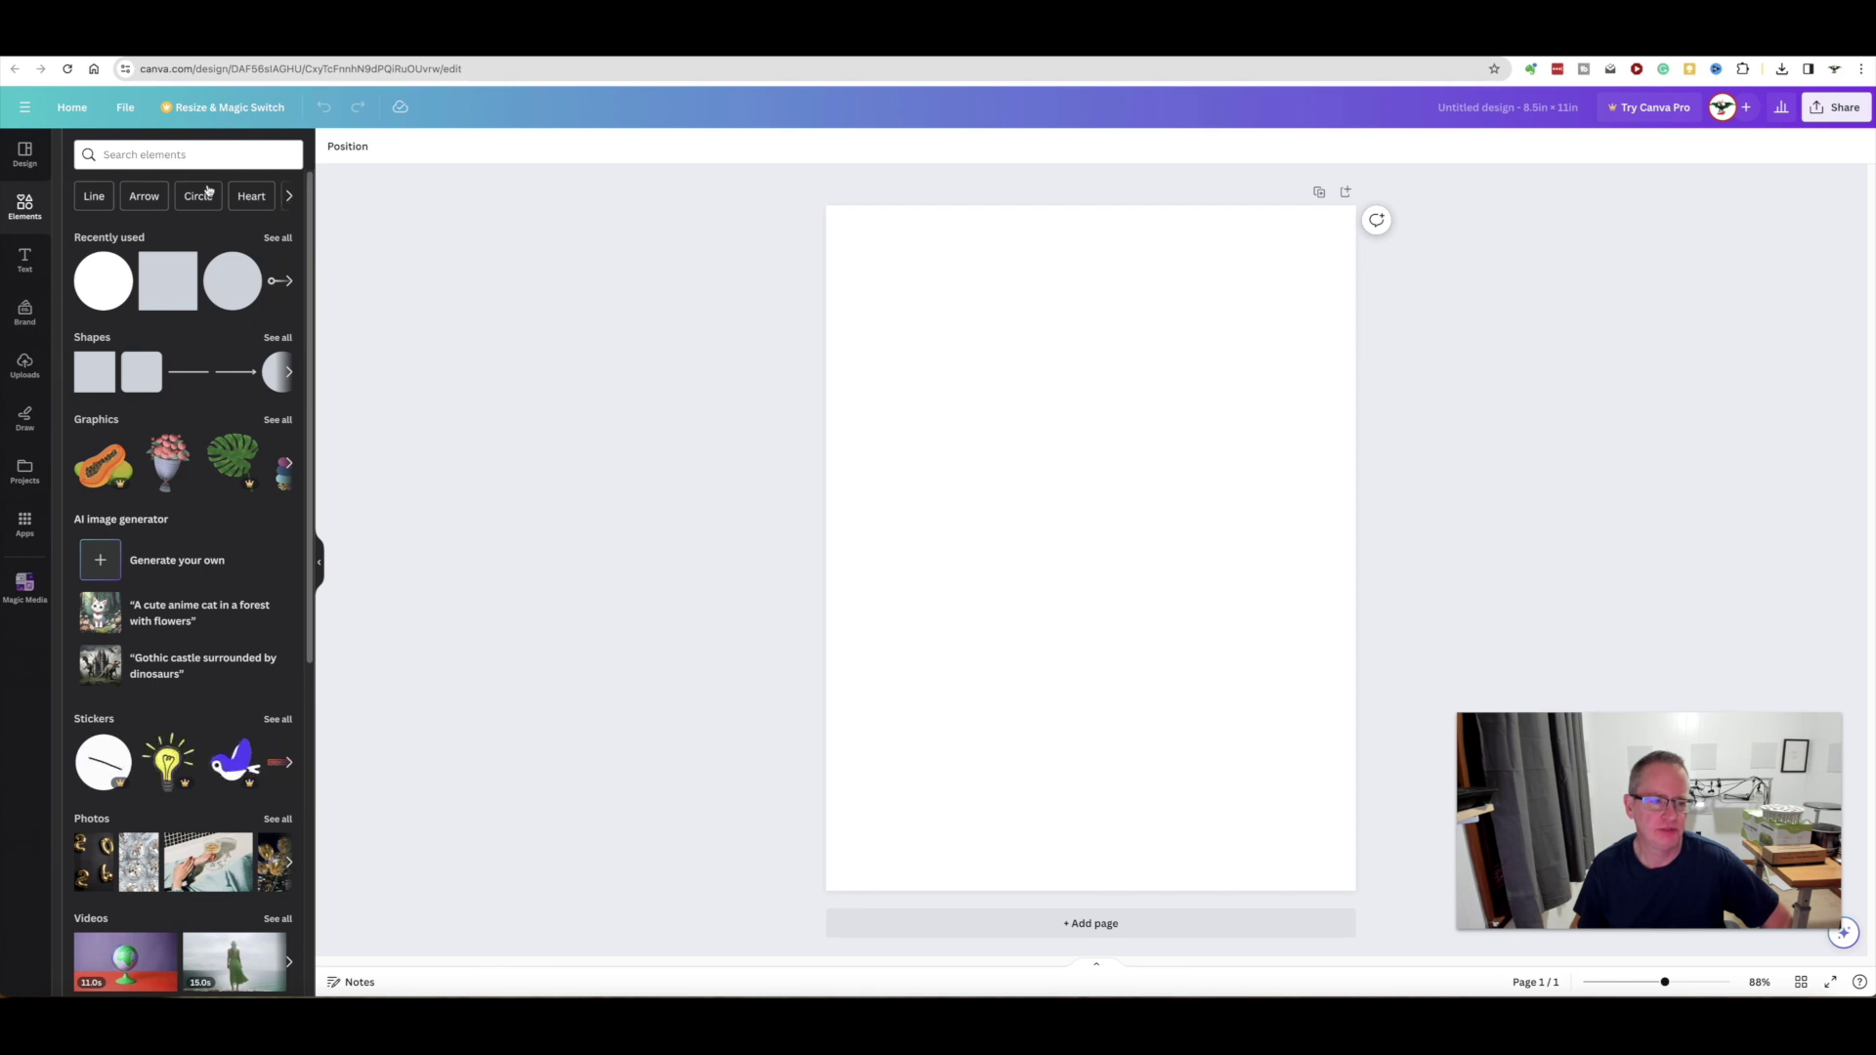
{"action": "left_click", "coordinate": [240, 284]}
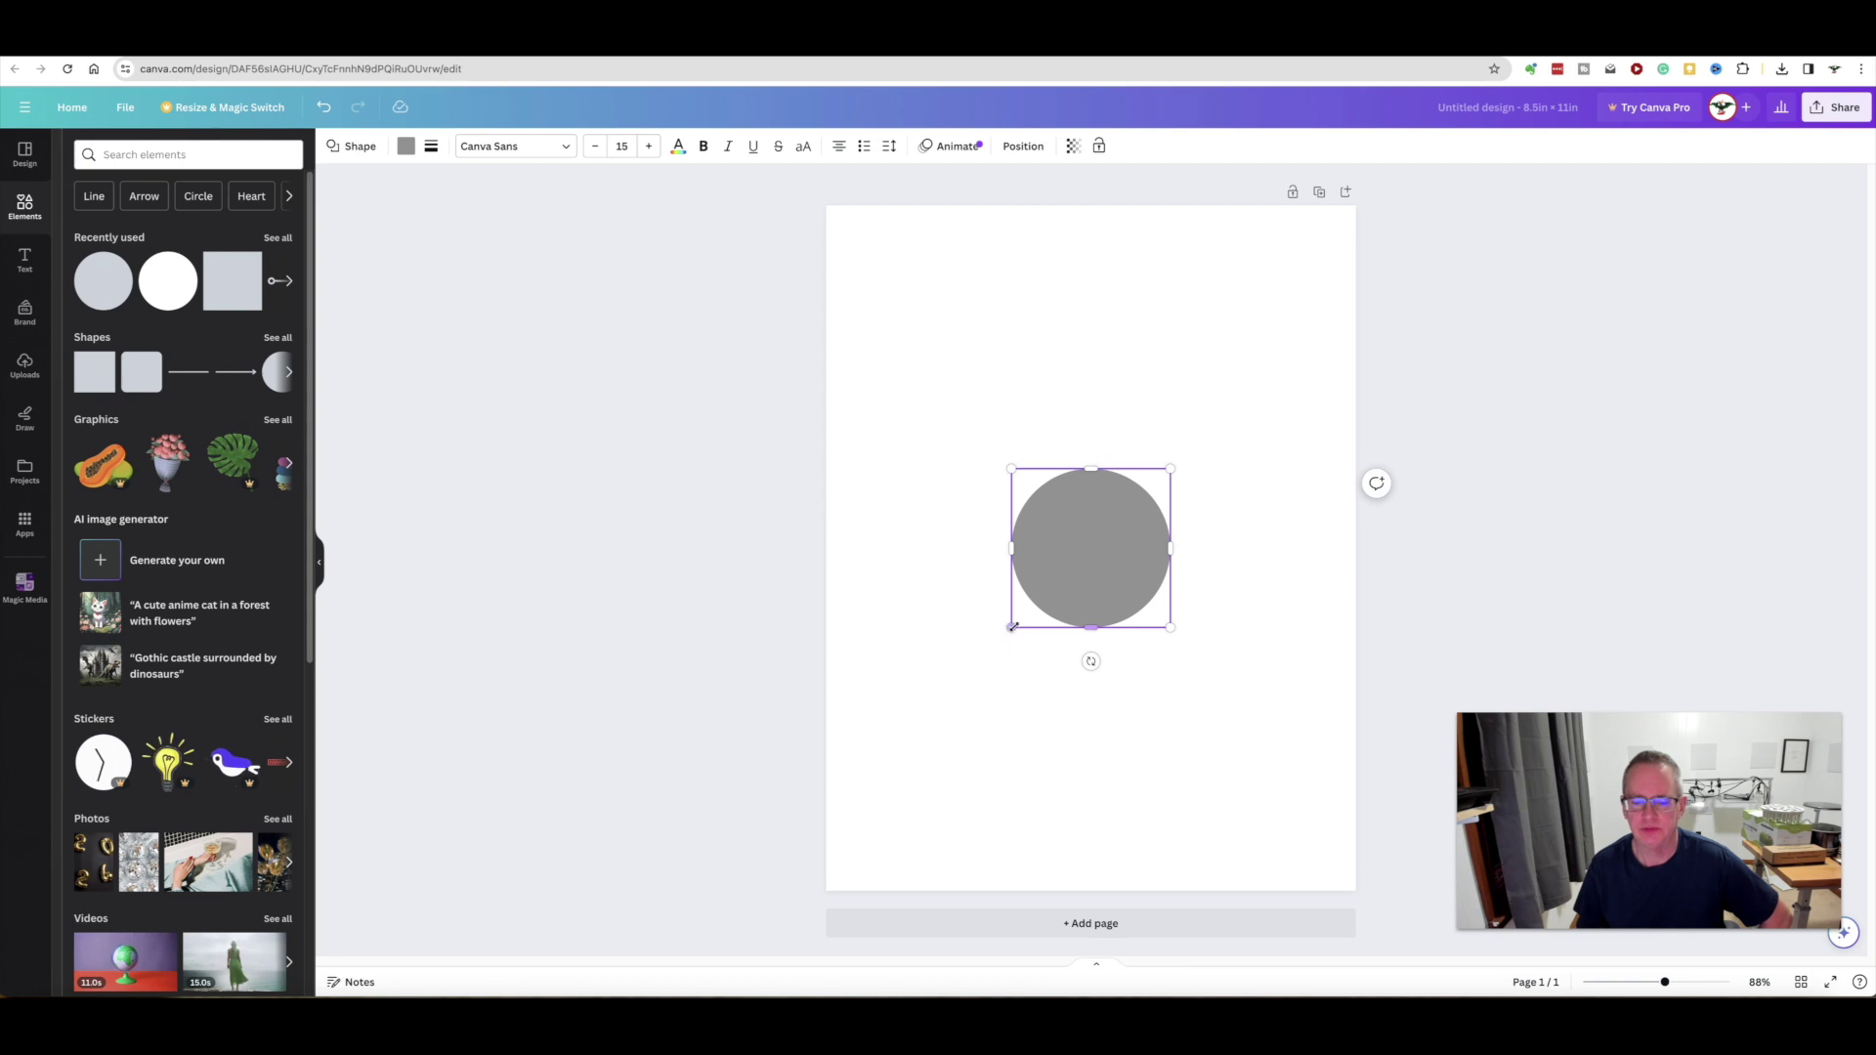
{"action": "left_click_drag", "start_coordinate": [1012, 627], "coordinate": [868, 772]}
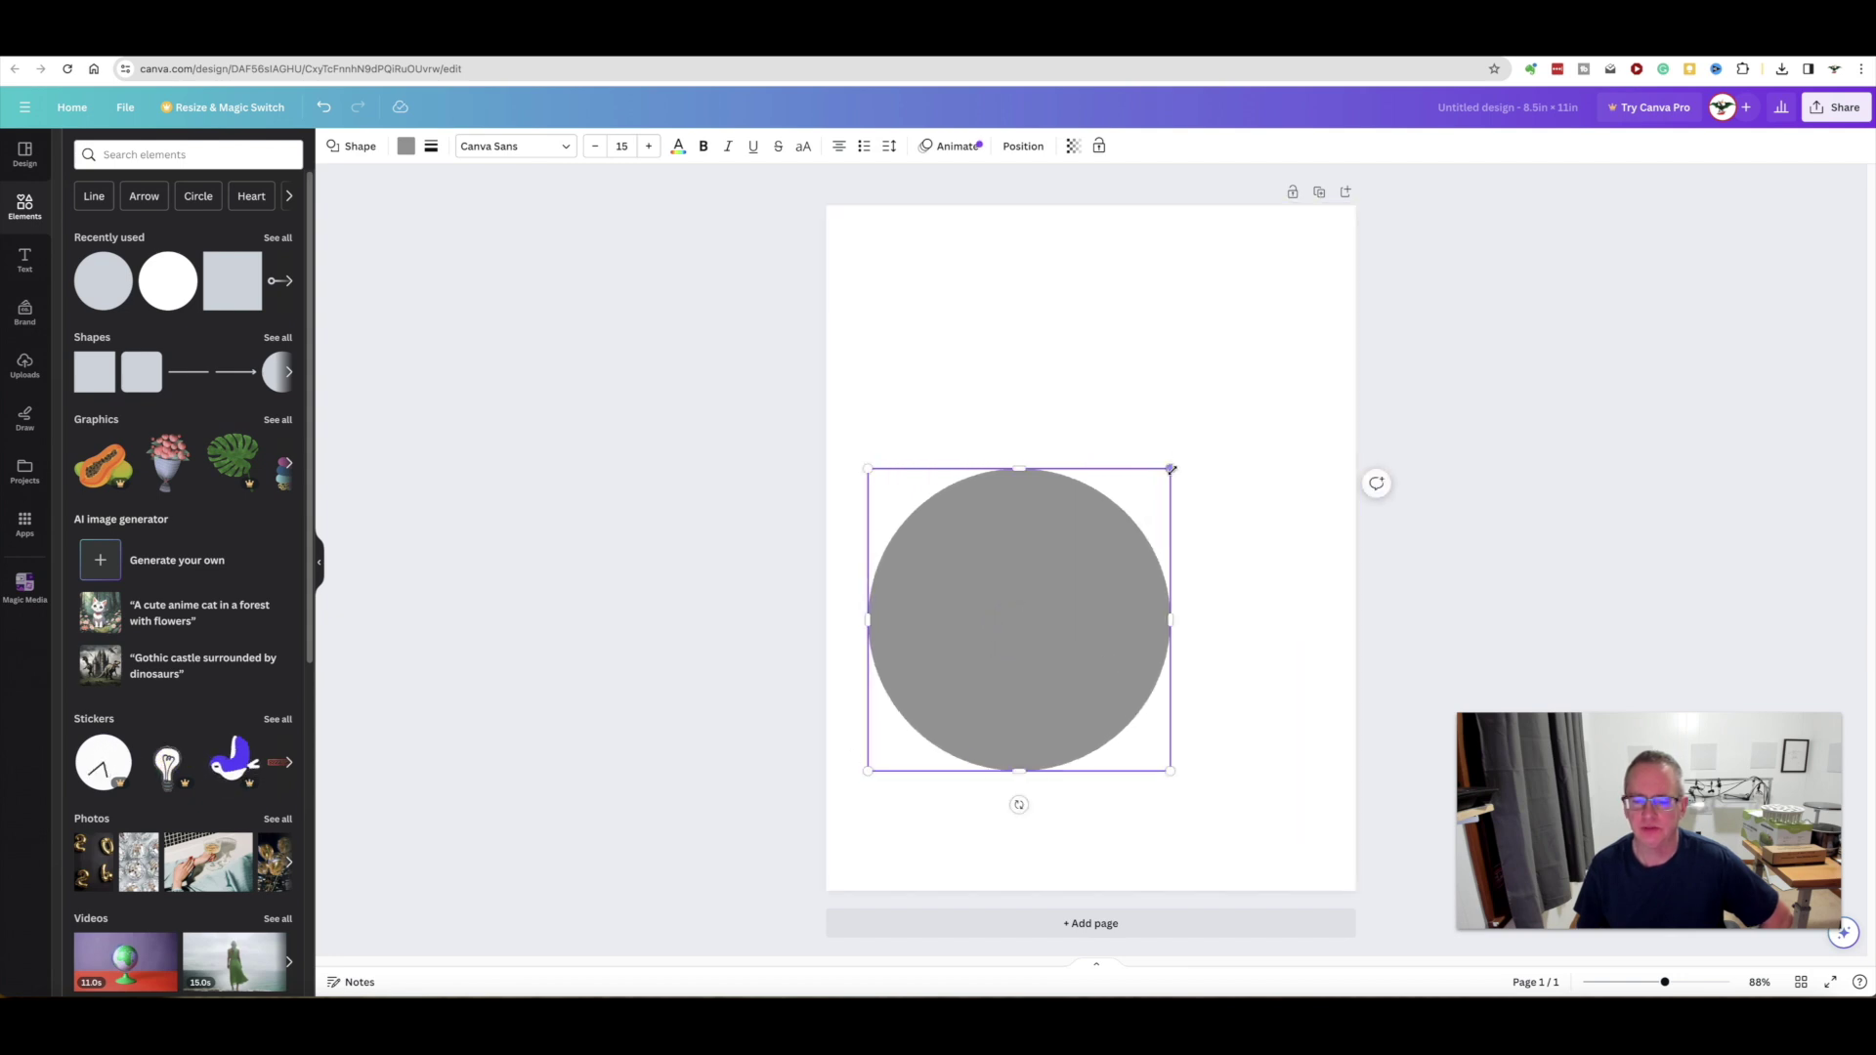
{"action": "left_click_drag", "start_coordinate": [1172, 469], "coordinate": [1379, 362]}
{"action": "left_click_drag", "start_coordinate": [1199, 561], "coordinate": [1176, 492]}
Step: Add a small white circle notching the top edge of the grey circle
{"action": "left_click", "coordinate": [1333, 559]}
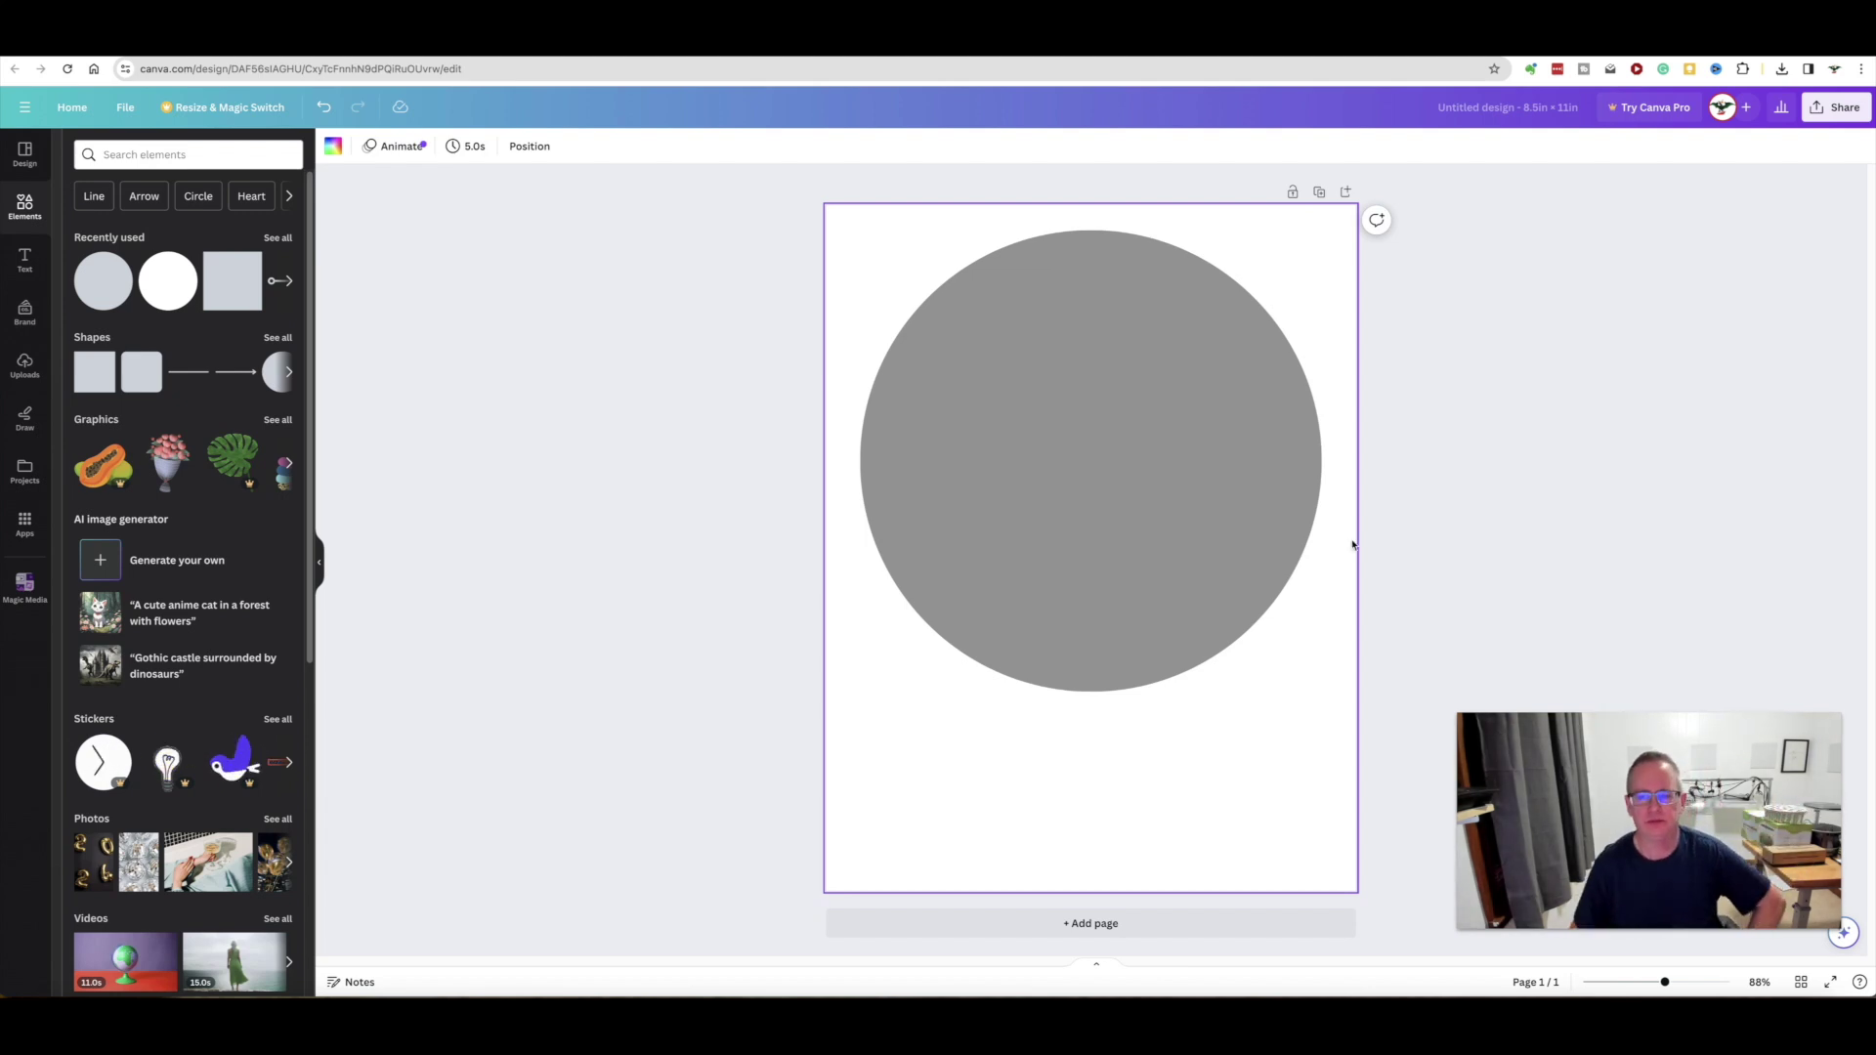
{"action": "left_click", "coordinate": [158, 289]}
{"action": "left_click_drag", "start_coordinate": [988, 652], "coordinate": [1108, 253]}
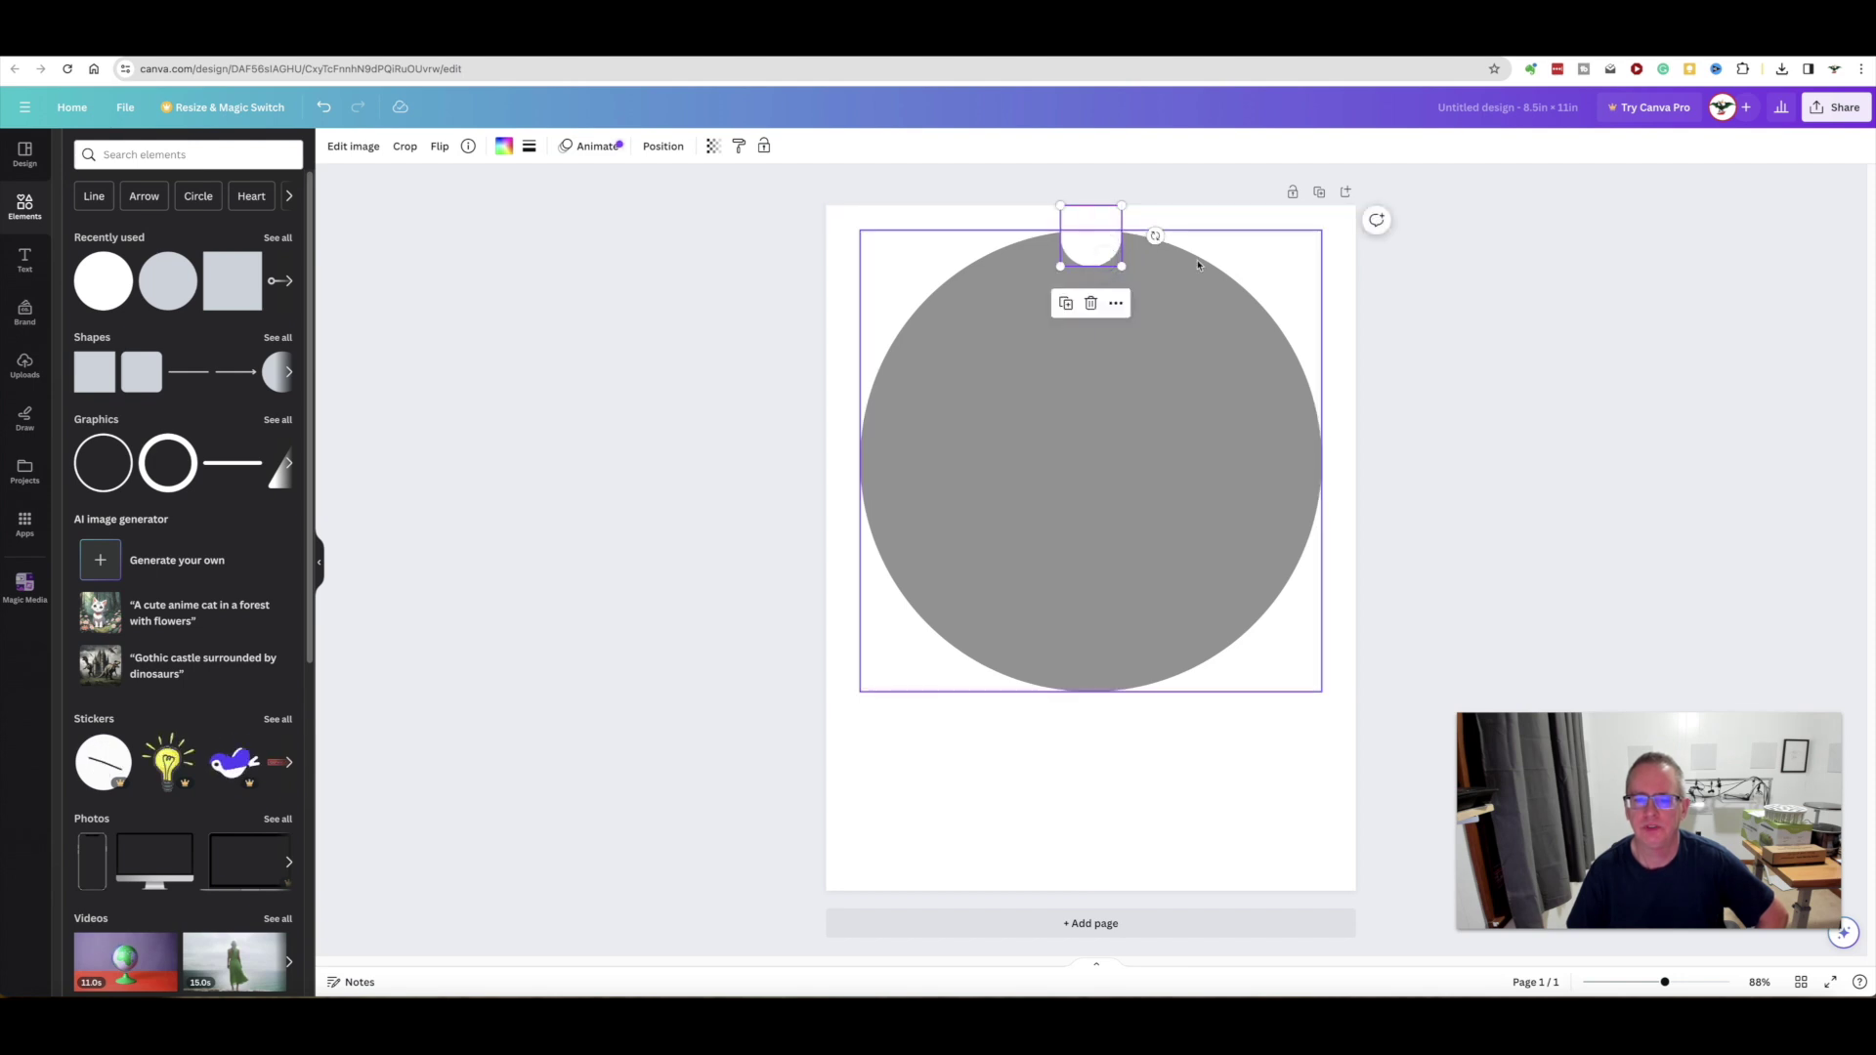
Step: Add a white circle, shrink it to 0.6 in and place it in the grey circle's upper left
{"action": "left_click", "coordinate": [1334, 279]}
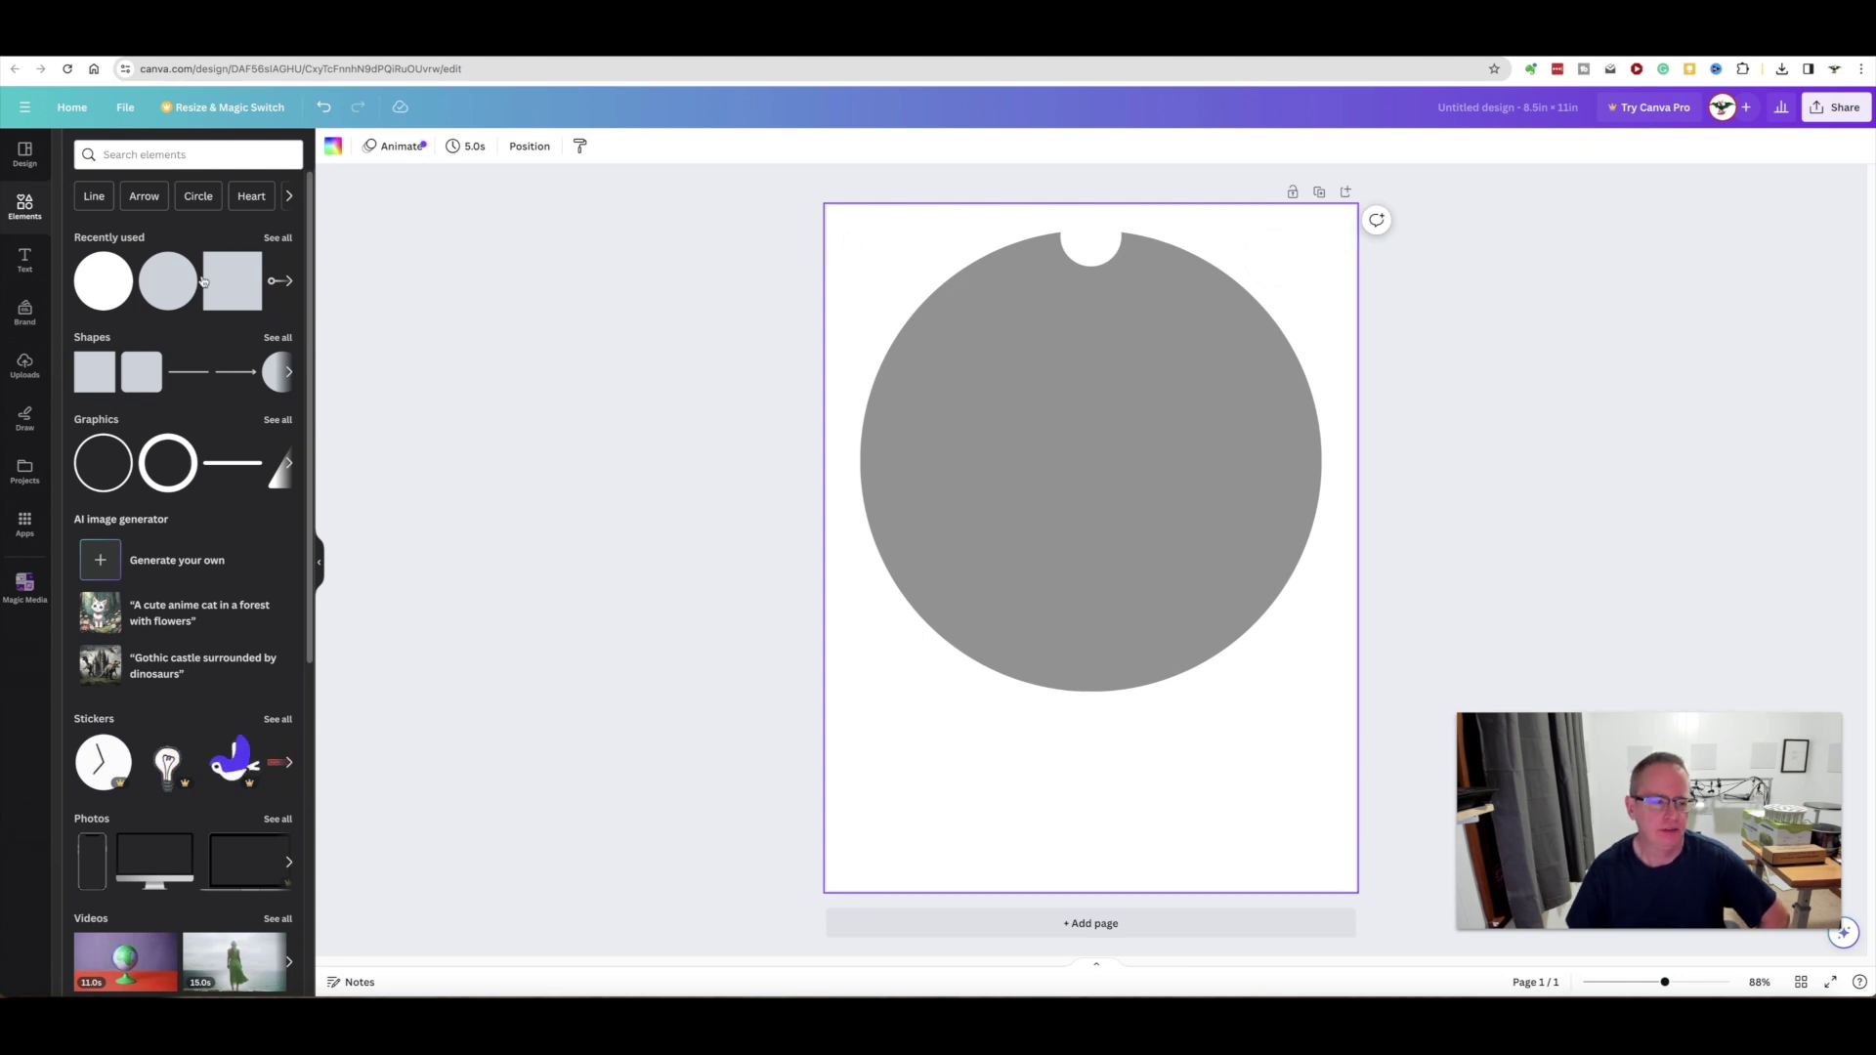
{"action": "left_click", "coordinate": [109, 283]}
{"action": "left_click_drag", "start_coordinate": [1058, 580], "coordinate": [994, 313]}
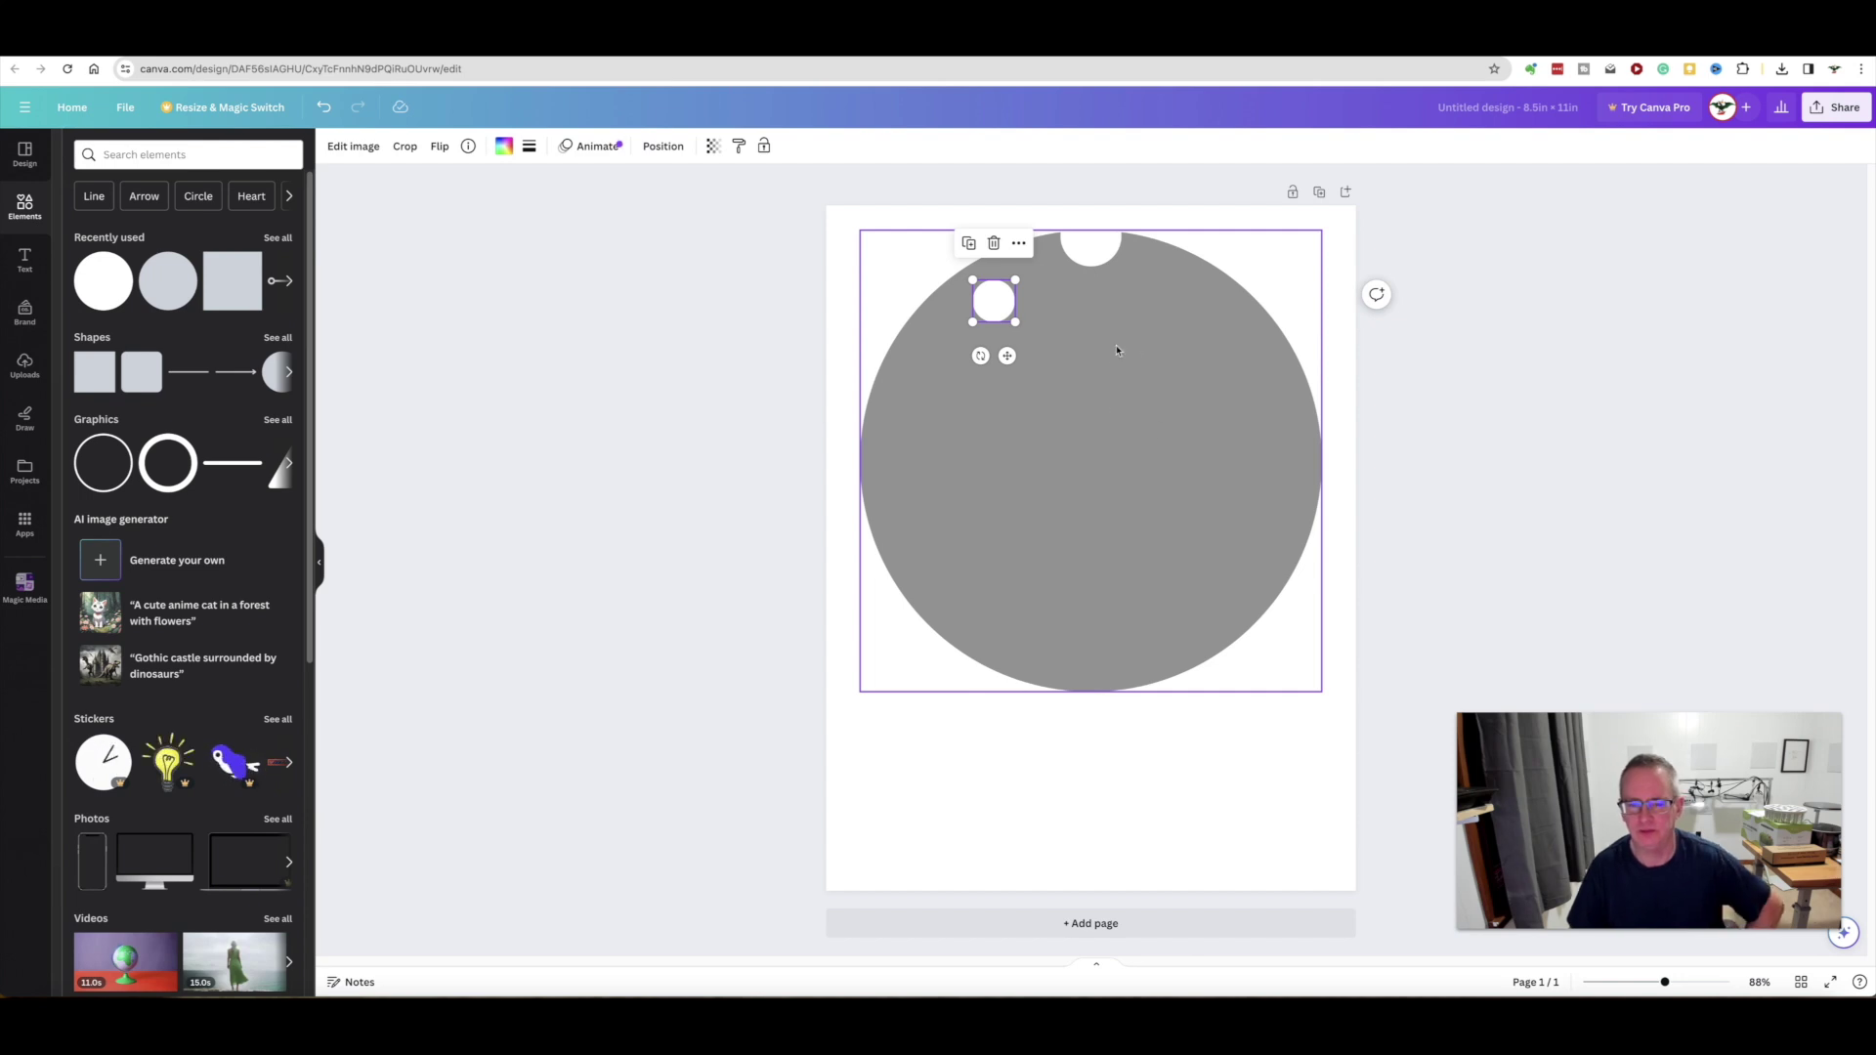
{"action": "left_click_drag", "start_coordinate": [1015, 321], "coordinate": [1017, 322]}
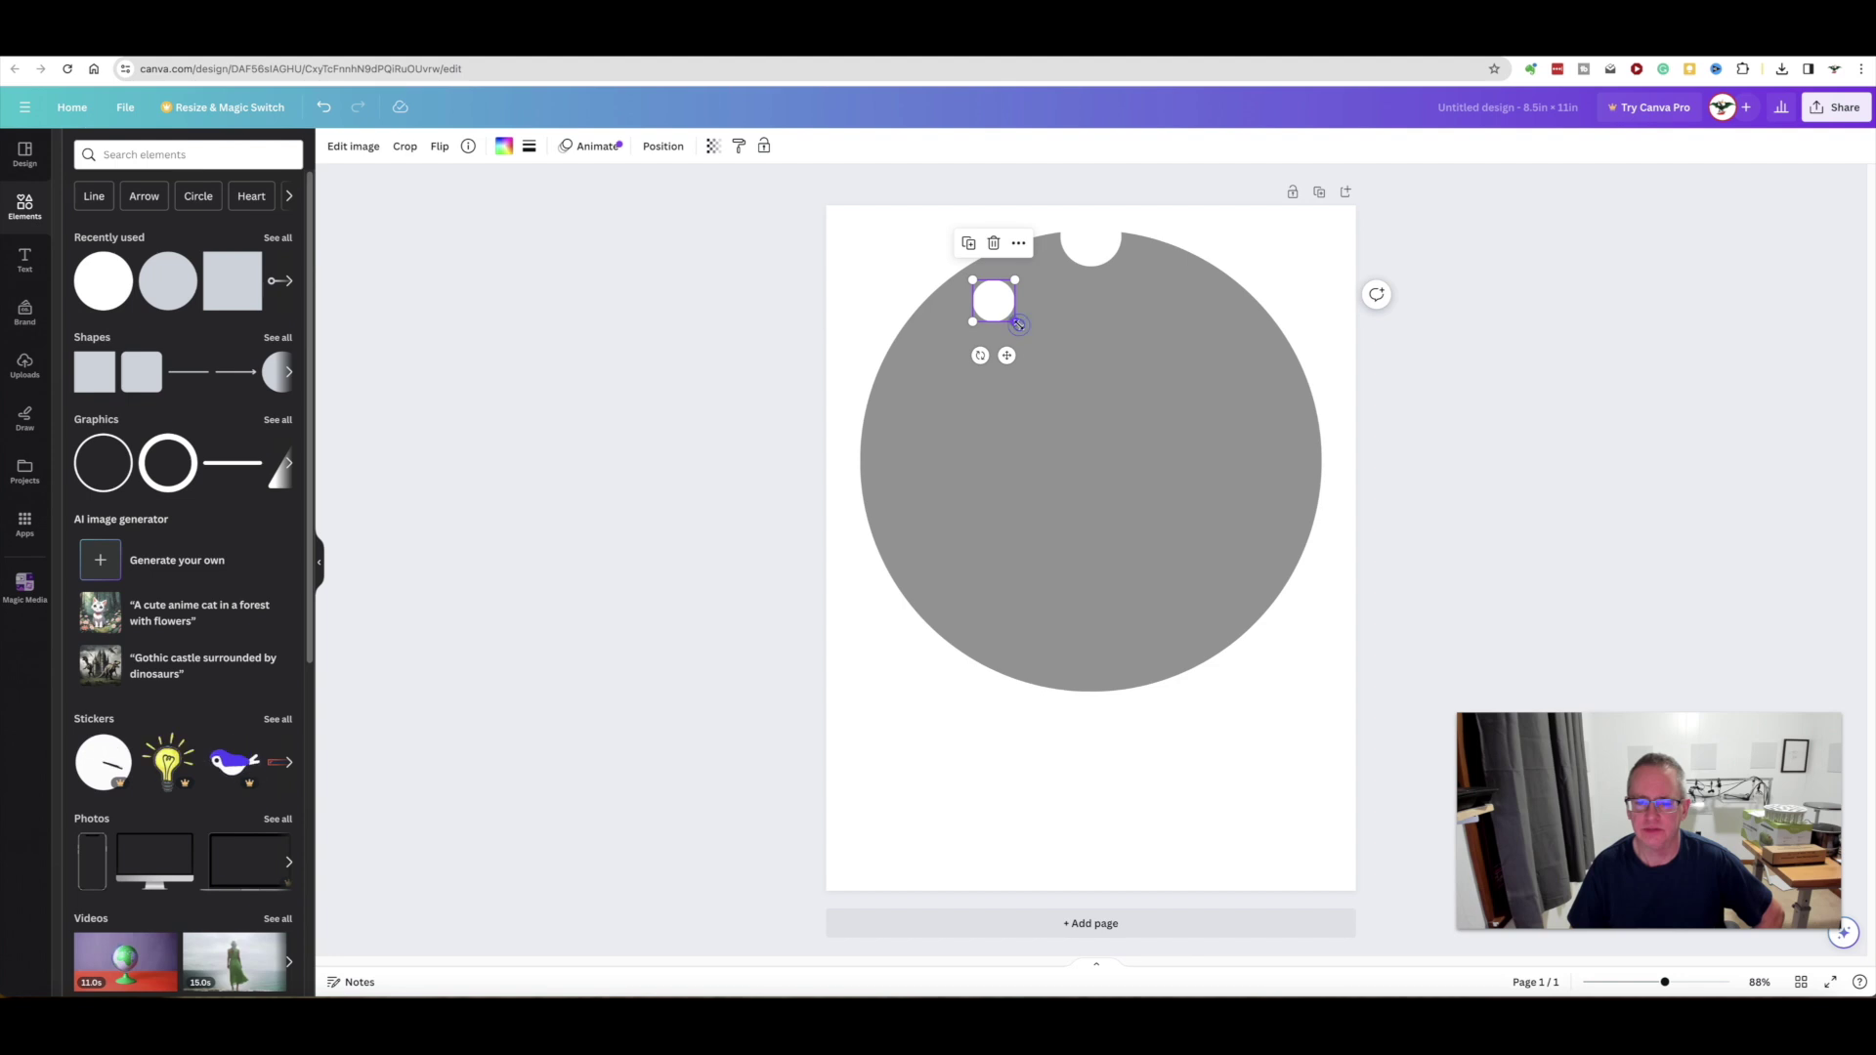
{"action": "left_click_drag", "start_coordinate": [1002, 314], "coordinate": [1181, 290]}
Step: Duplicate the small hole three times, lining the copies up evenly across the circle
{"action": "left_click", "coordinate": [976, 239]}
{"action": "left_click", "coordinate": [1038, 269]}
{"action": "left_click", "coordinate": [1094, 274]}
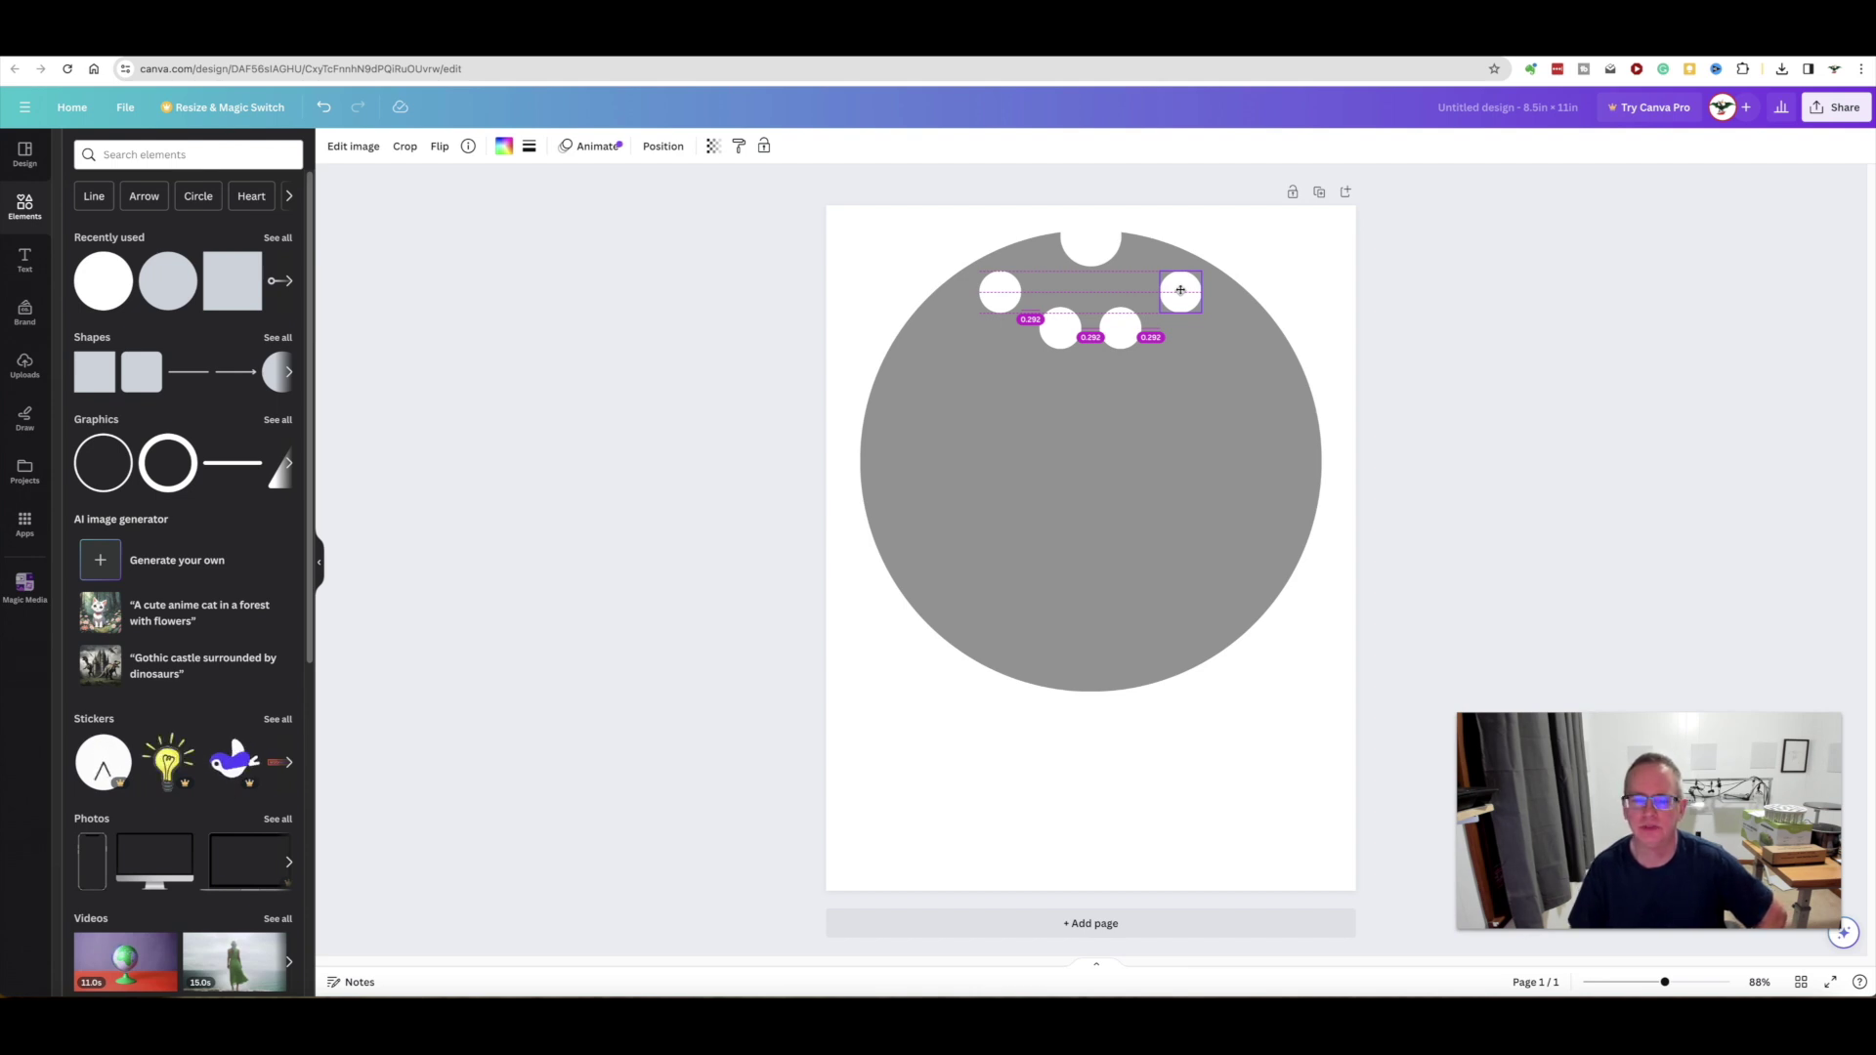
{"action": "left_click_drag", "start_coordinate": [1181, 290], "coordinate": [1181, 290]}
{"action": "left_click", "coordinate": [1266, 352]}
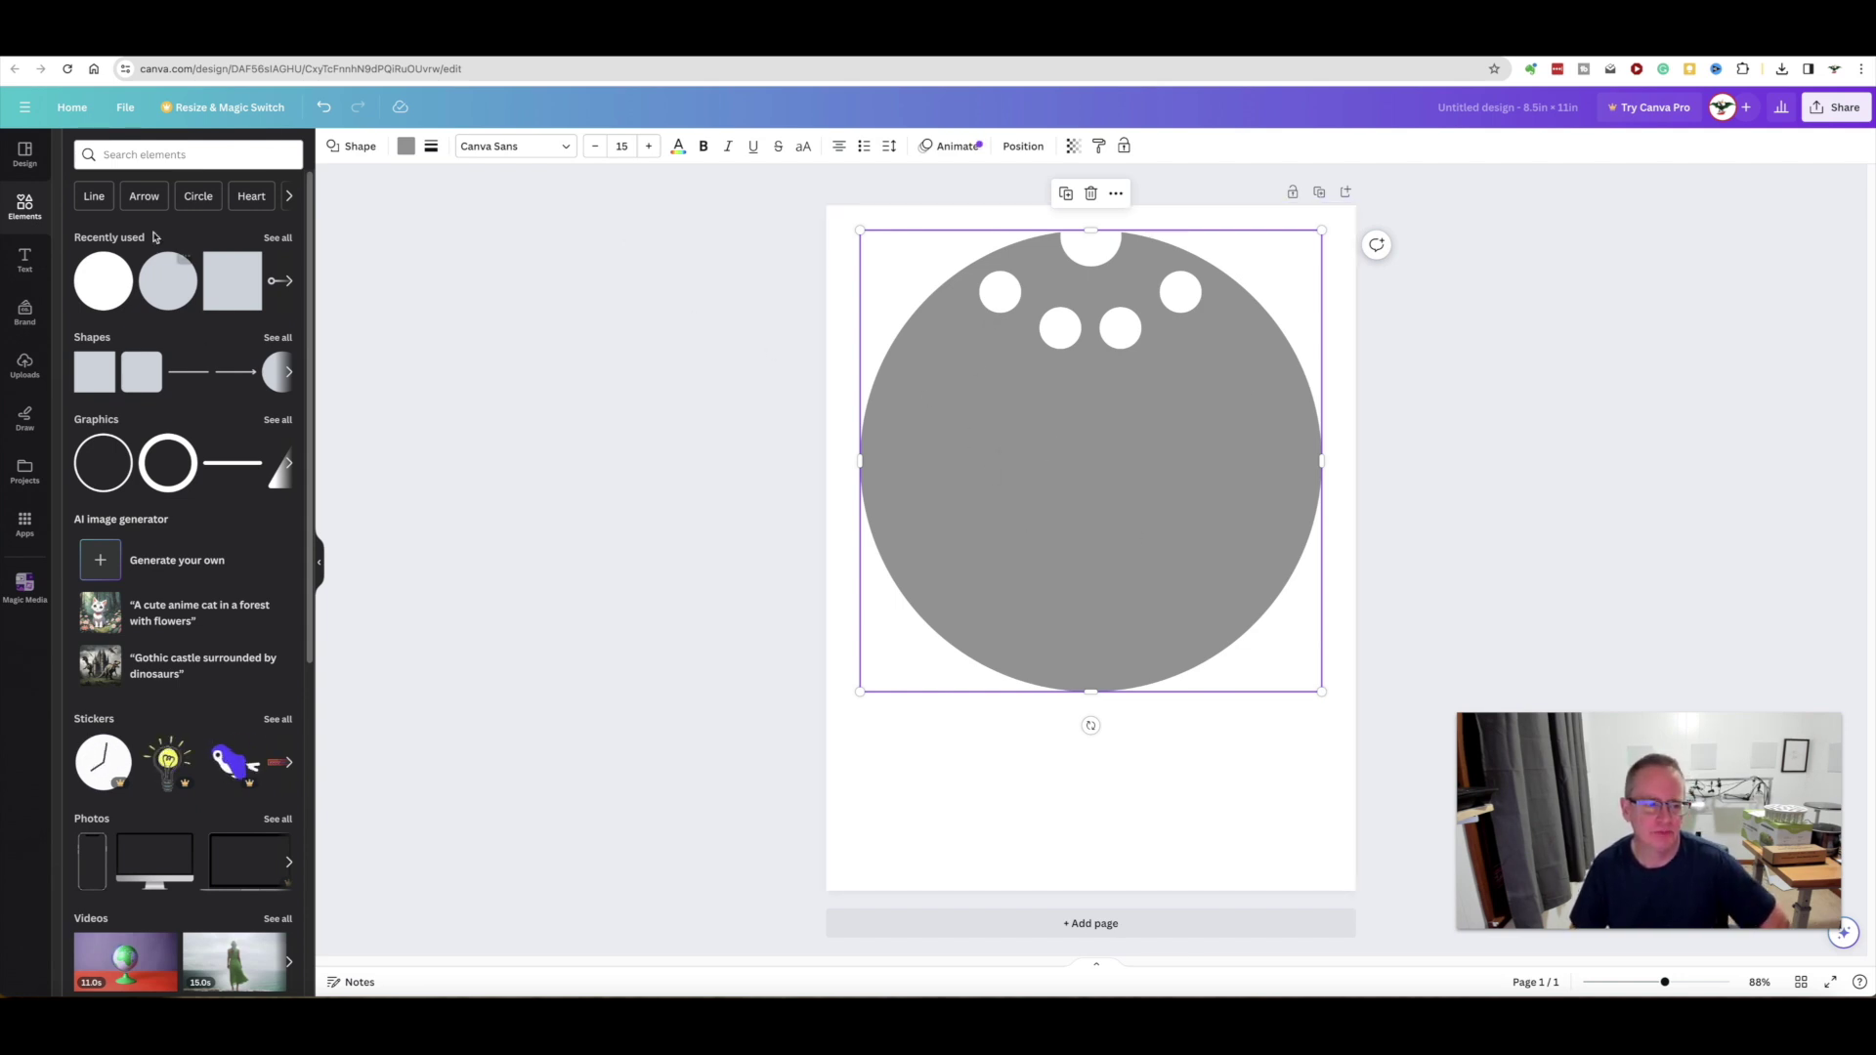
Step: Add a narrow text box reading '1' at size 20 and place it in the first hole
{"action": "left_click", "coordinate": [24, 260]}
{"action": "left_click", "coordinate": [200, 200]}
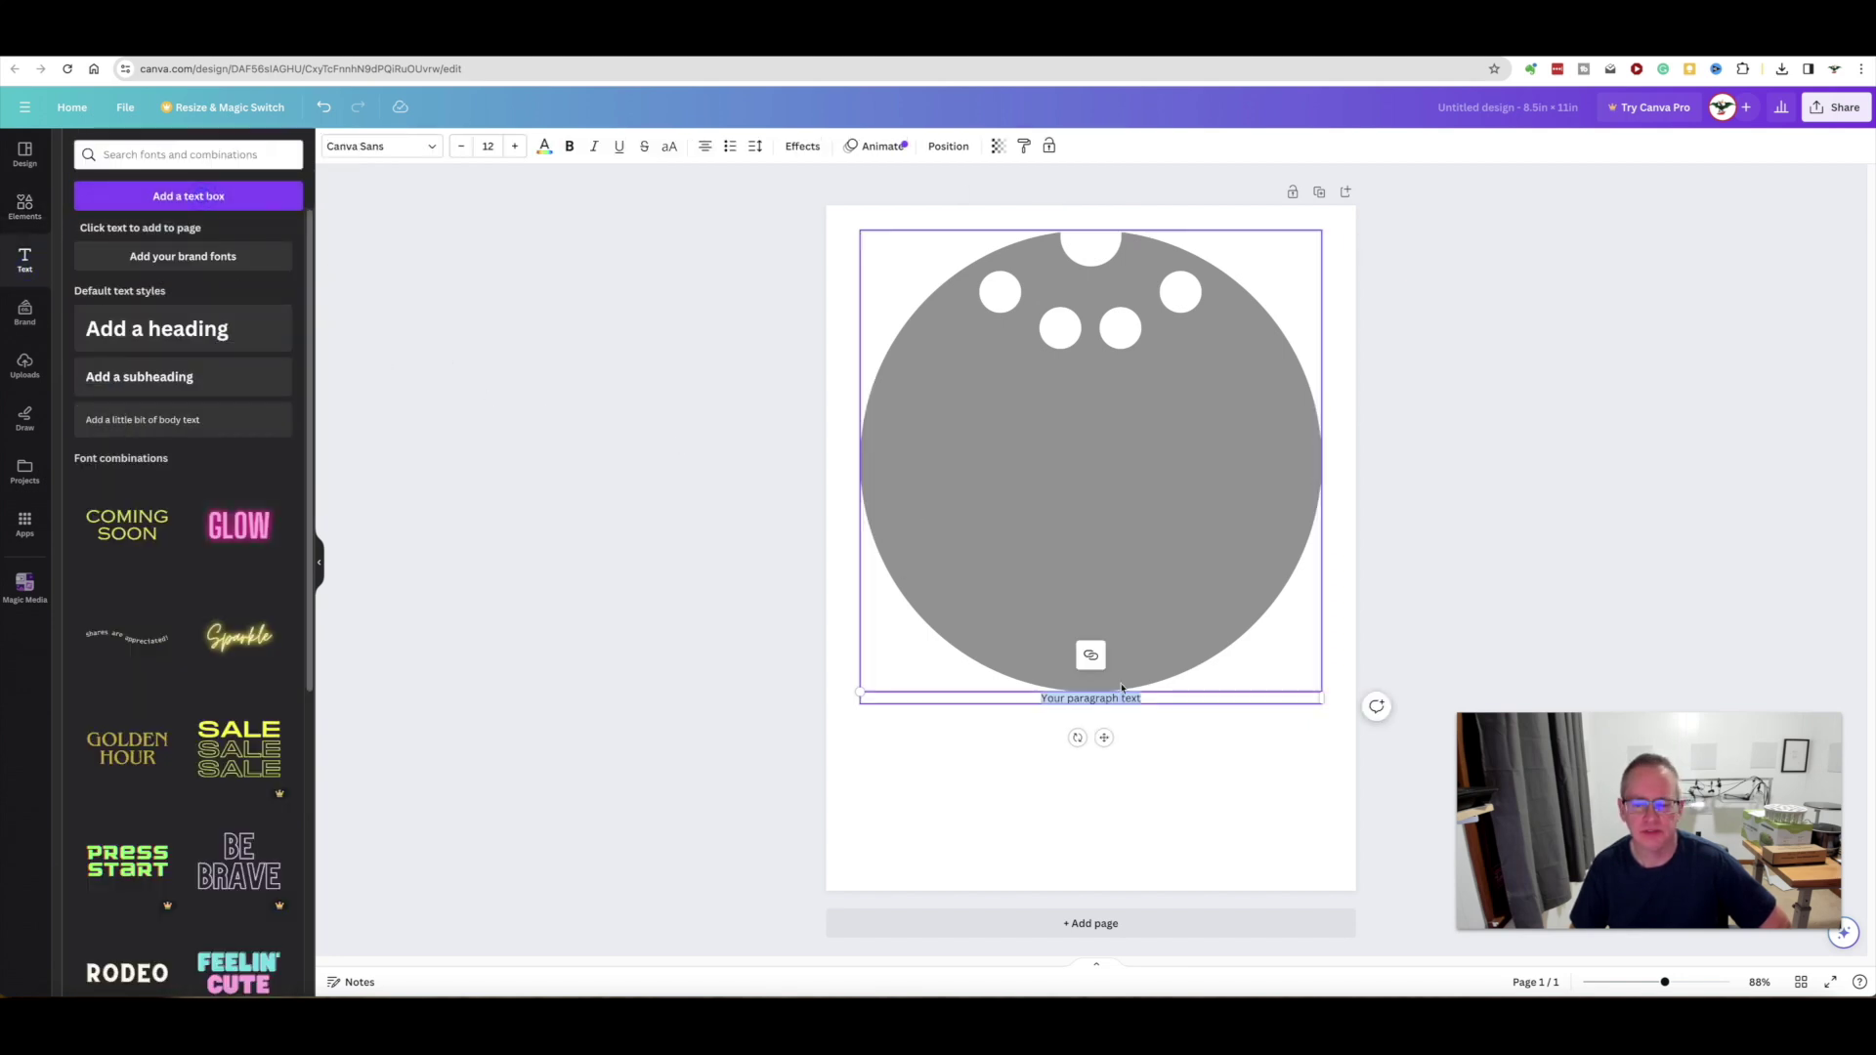
{"action": "left_click_drag", "start_coordinate": [1321, 698], "coordinate": [930, 695]}
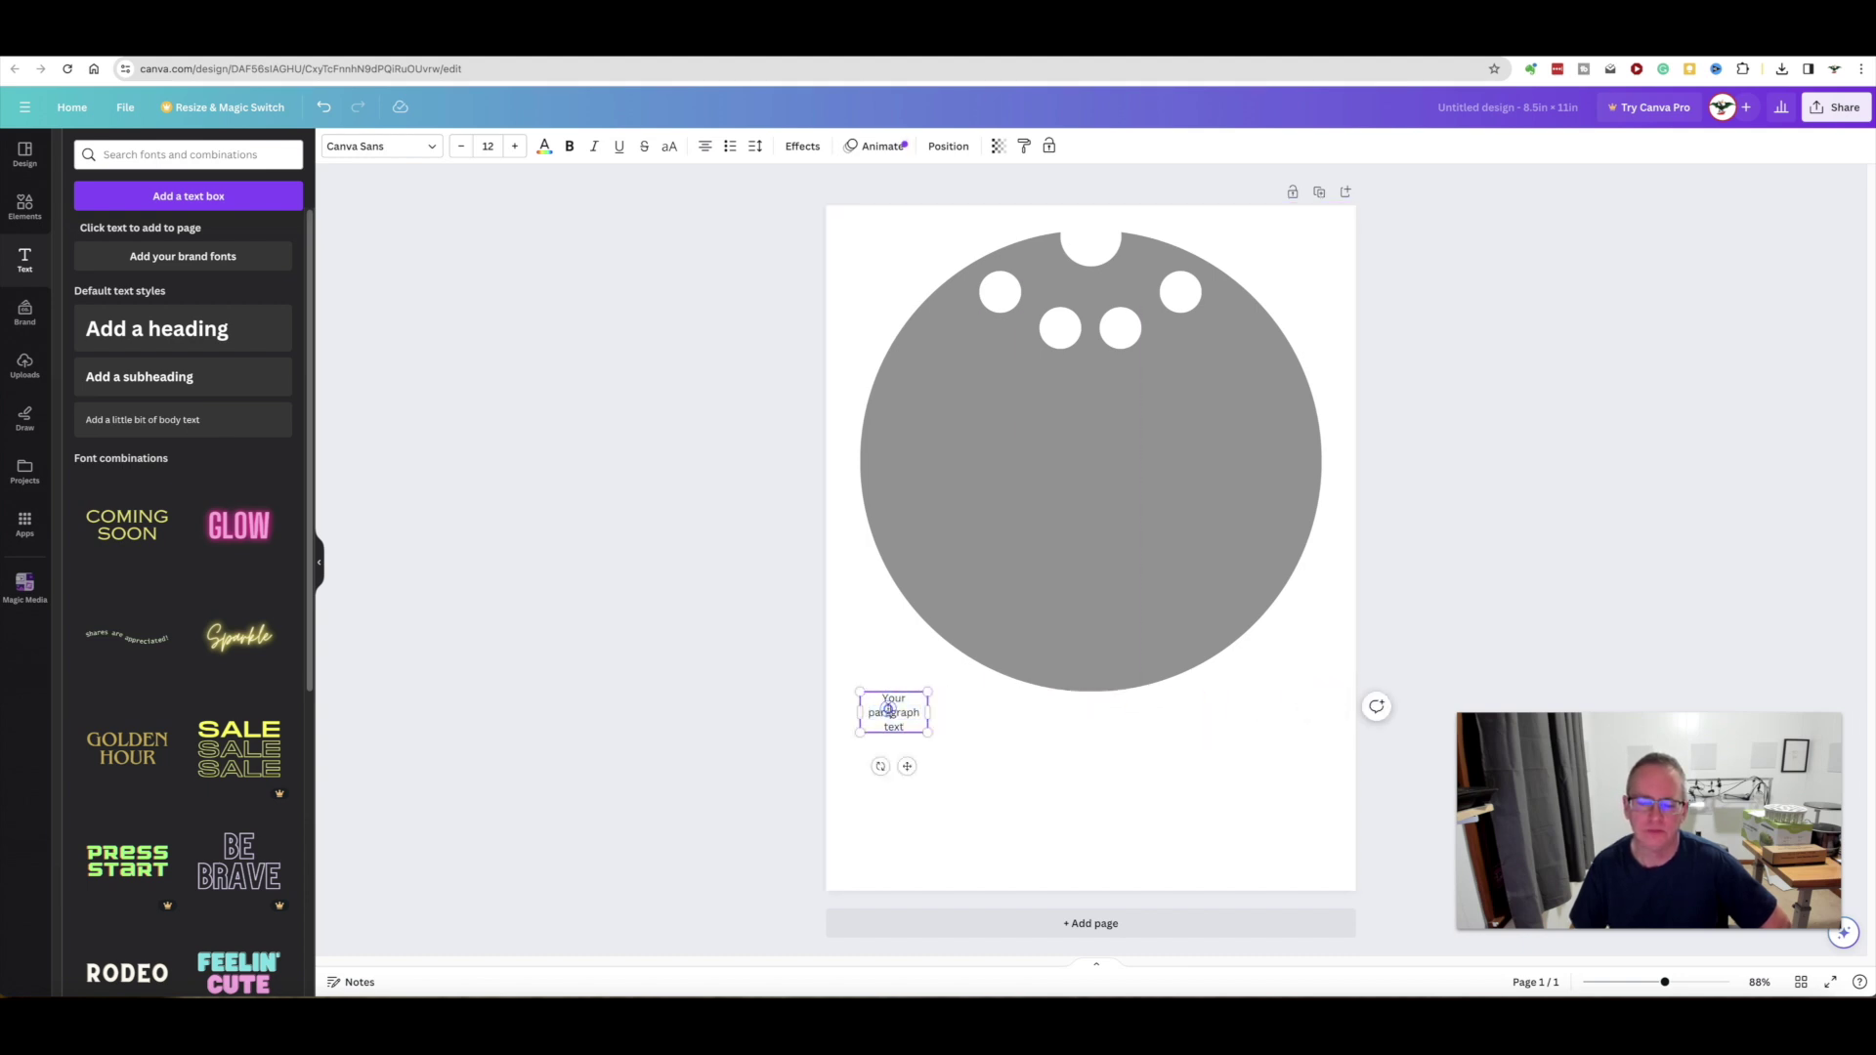
{"action": "type", "text": "1"}
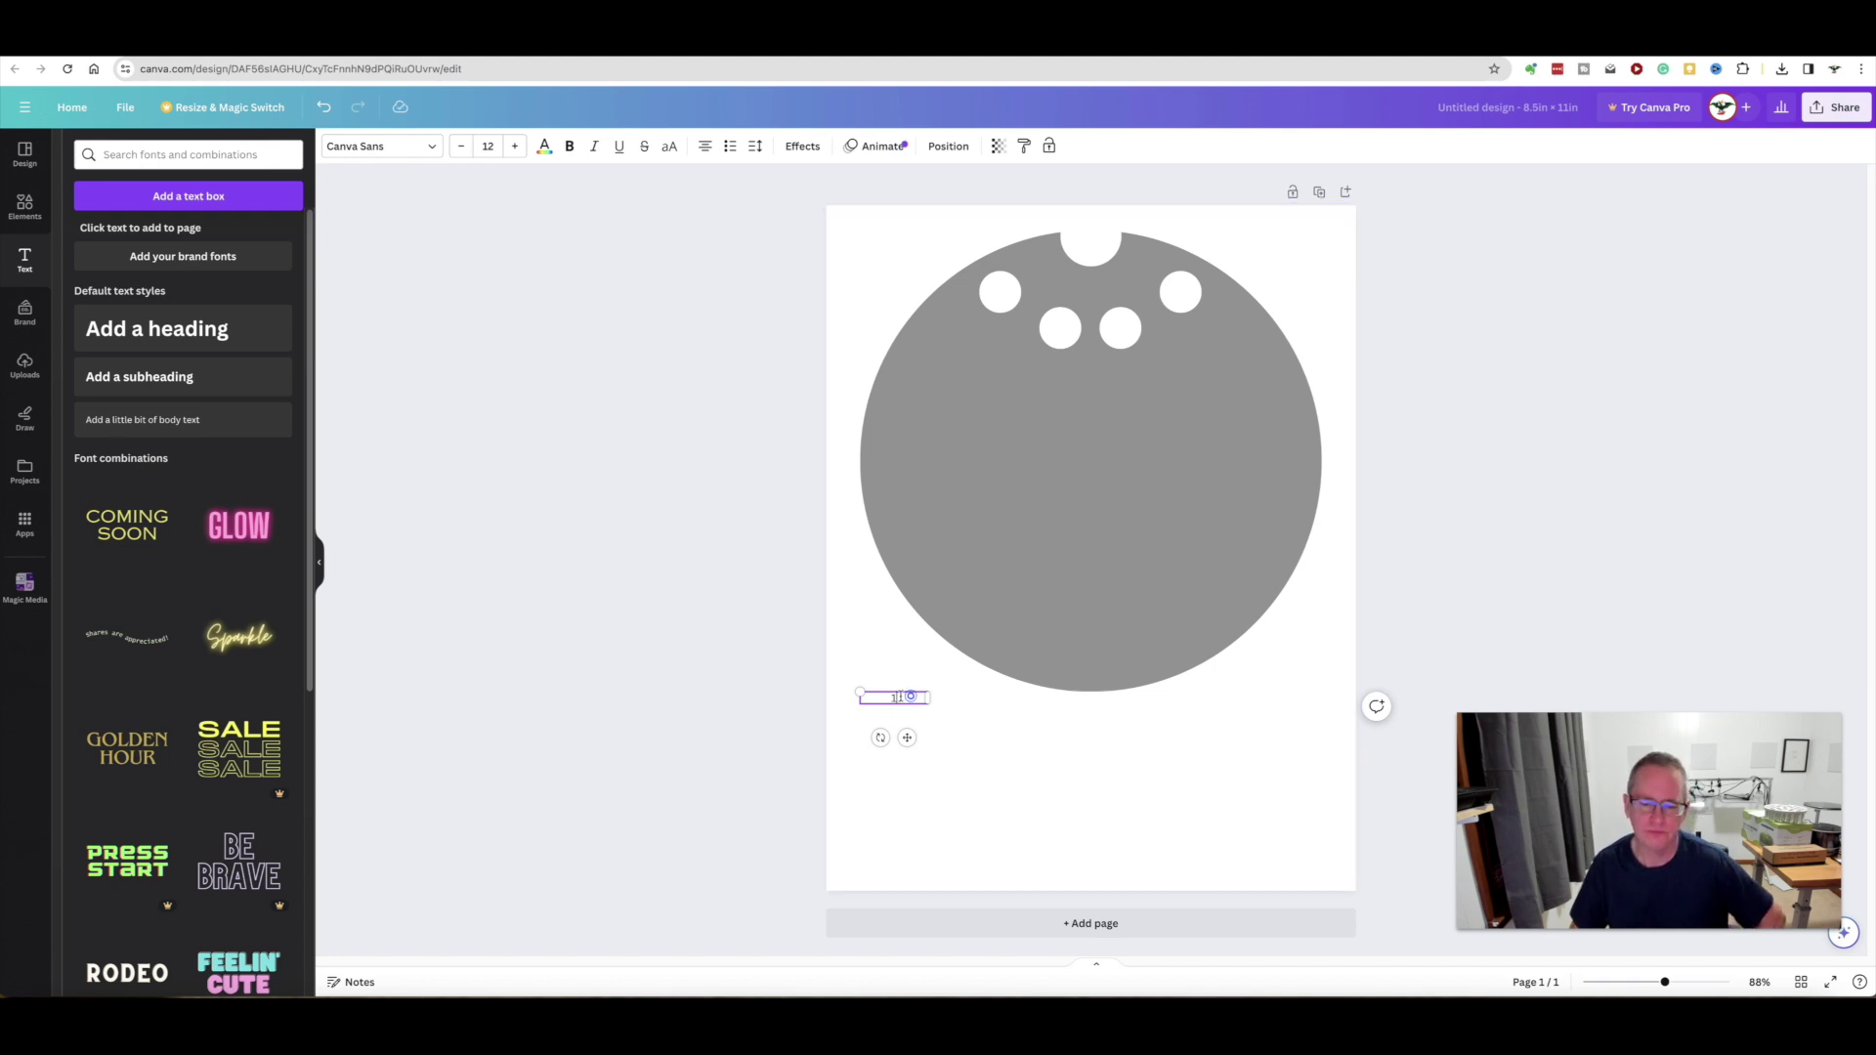
{"action": "double_click", "coordinate": [897, 697]}
{"action": "left_click", "coordinate": [514, 145]}
{"action": "left_click", "coordinate": [514, 146]}
{"action": "left_click", "coordinate": [514, 145]}
{"action": "left_click", "coordinate": [514, 146]}
{"action": "left_click", "coordinate": [514, 145]}
{"action": "left_click", "coordinate": [514, 146]}
{"action": "left_click", "coordinate": [514, 145]}
{"action": "left_click", "coordinate": [514, 145]}
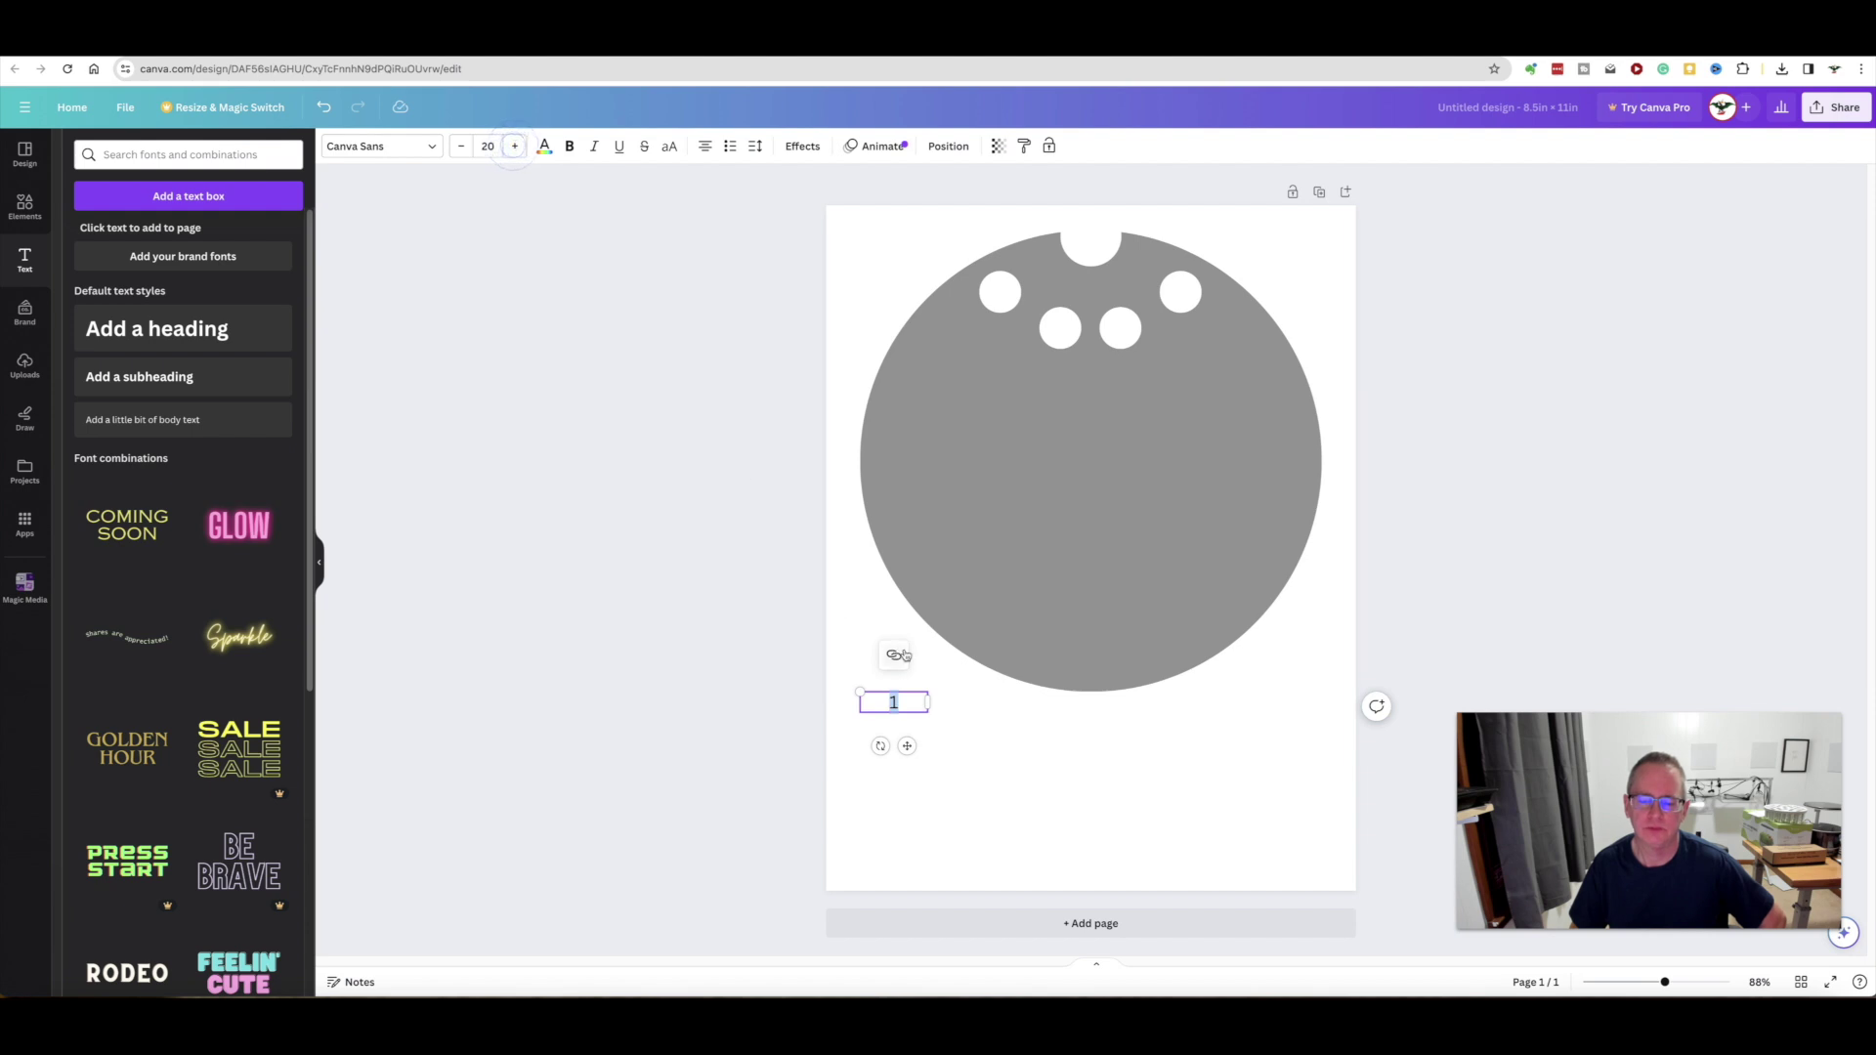
{"action": "left_click_drag", "start_coordinate": [928, 702], "coordinate": [1009, 337]}
{"action": "left_click", "coordinate": [1023, 423]}
Step: Duplicate the label into the second and third holes, renumbering the copies 2 and 3
{"action": "left_click", "coordinate": [1001, 298]}
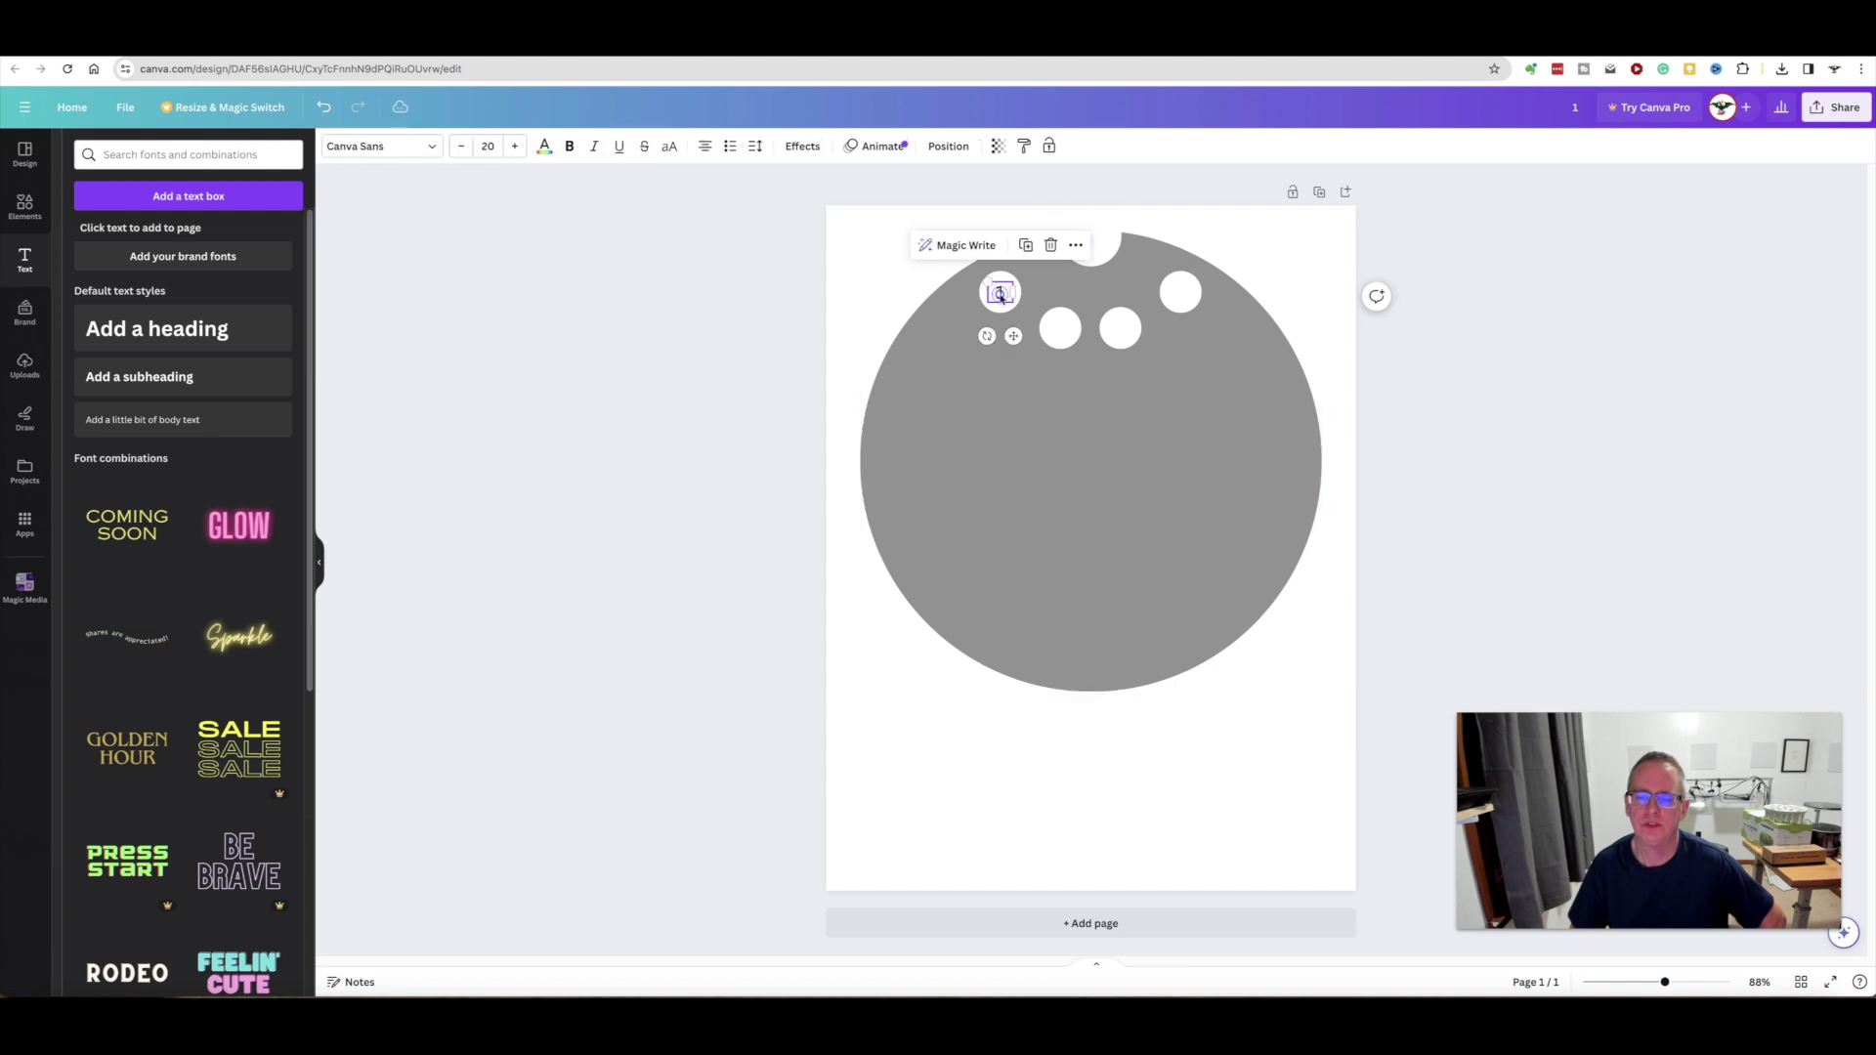
{"action": "left_click", "coordinate": [1036, 255]}
{"action": "left_click_drag", "start_coordinate": [1024, 346], "coordinate": [1073, 374]}
{"action": "double_click", "coordinate": [1061, 329]}
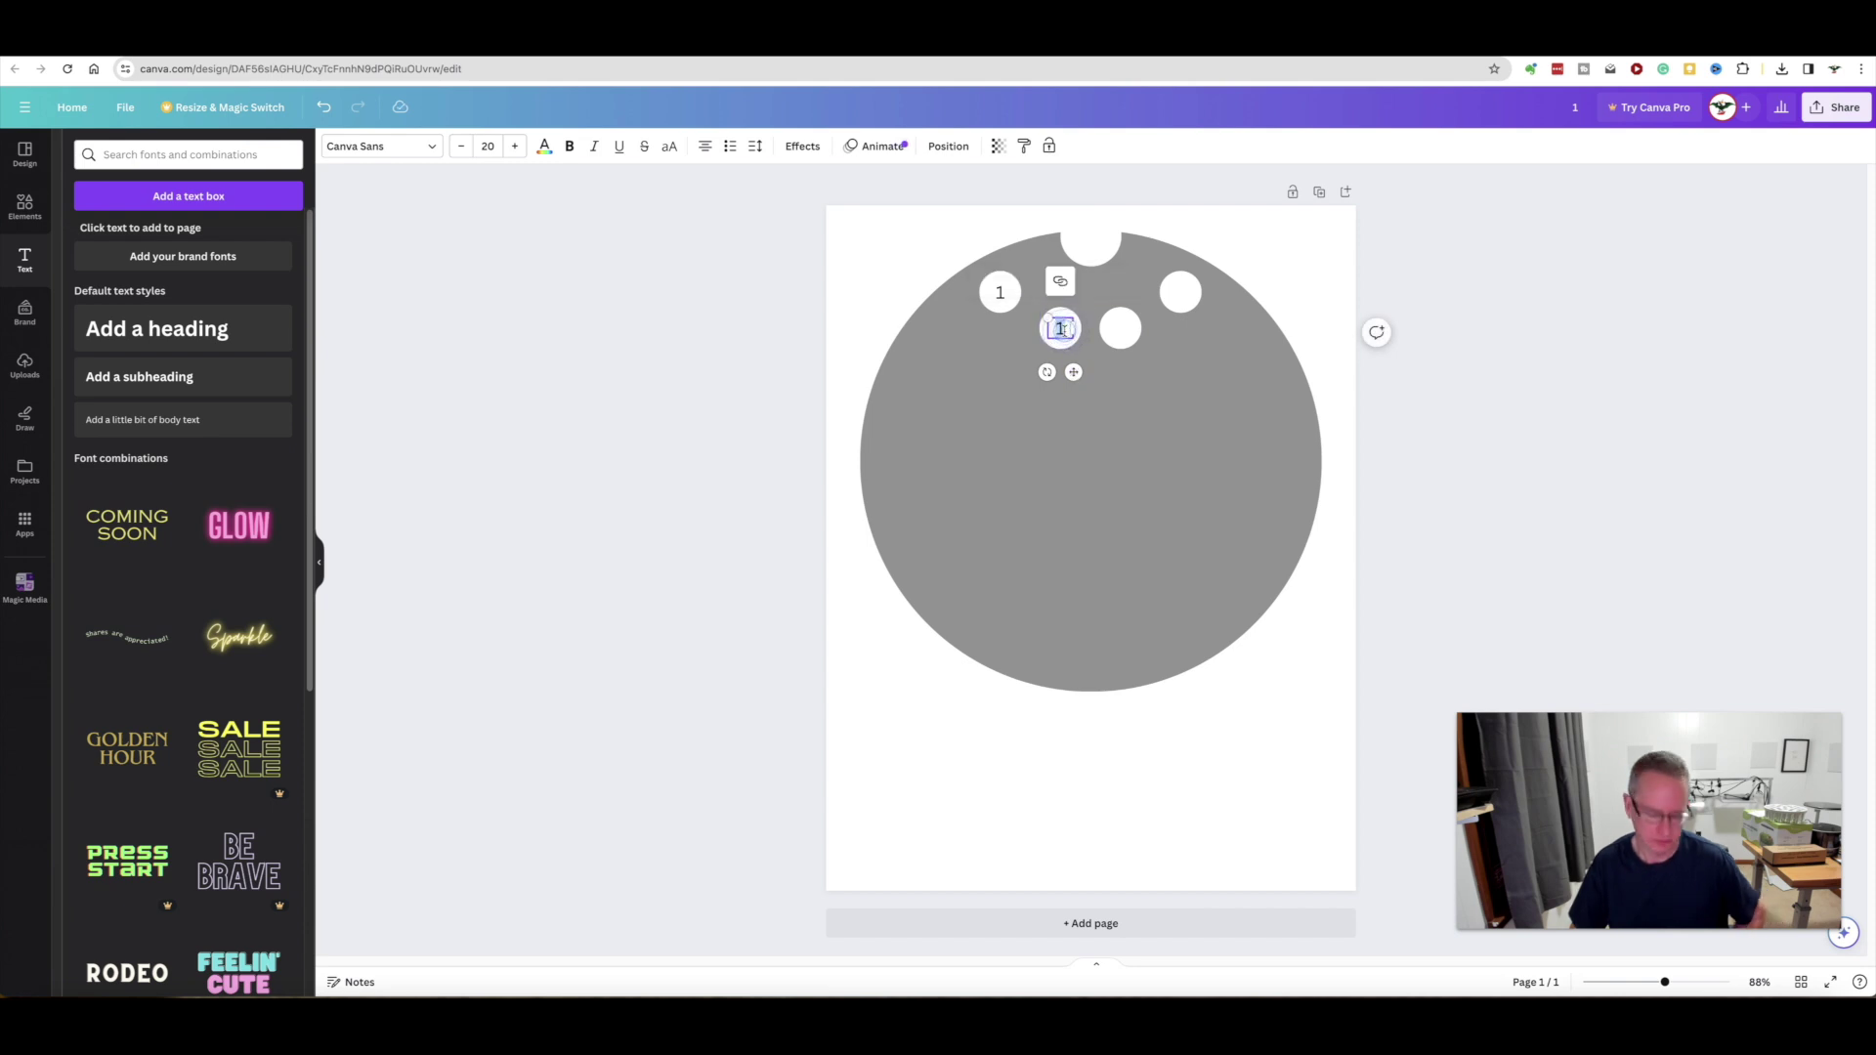
{"action": "type", "text": "2"}
{"action": "left_click", "coordinate": [1063, 337]}
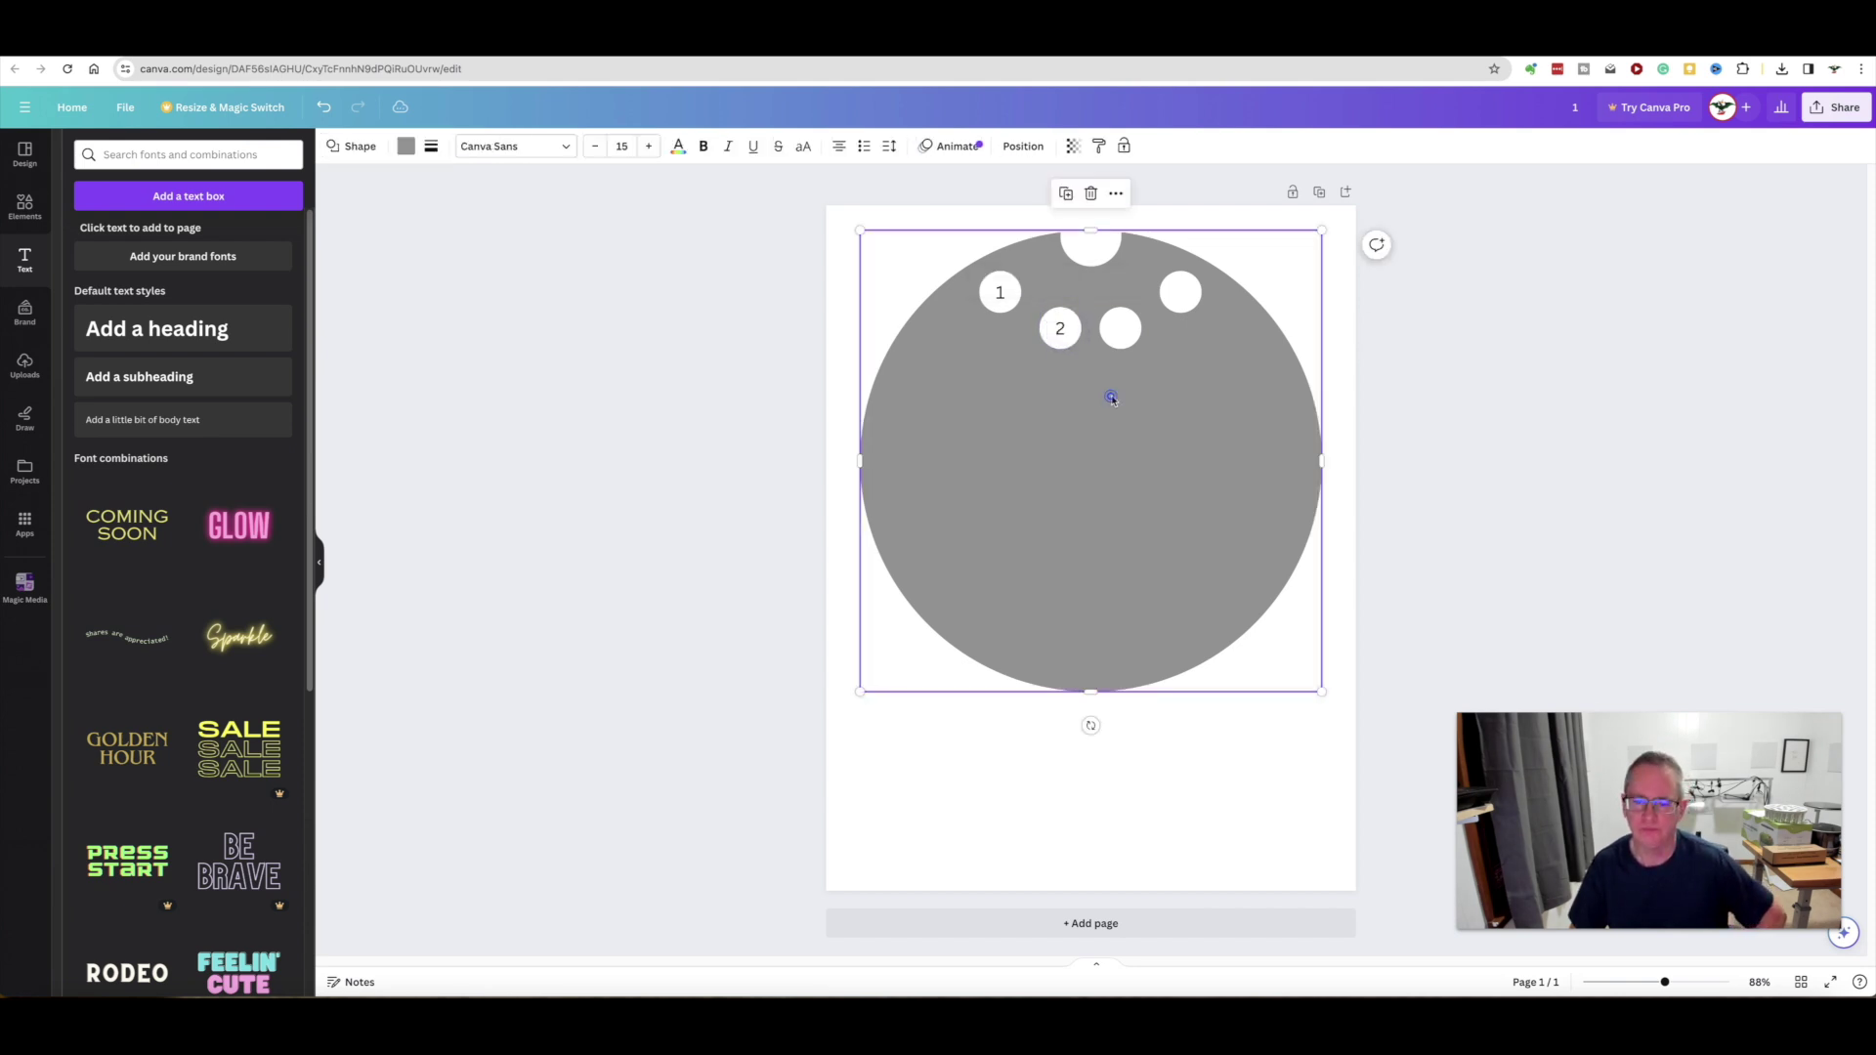
{"action": "left_click", "coordinate": [1063, 337]}
{"action": "left_click_drag", "start_coordinate": [1063, 337], "coordinate": [1134, 371]}
{"action": "double_click", "coordinate": [1120, 329]}
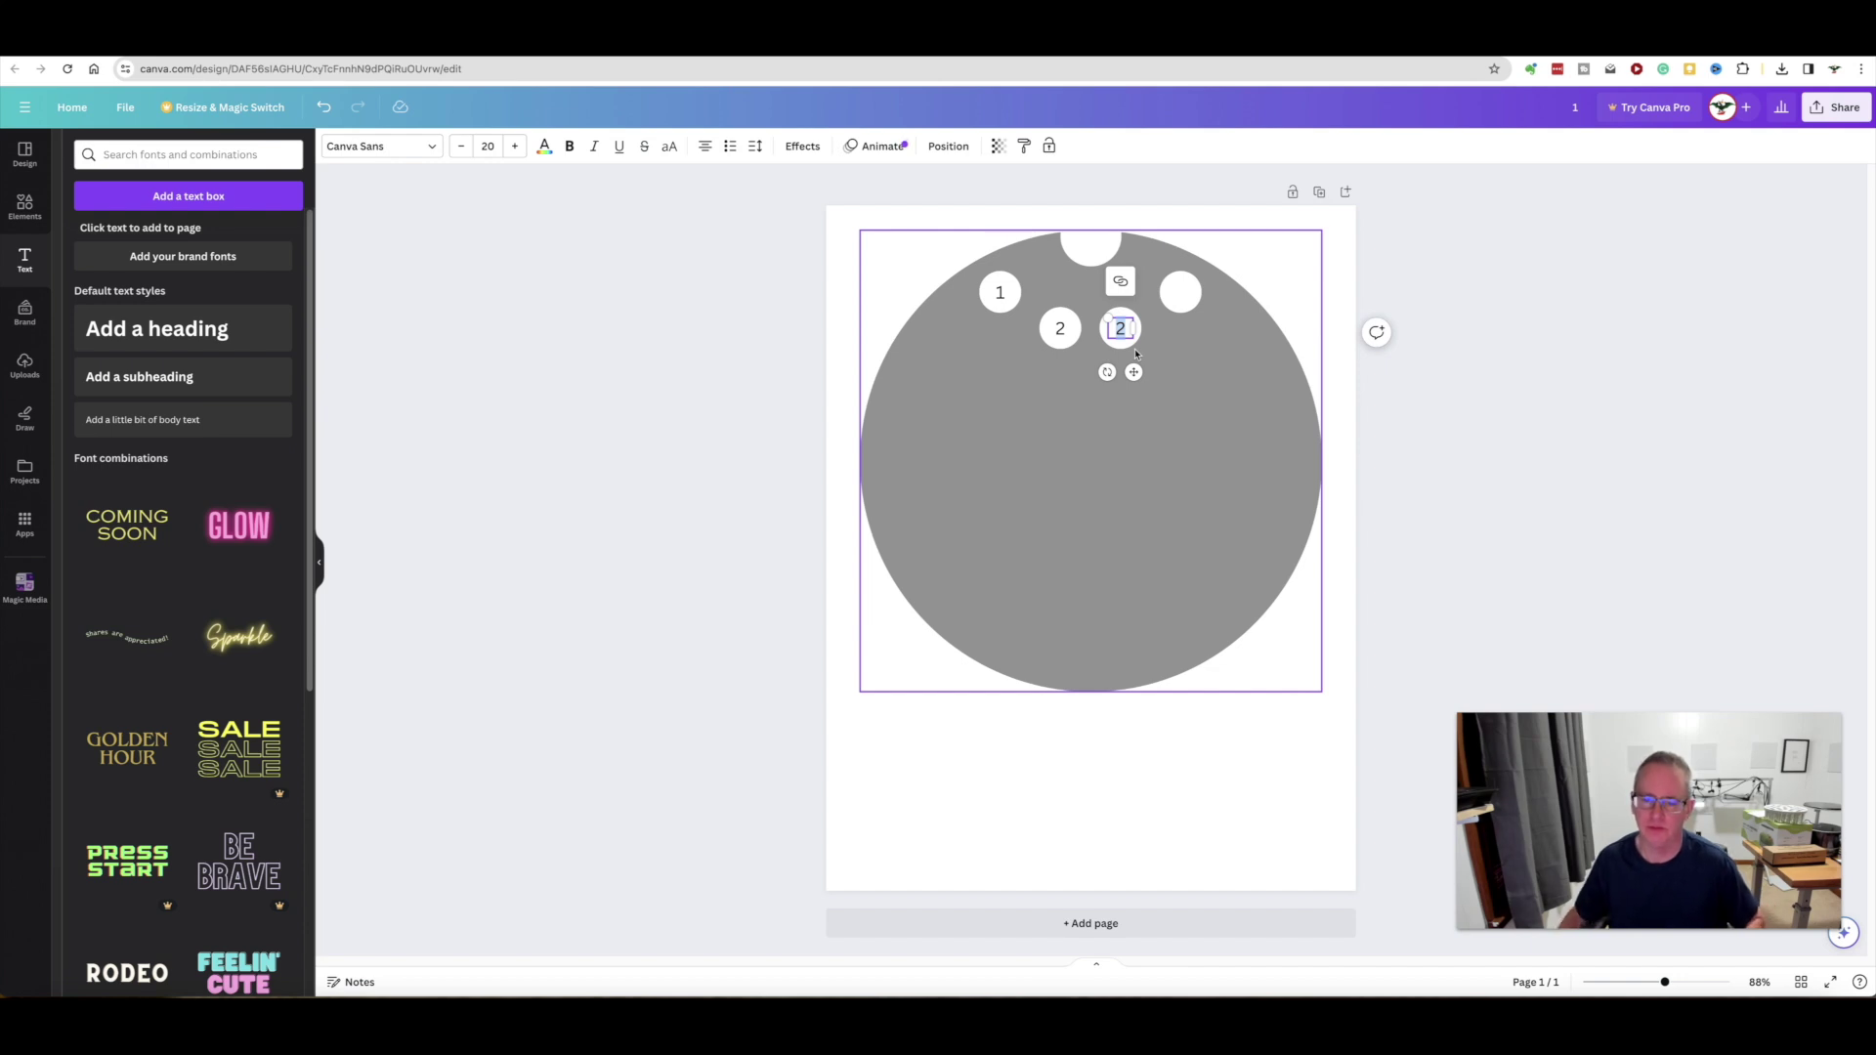
{"action": "type", "text": "3"}
{"action": "left_click", "coordinate": [1231, 398]}
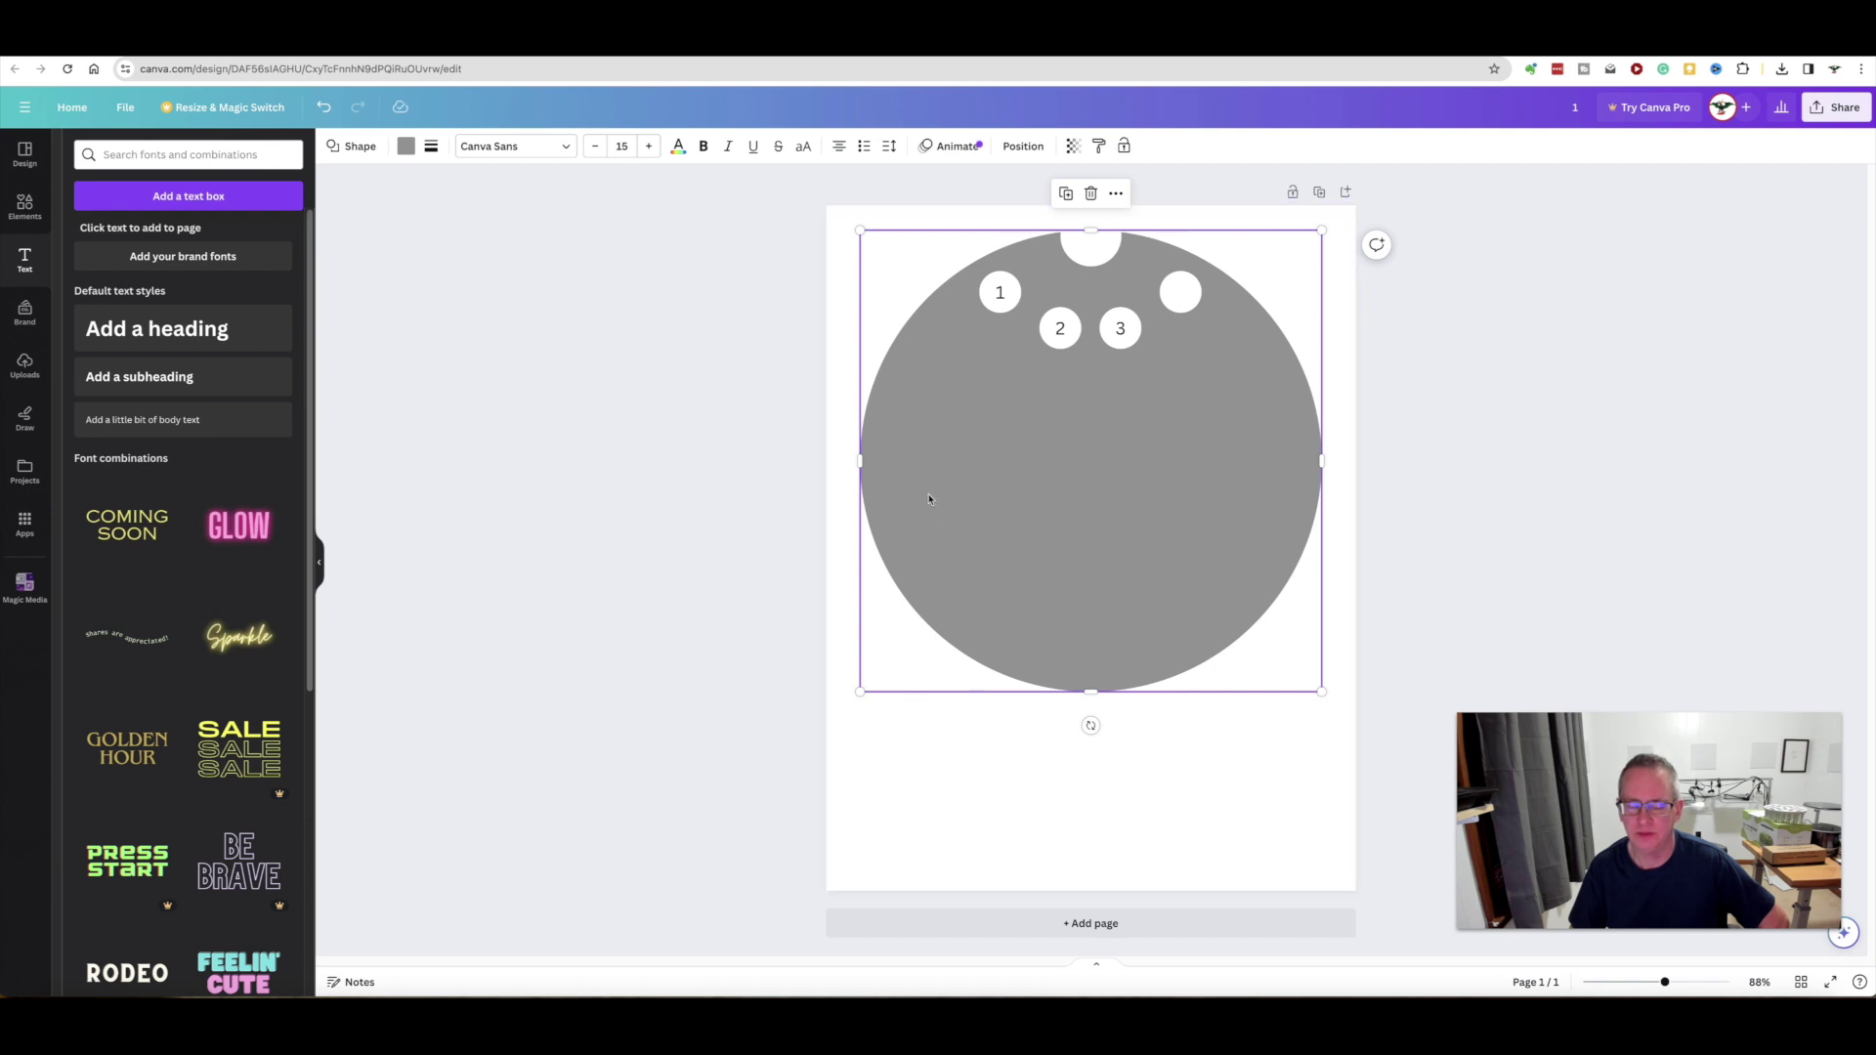
Step: Insert a plain grid table from Elements and move it below the grey circle
{"action": "left_click", "coordinate": [24, 206]}
{"action": "scroll", "coordinate": [117, 435], "scroll_direction": "down", "scroll_amount": 5}
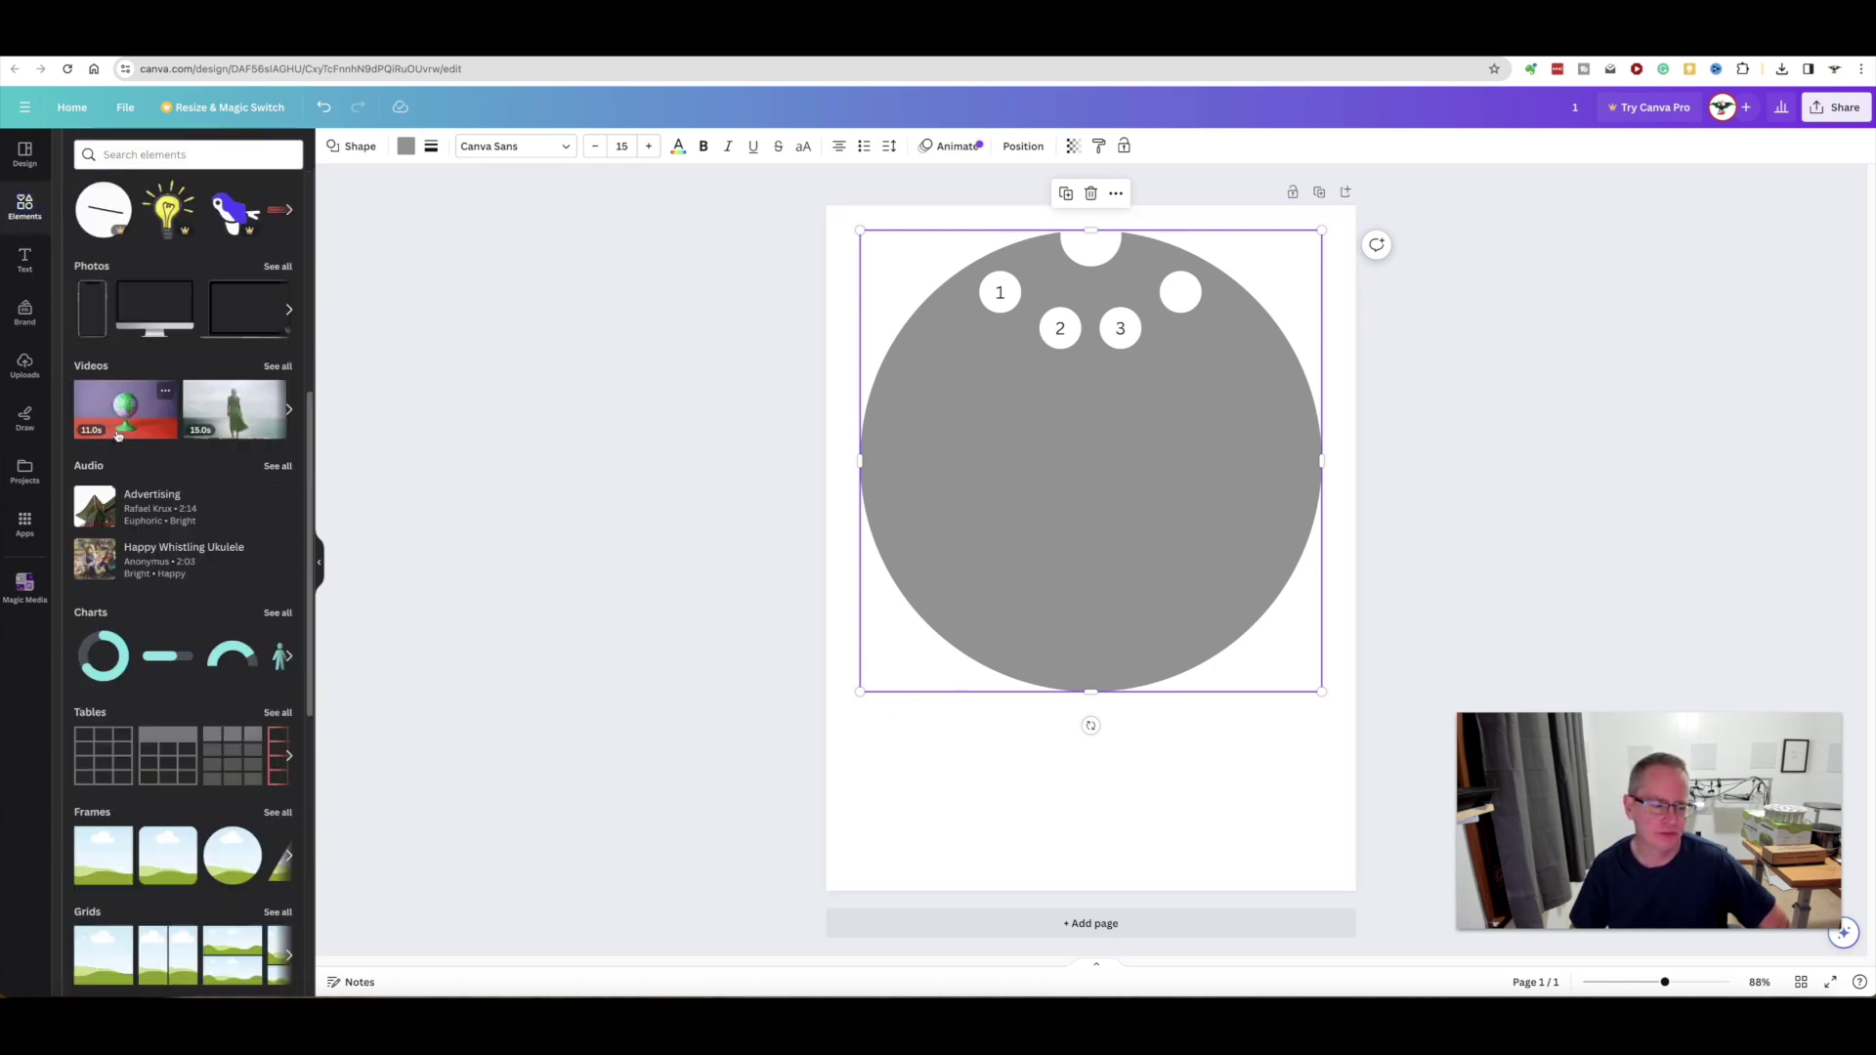
{"action": "left_click", "coordinate": [289, 759]}
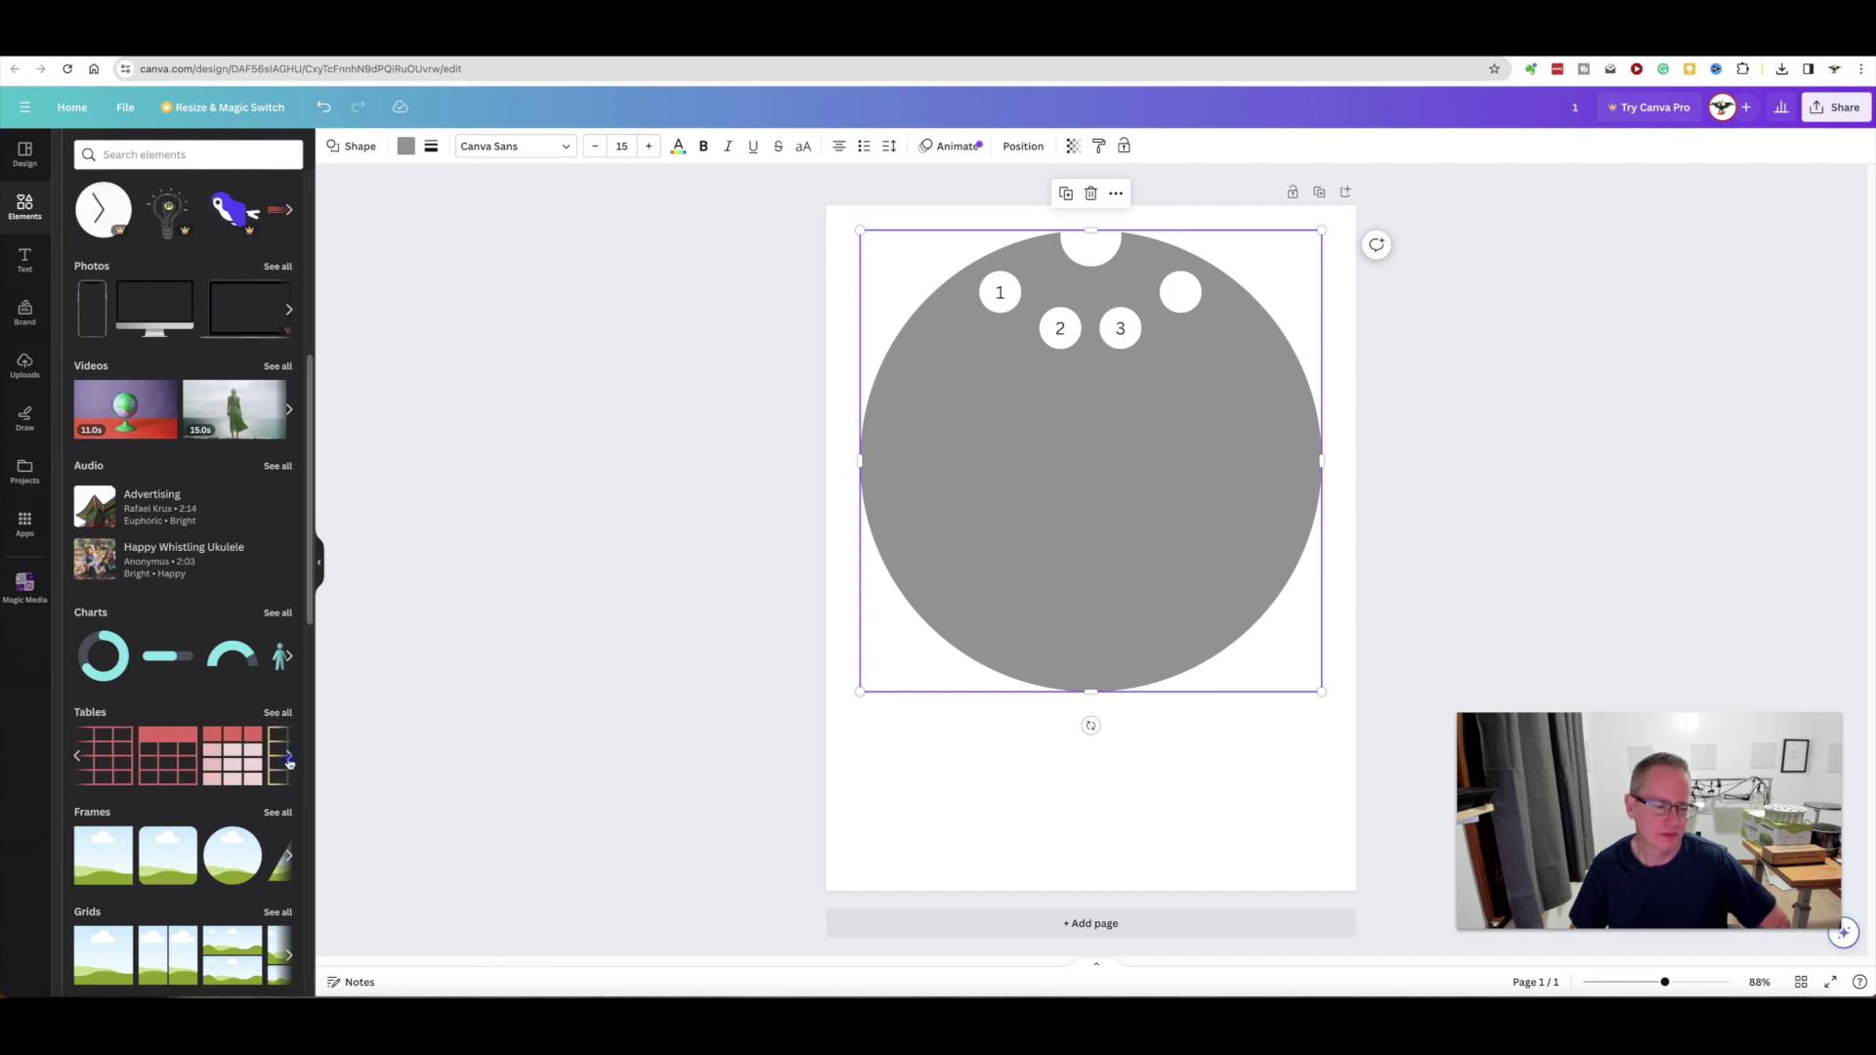
{"action": "left_click", "coordinate": [289, 760]}
{"action": "left_click", "coordinate": [76, 760]}
{"action": "left_click", "coordinate": [79, 761]}
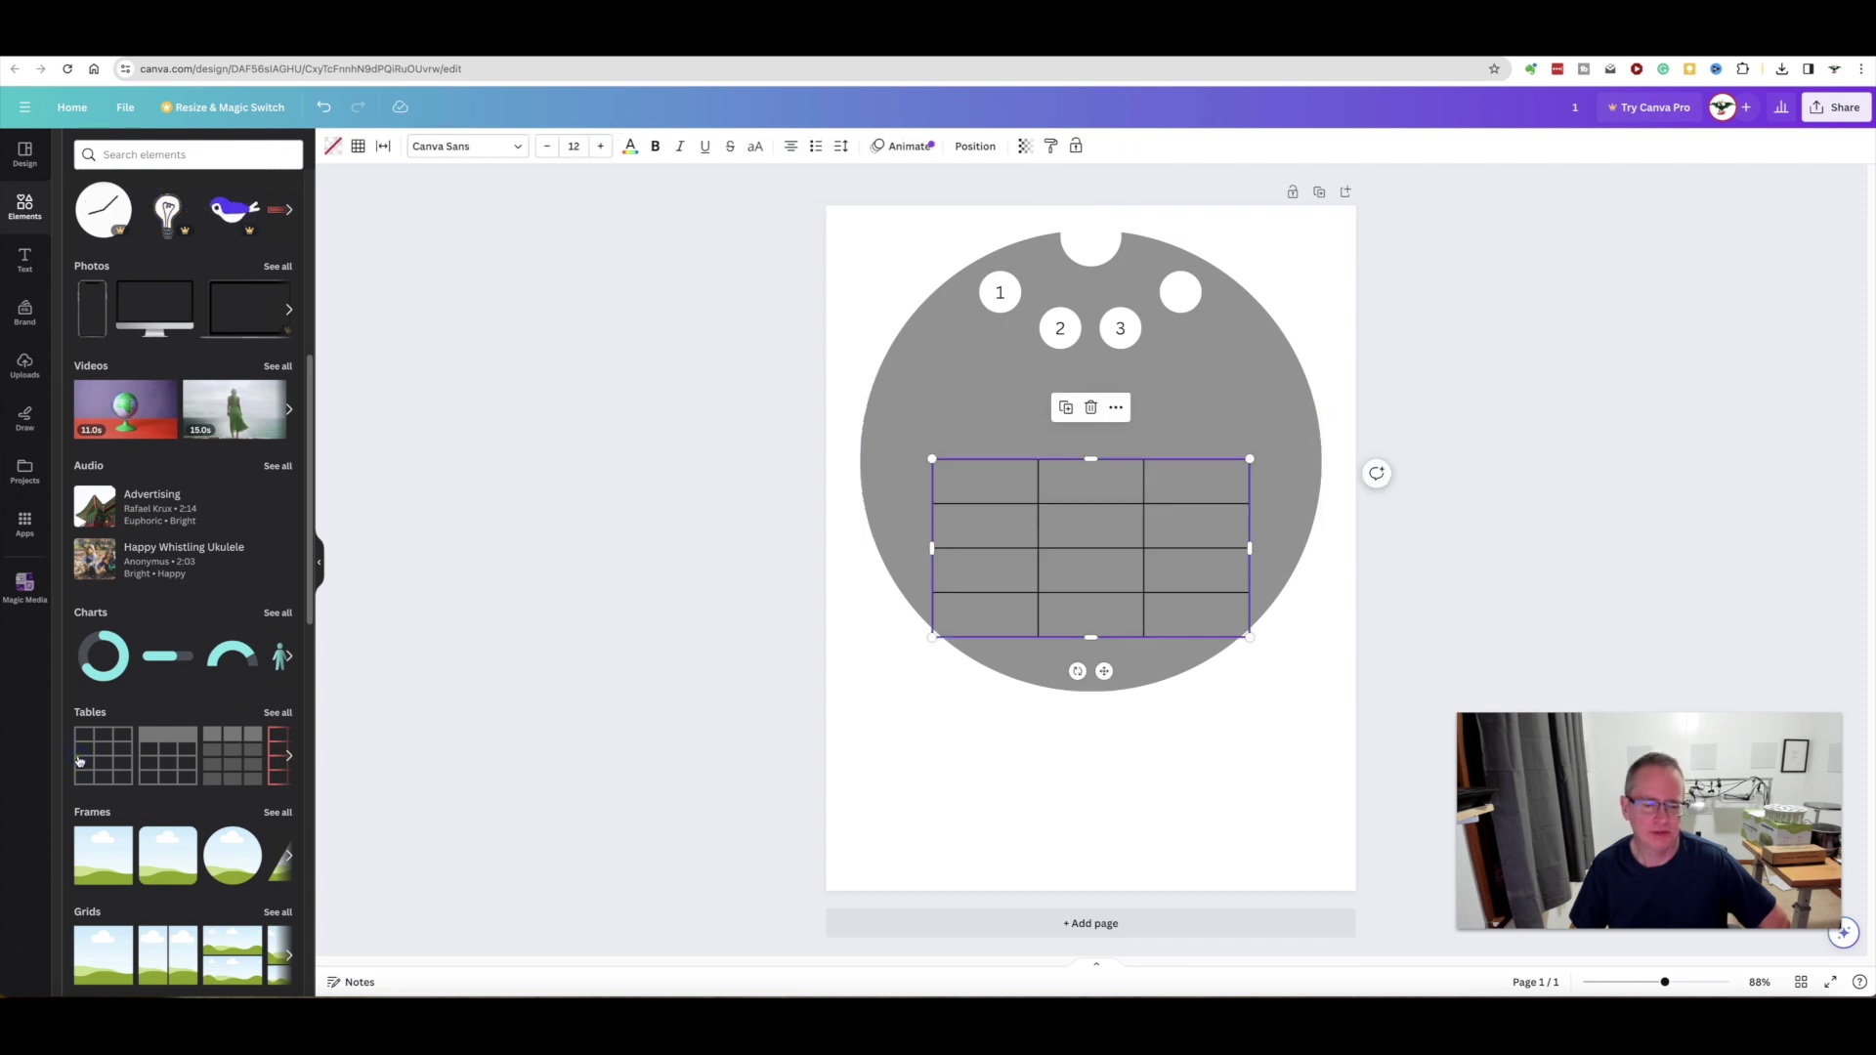
{"action": "mouse_move", "coordinate": [988, 537]}
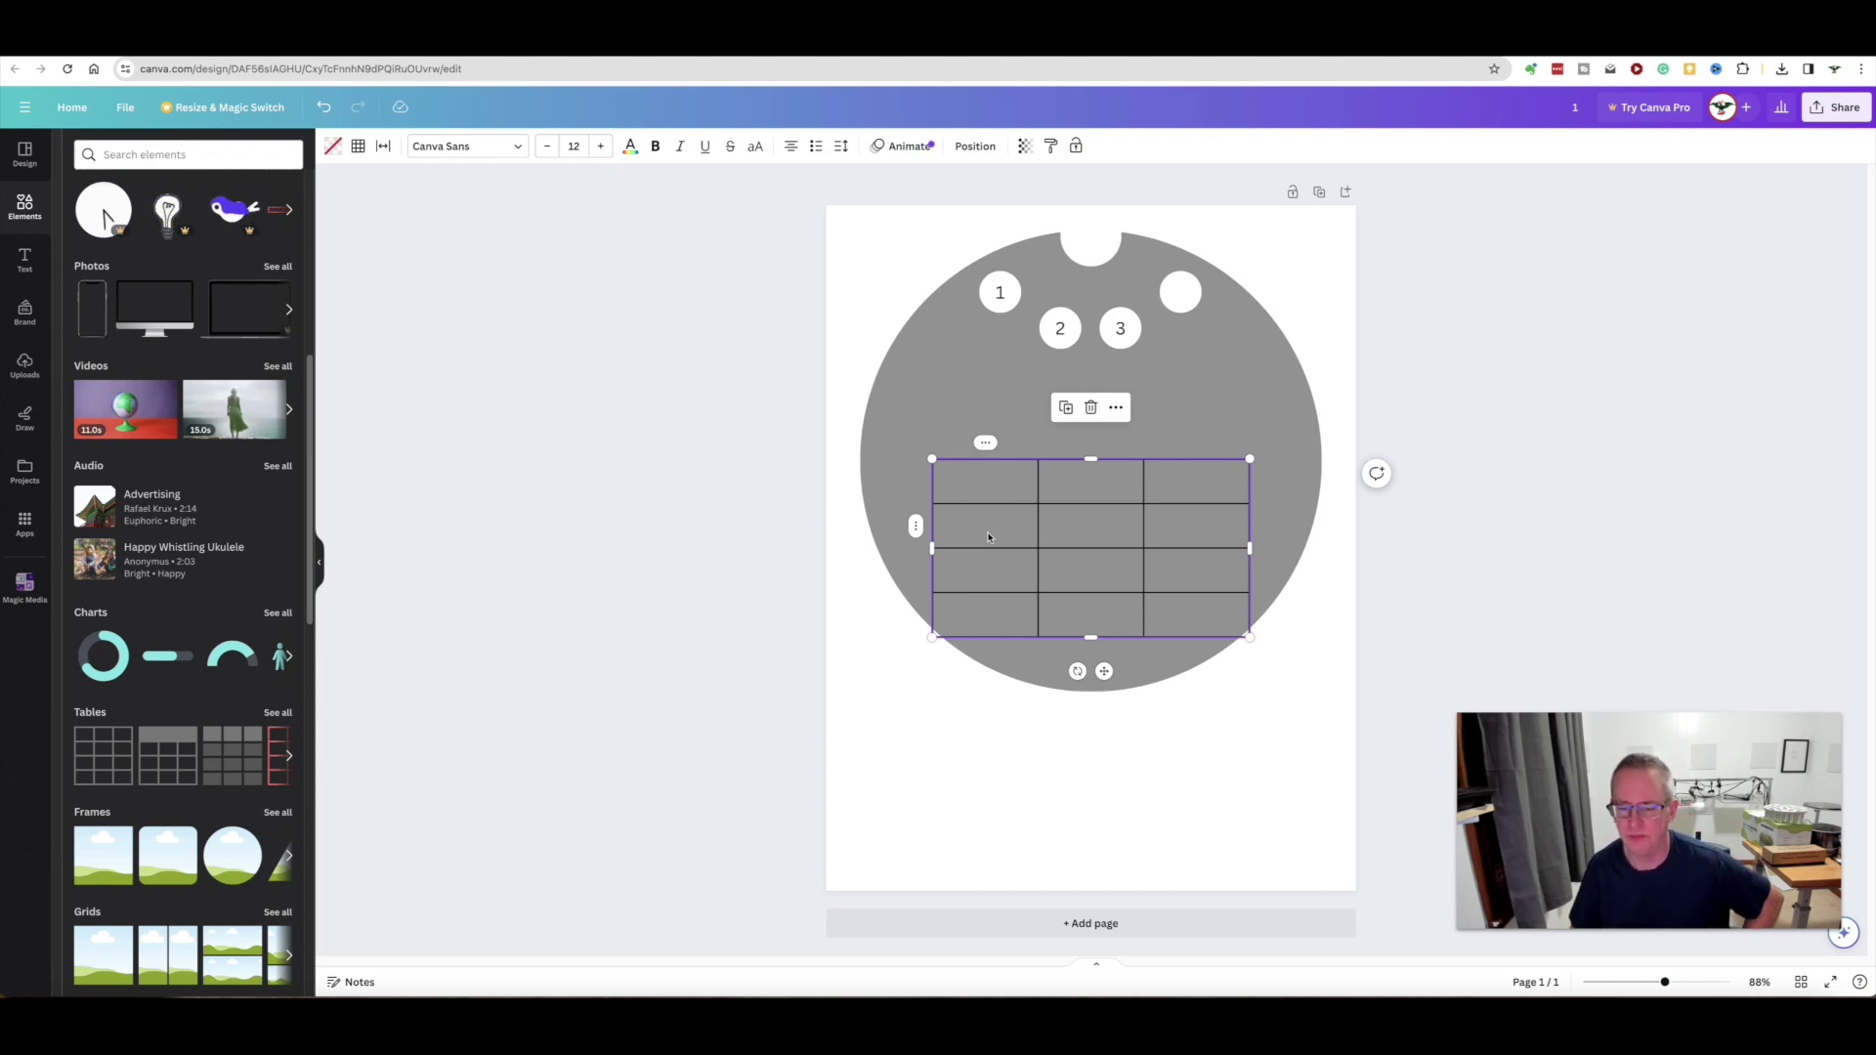
{"action": "left_click_drag", "start_coordinate": [1104, 671], "coordinate": [1025, 911]}
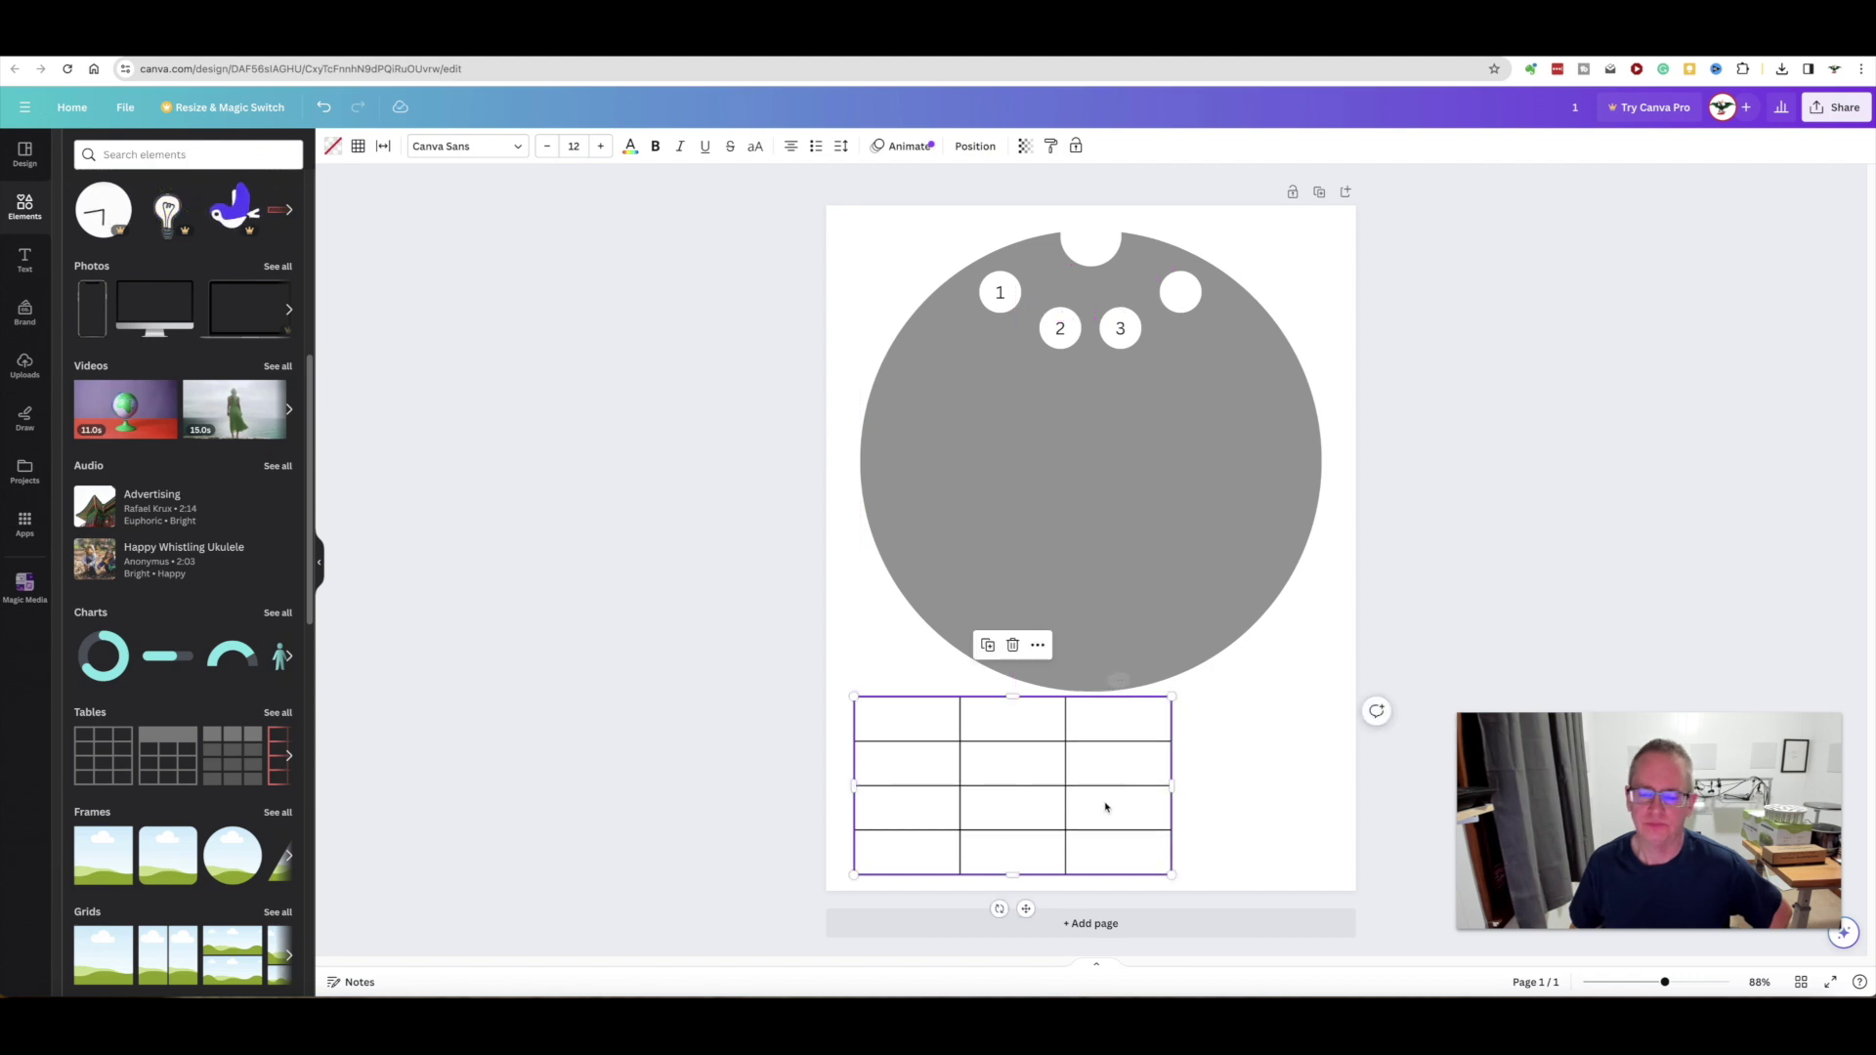
Step: Add a fourth and fifth column plus another row, widening the last column to the right
{"action": "right_click", "coordinate": [1120, 728]}
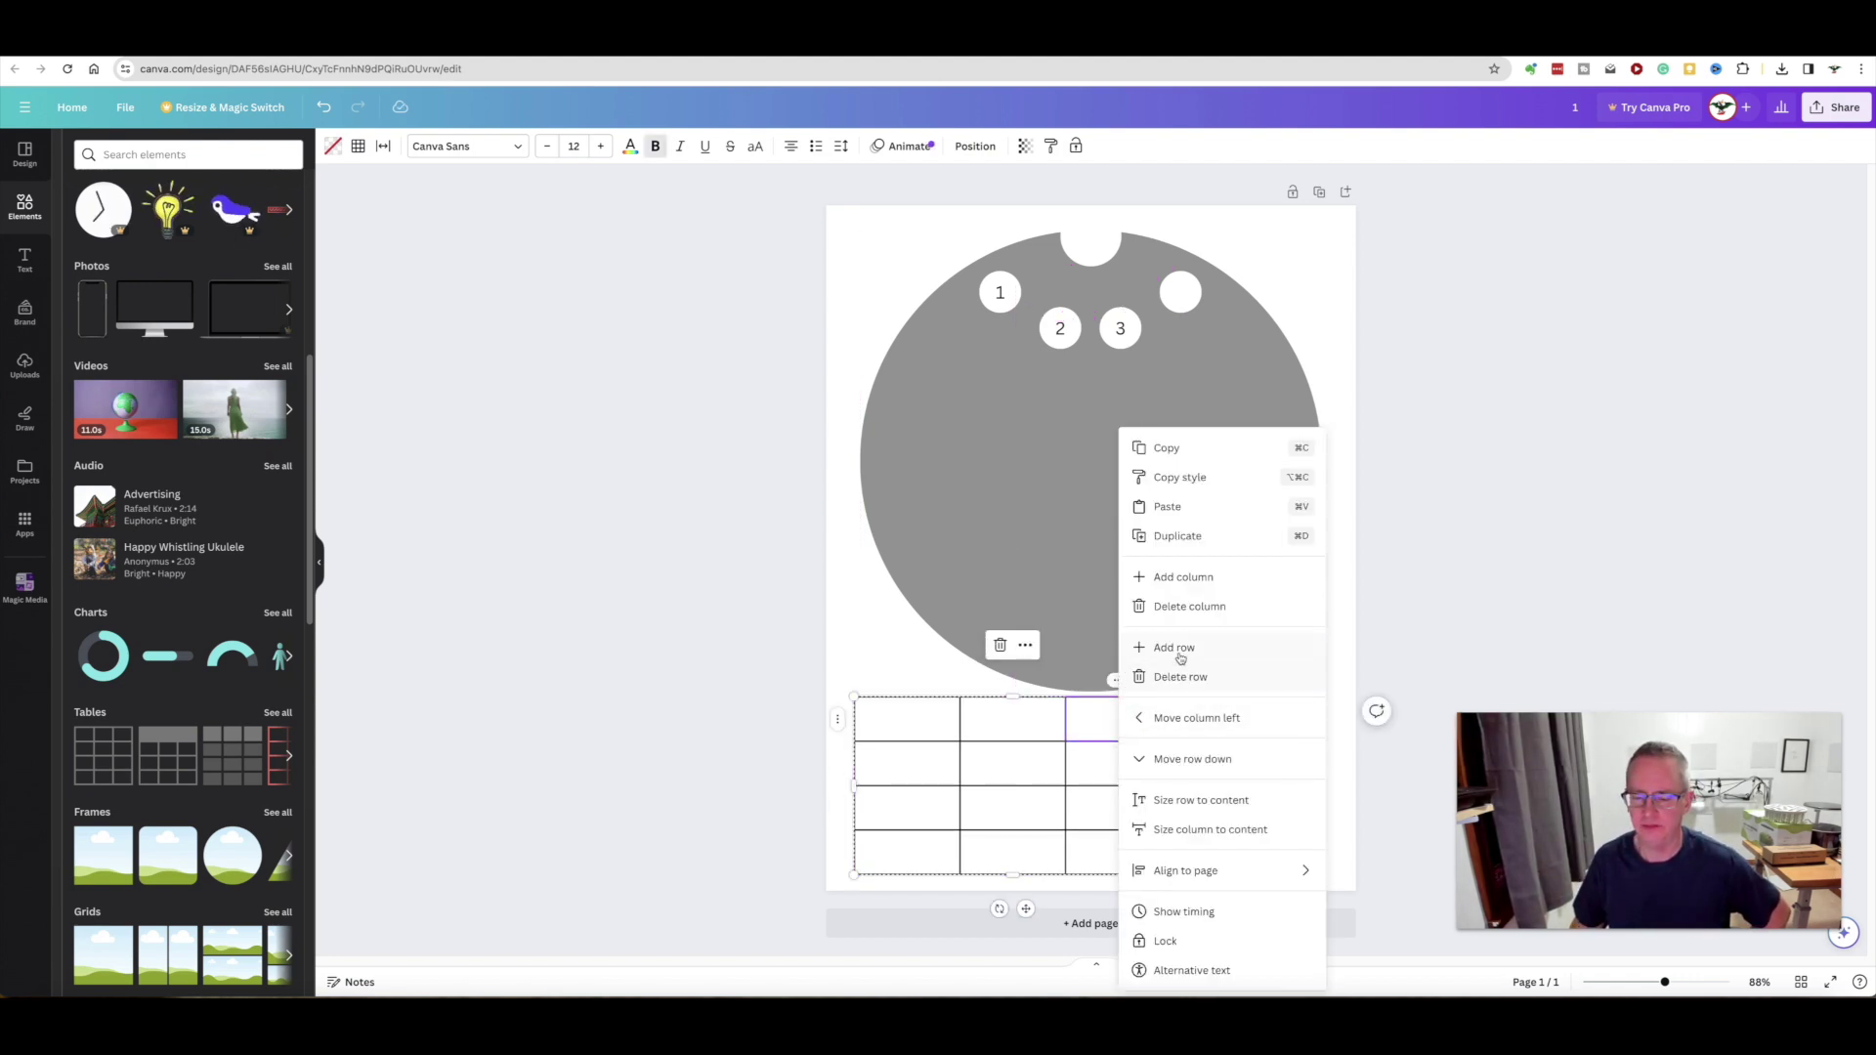
{"action": "left_click", "coordinate": [1194, 578]}
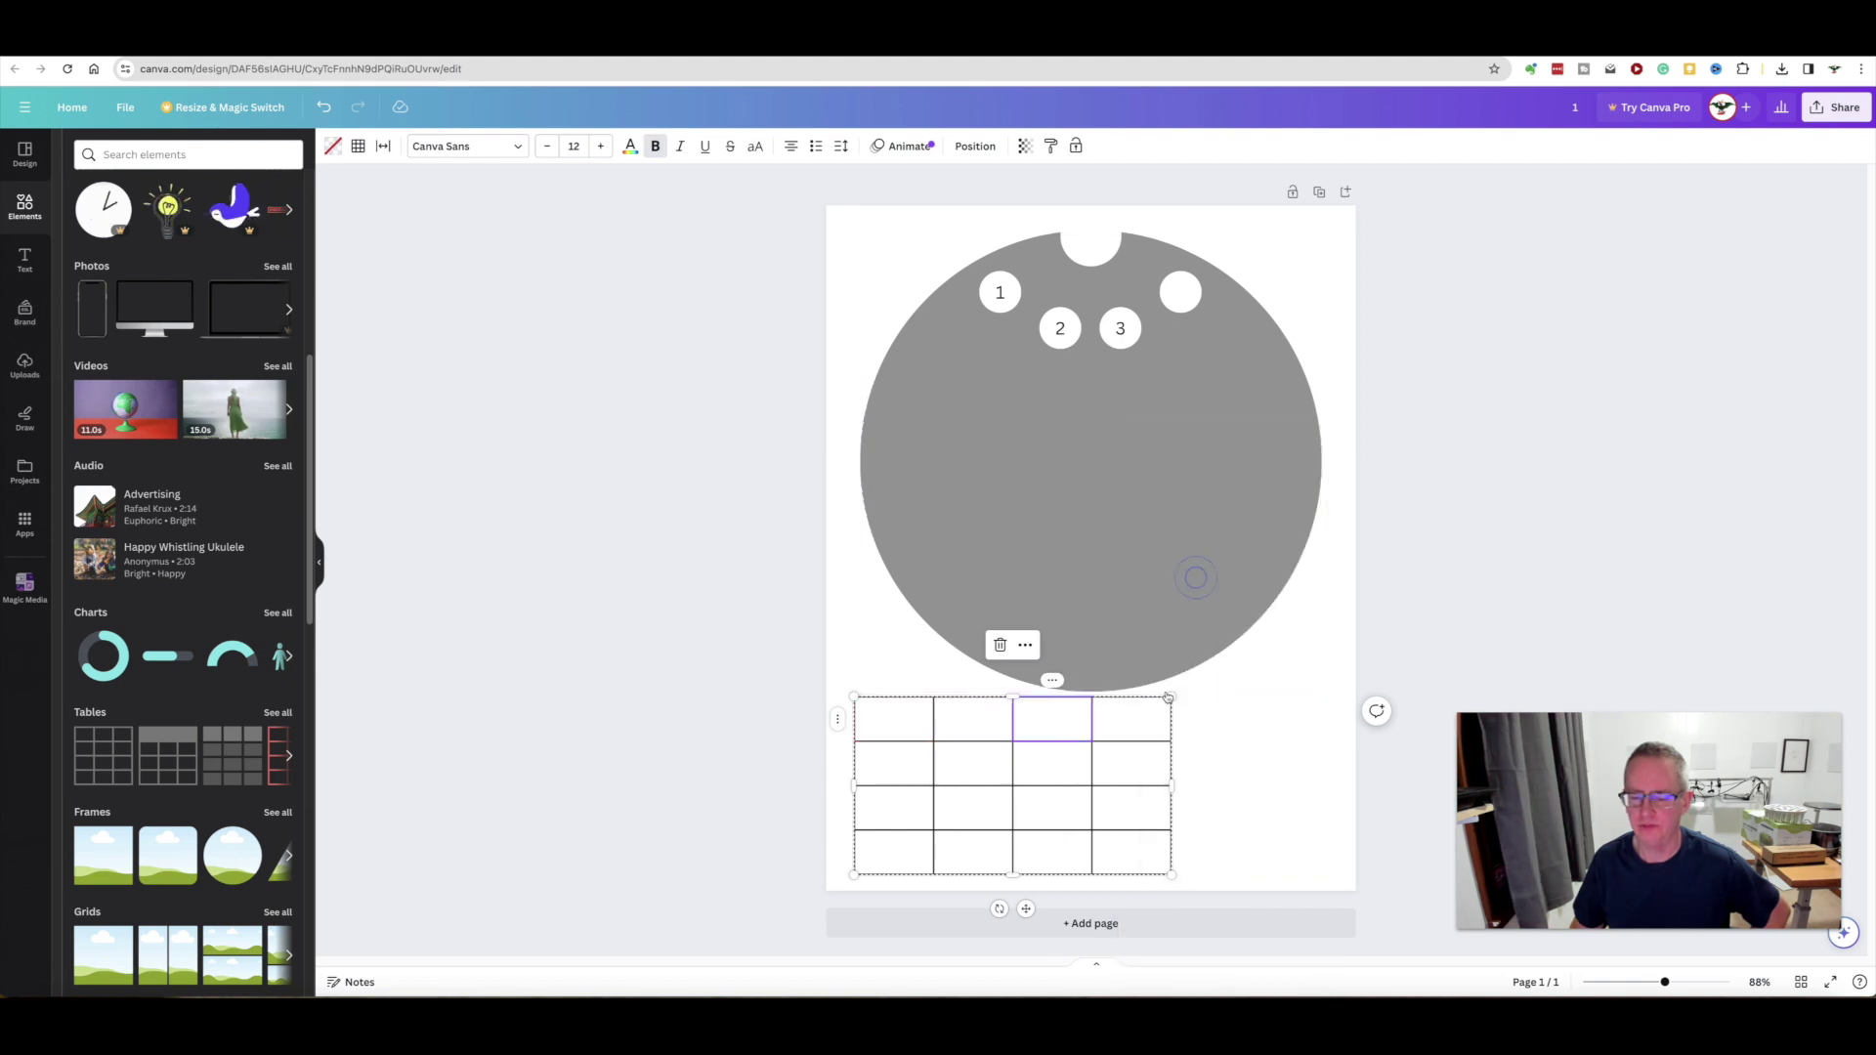
{"action": "right_click", "coordinate": [1150, 727]}
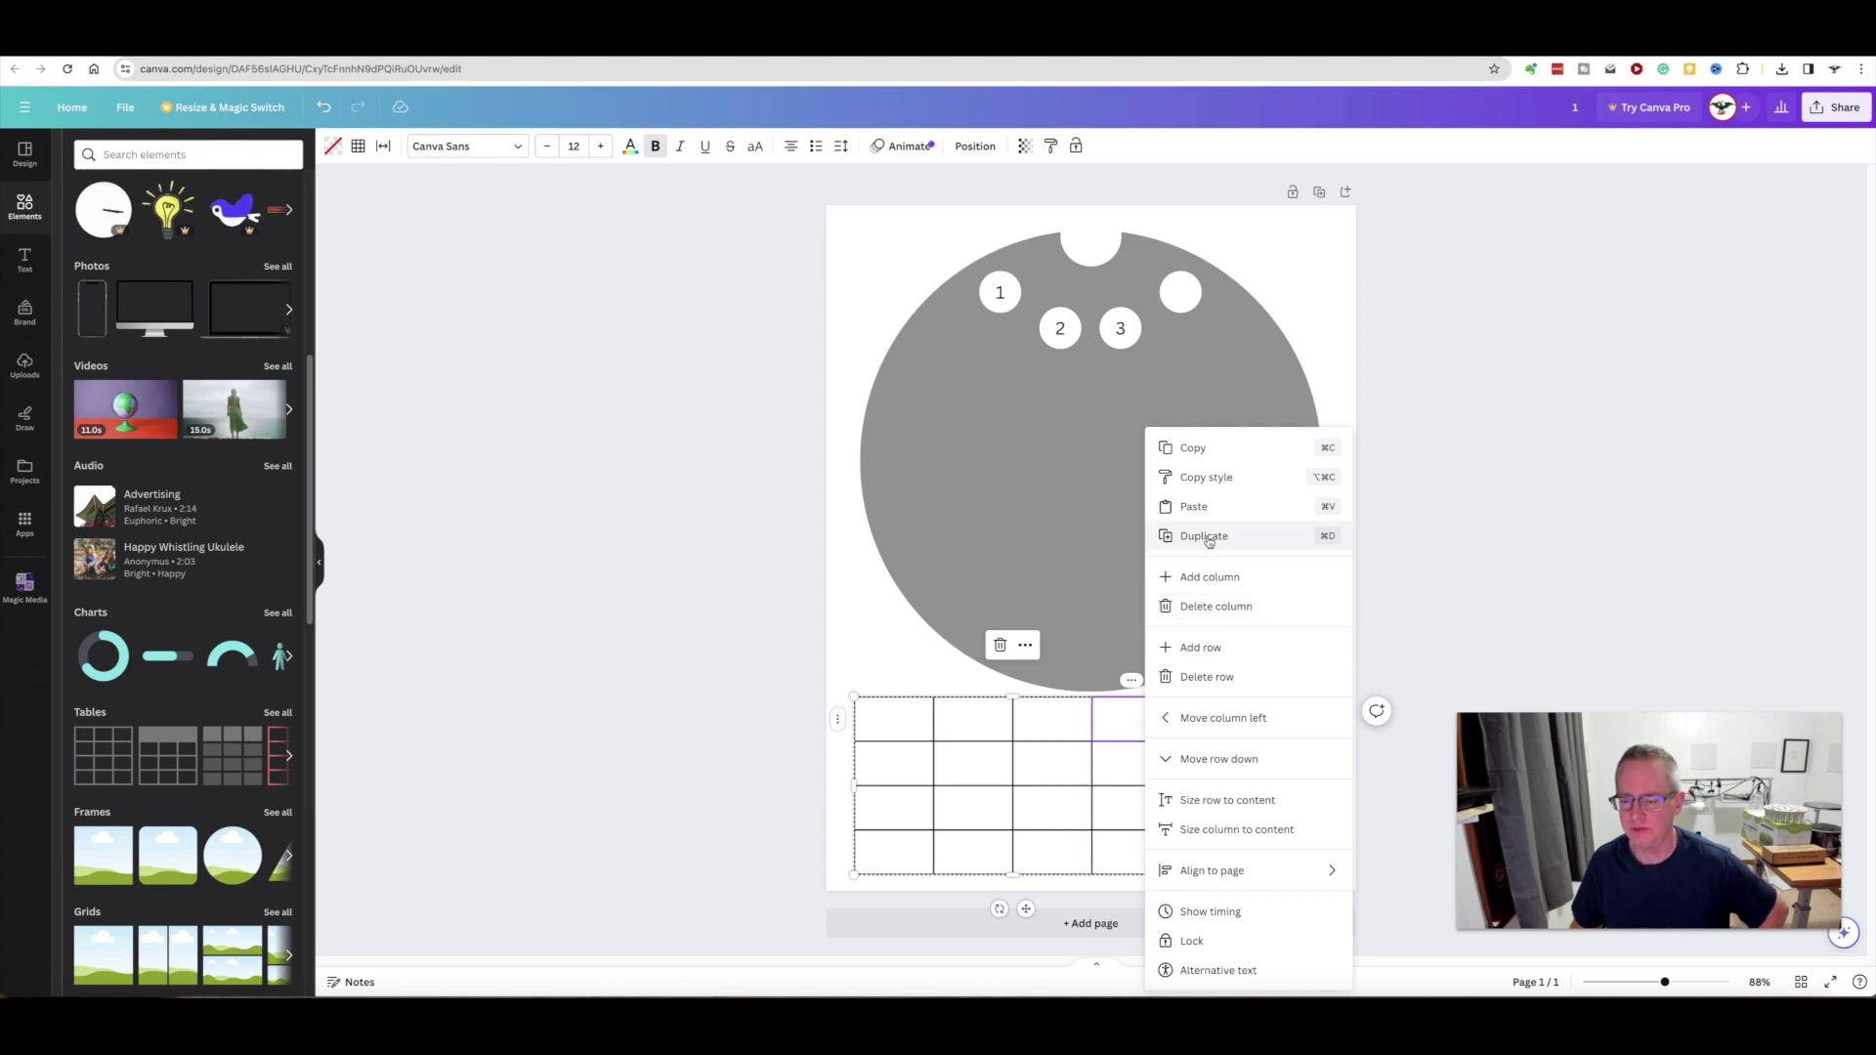
{"action": "left_click", "coordinate": [1210, 577]}
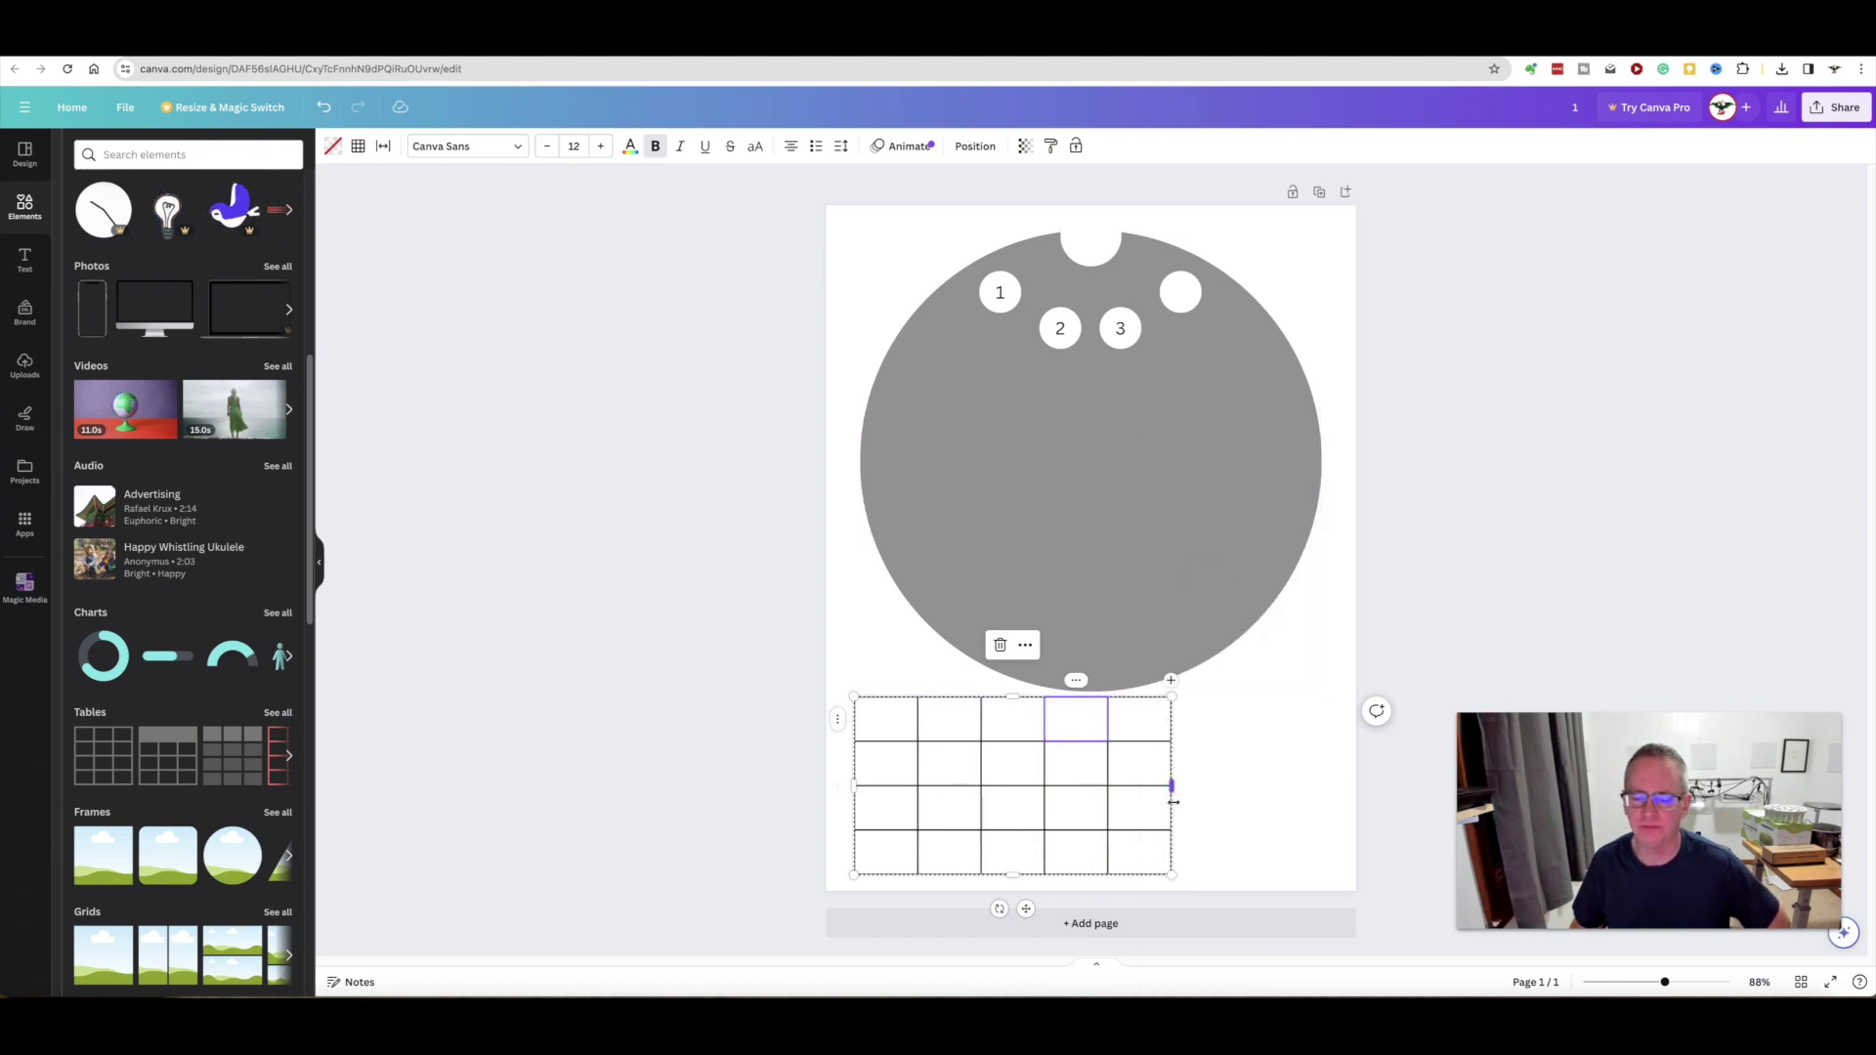
{"action": "right_click", "coordinate": [1146, 766]}
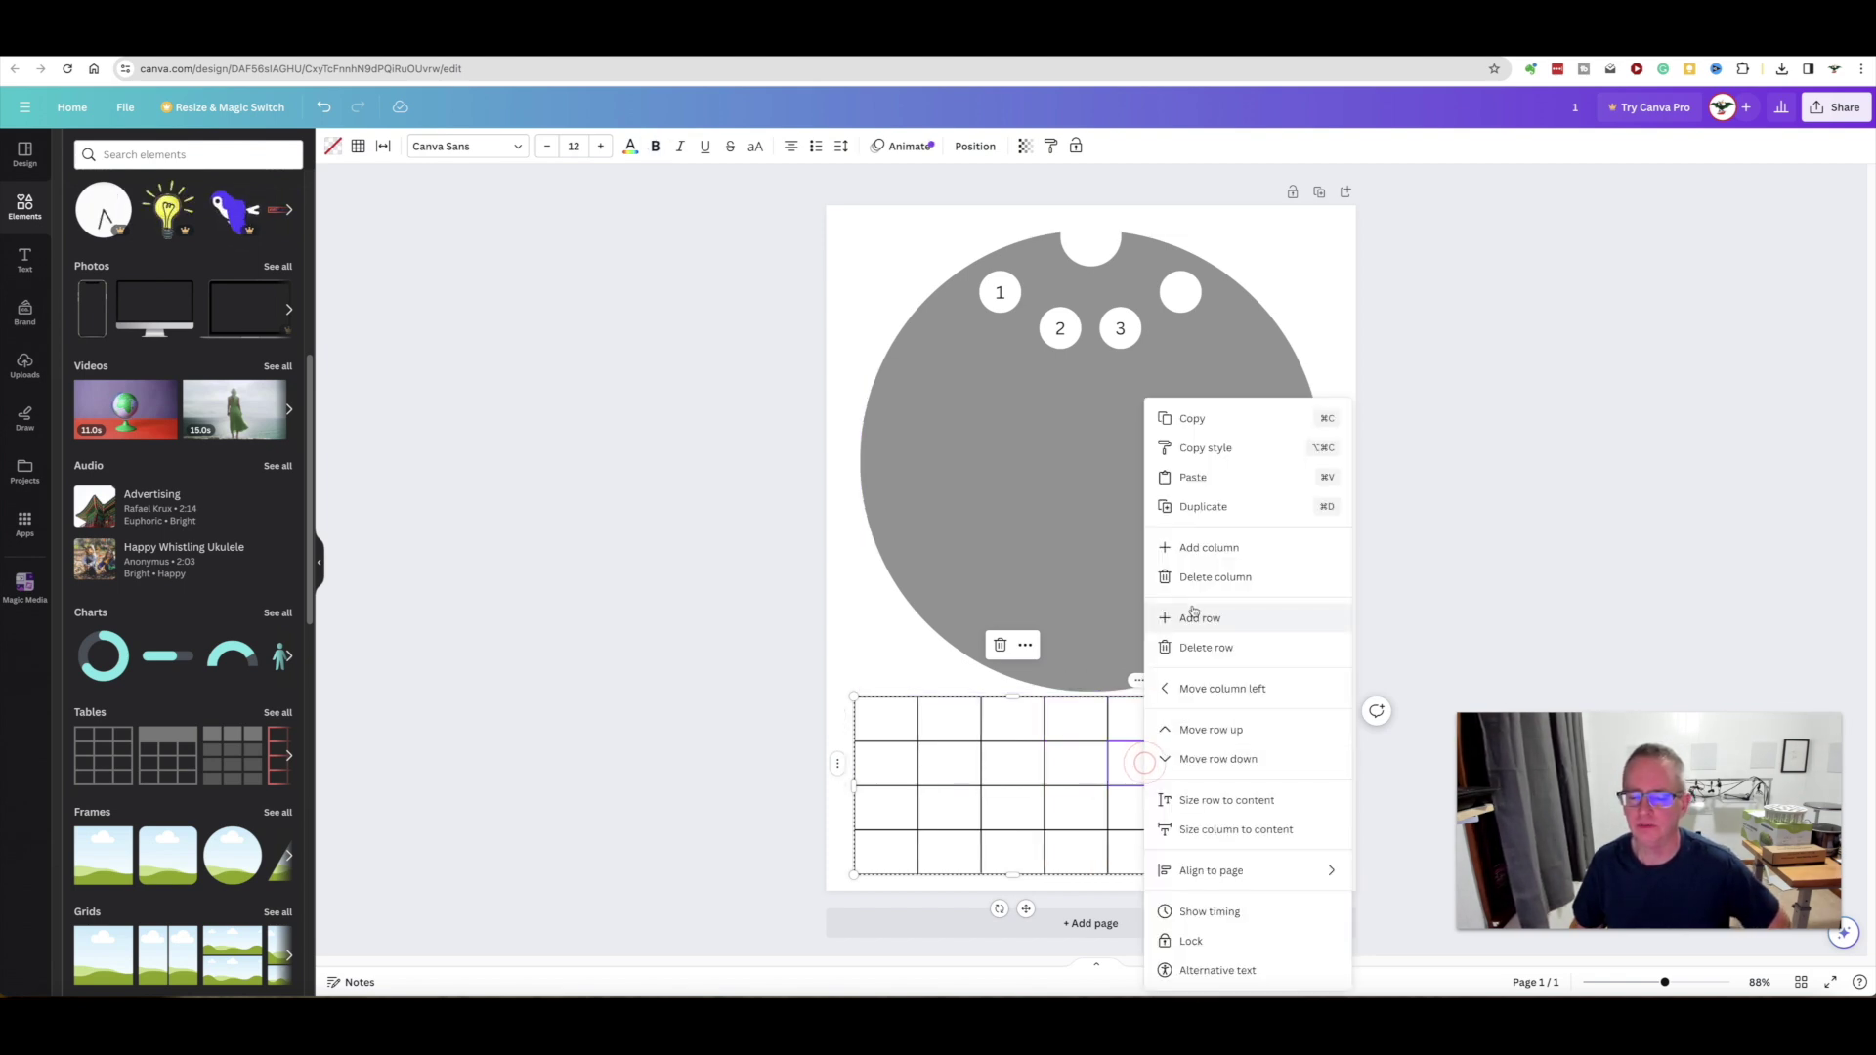
{"action": "left_click", "coordinate": [1193, 616]}
{"action": "left_click_drag", "start_coordinate": [1173, 919], "coordinate": [1173, 874]}
{"action": "left_click_drag", "start_coordinate": [1173, 787], "coordinate": [1338, 790]}
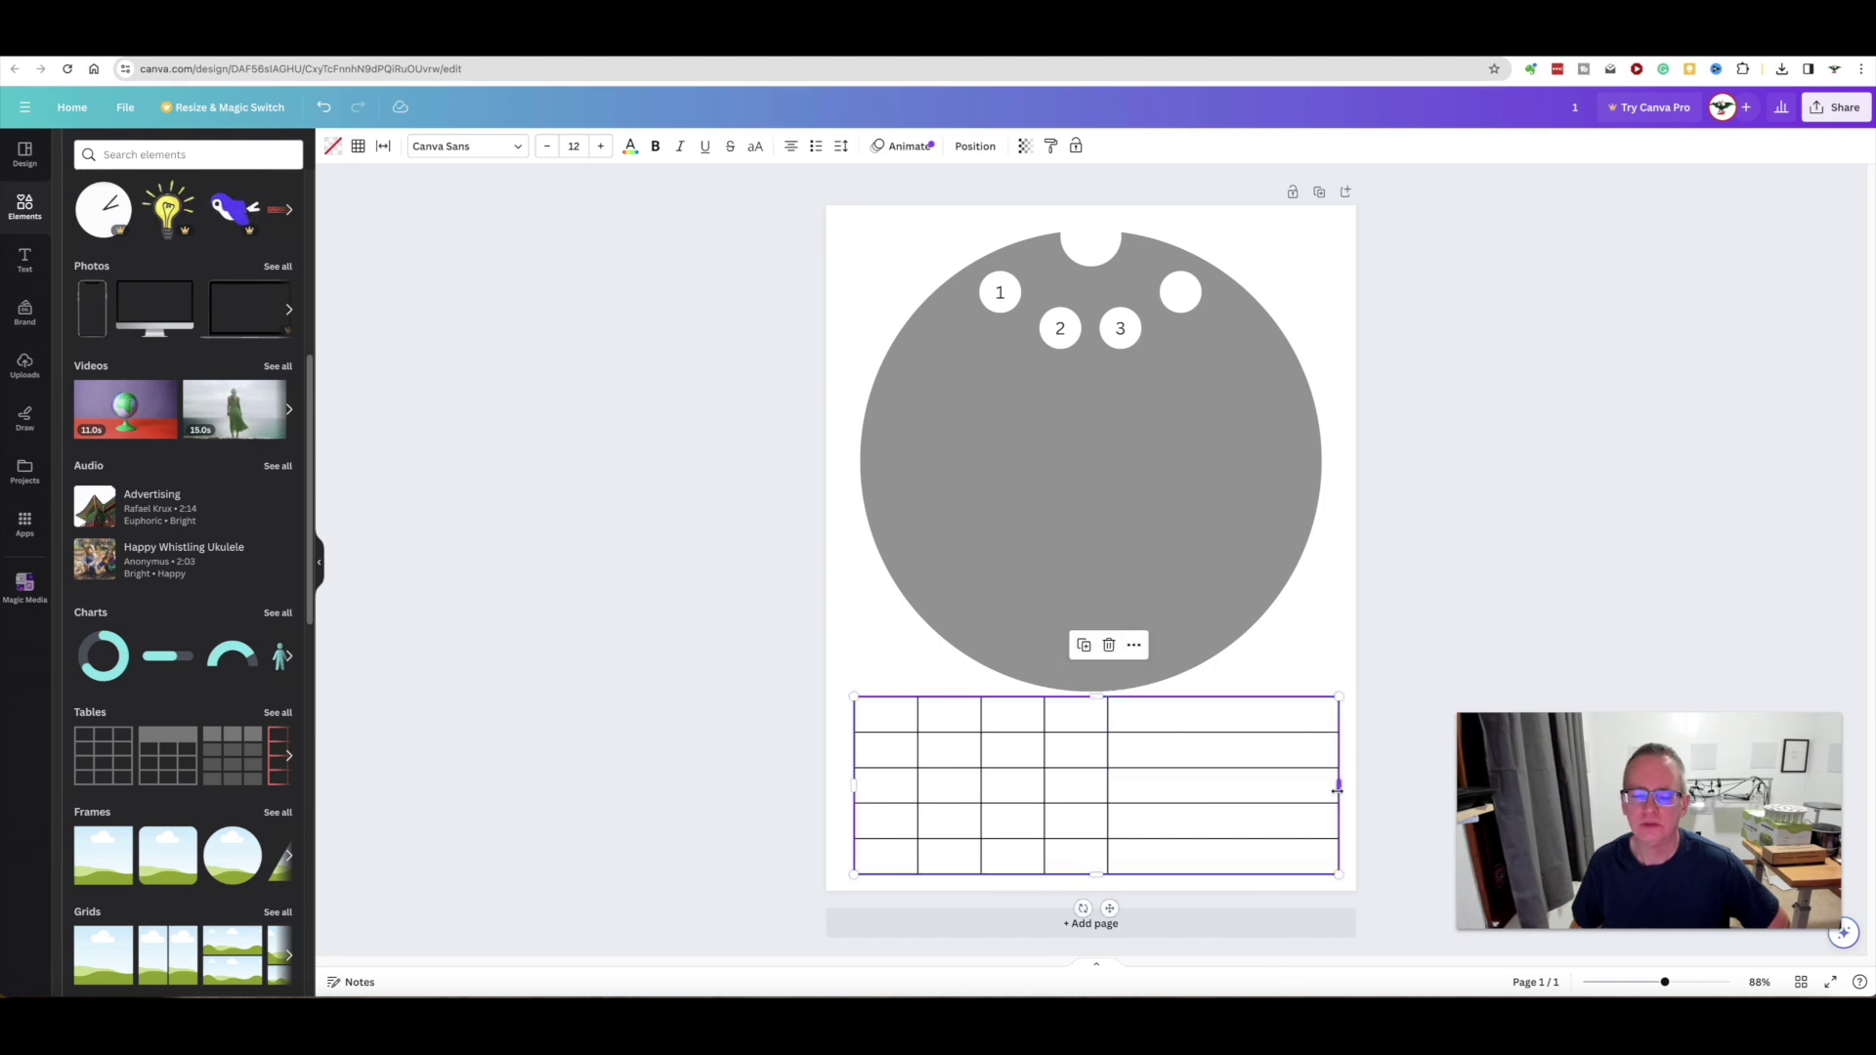
Step: Size all five columns equally and shorten the table from its top edge
{"action": "right_click", "coordinate": [1200, 720]}
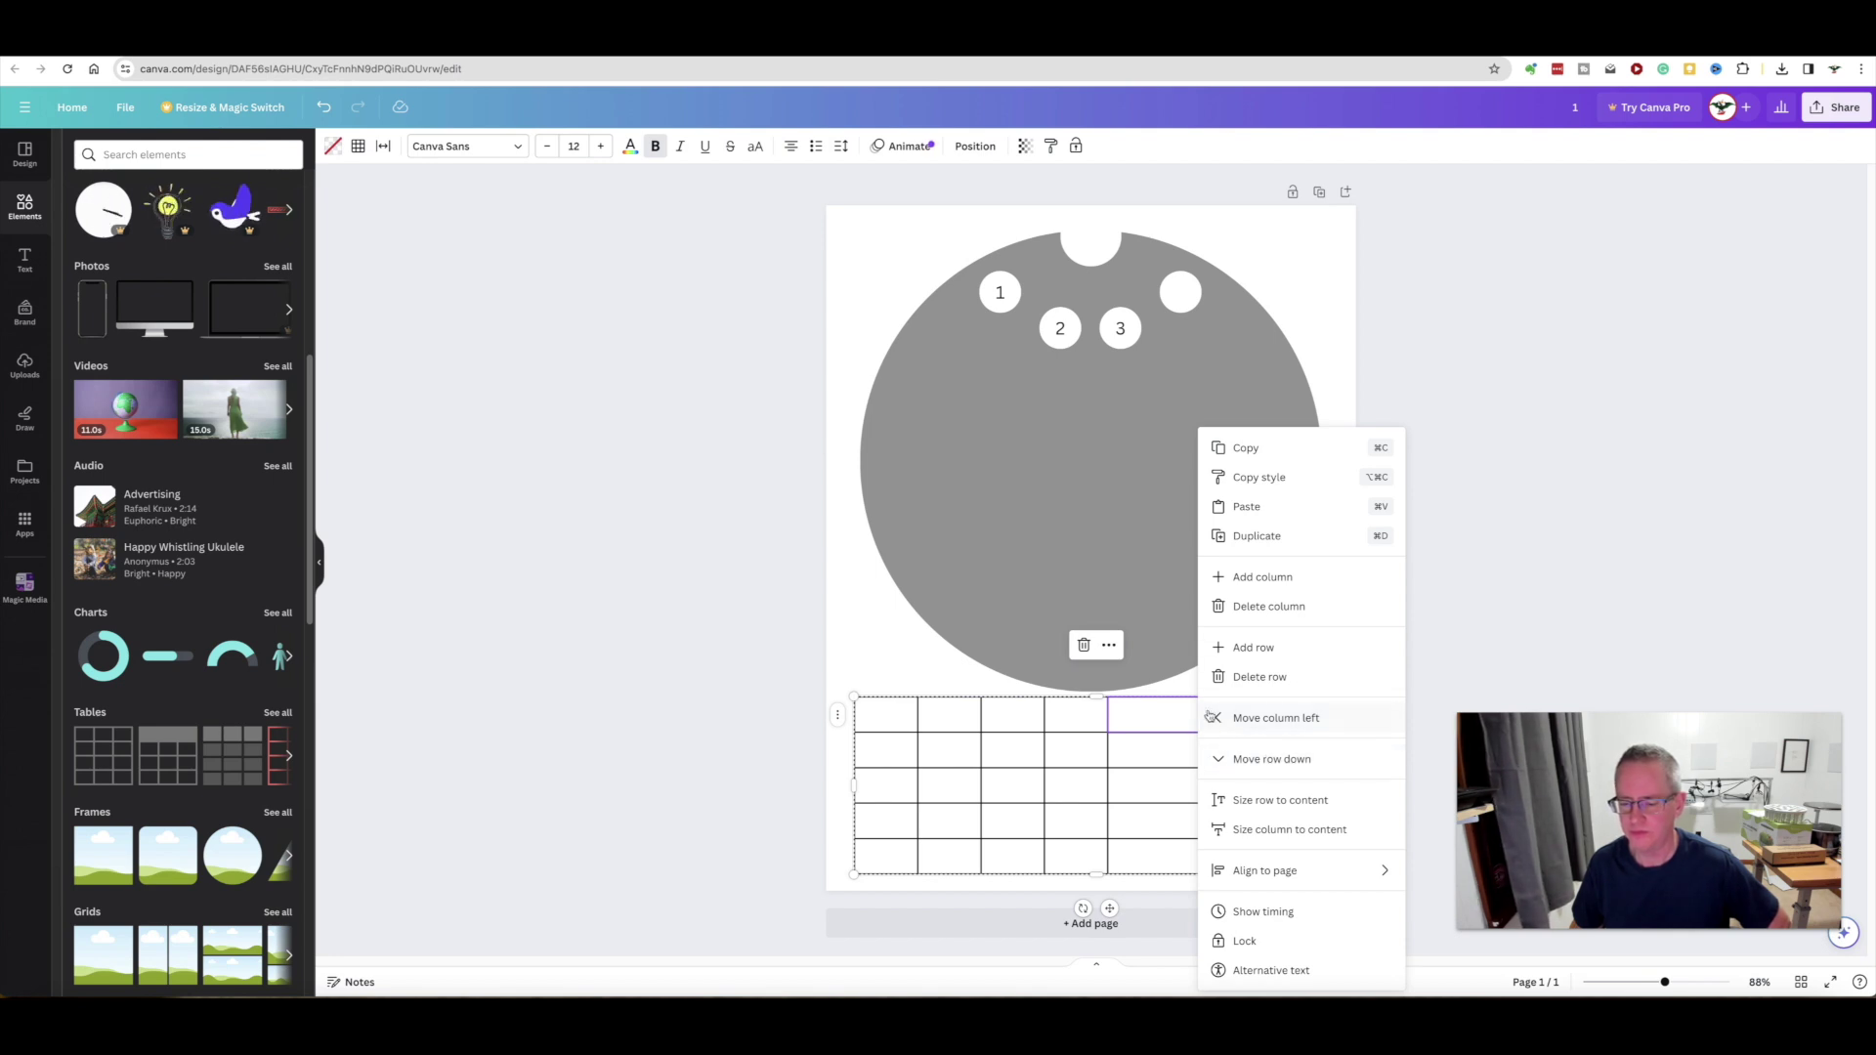
{"action": "key", "text": "Escape"}
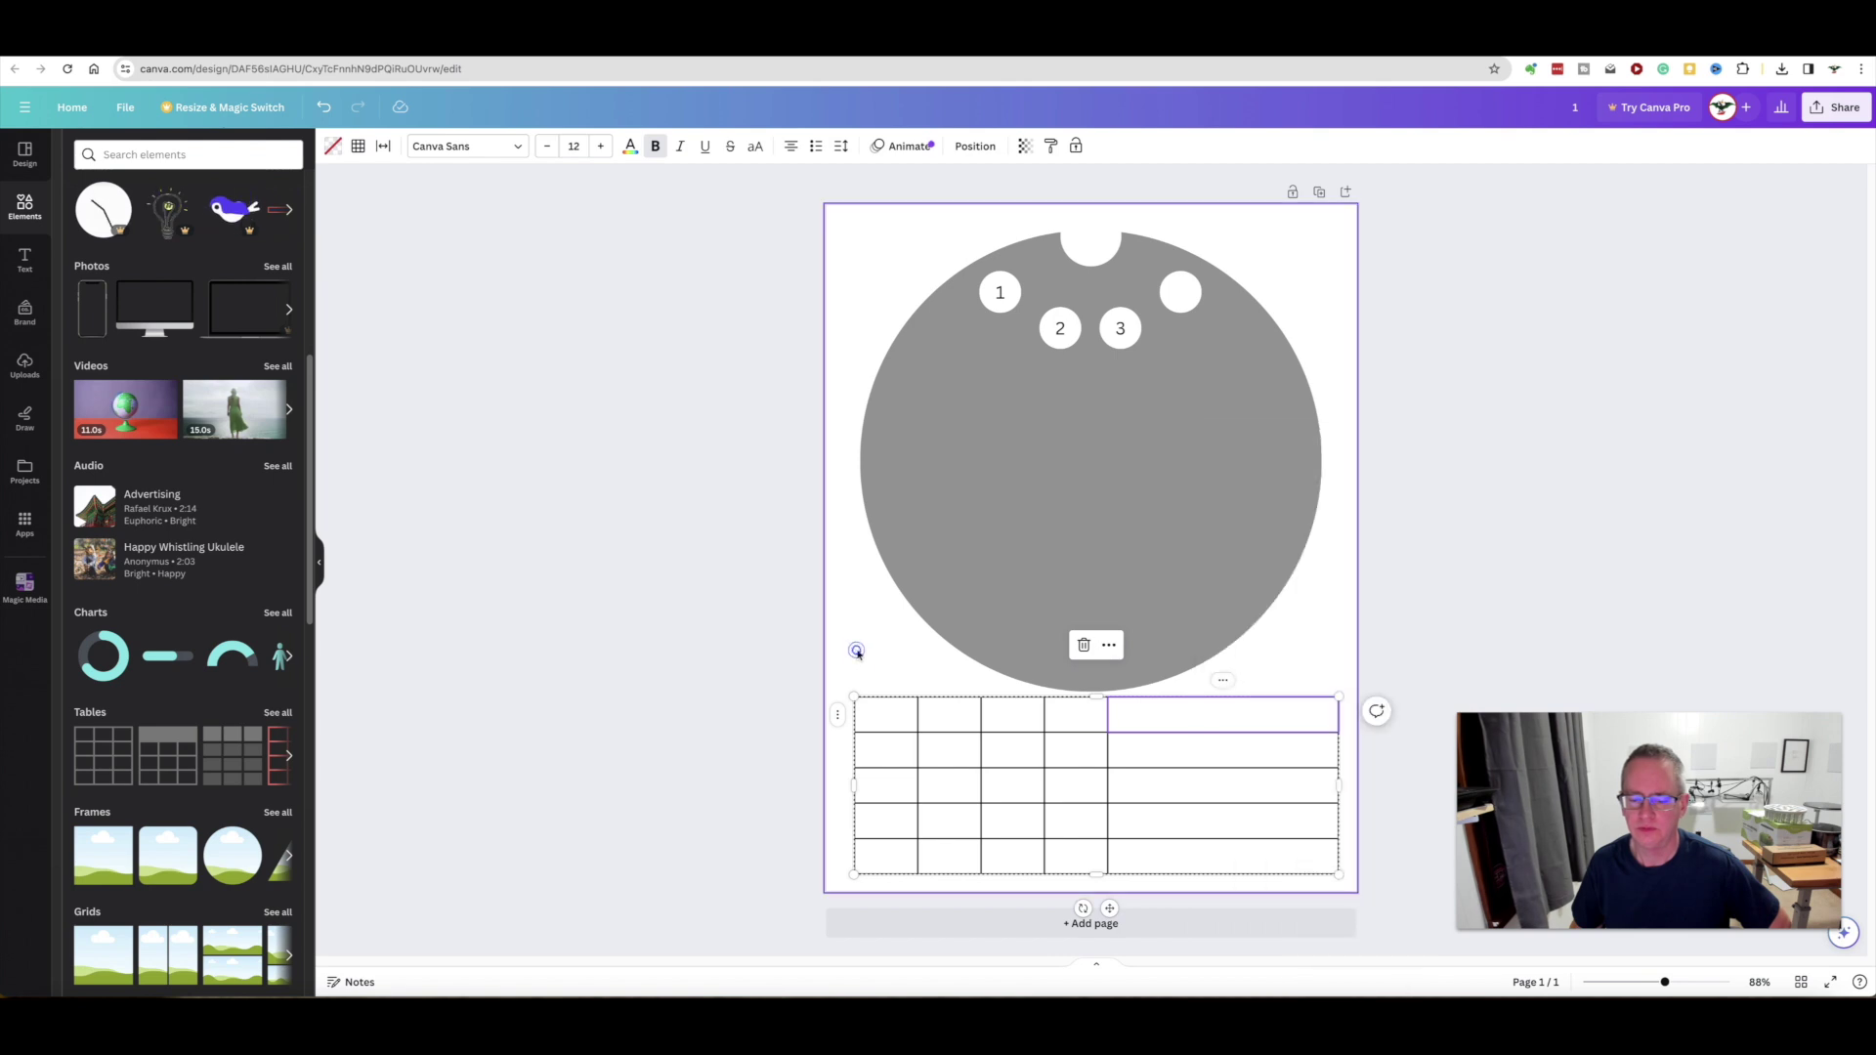
{"action": "right_click", "coordinate": [838, 715]}
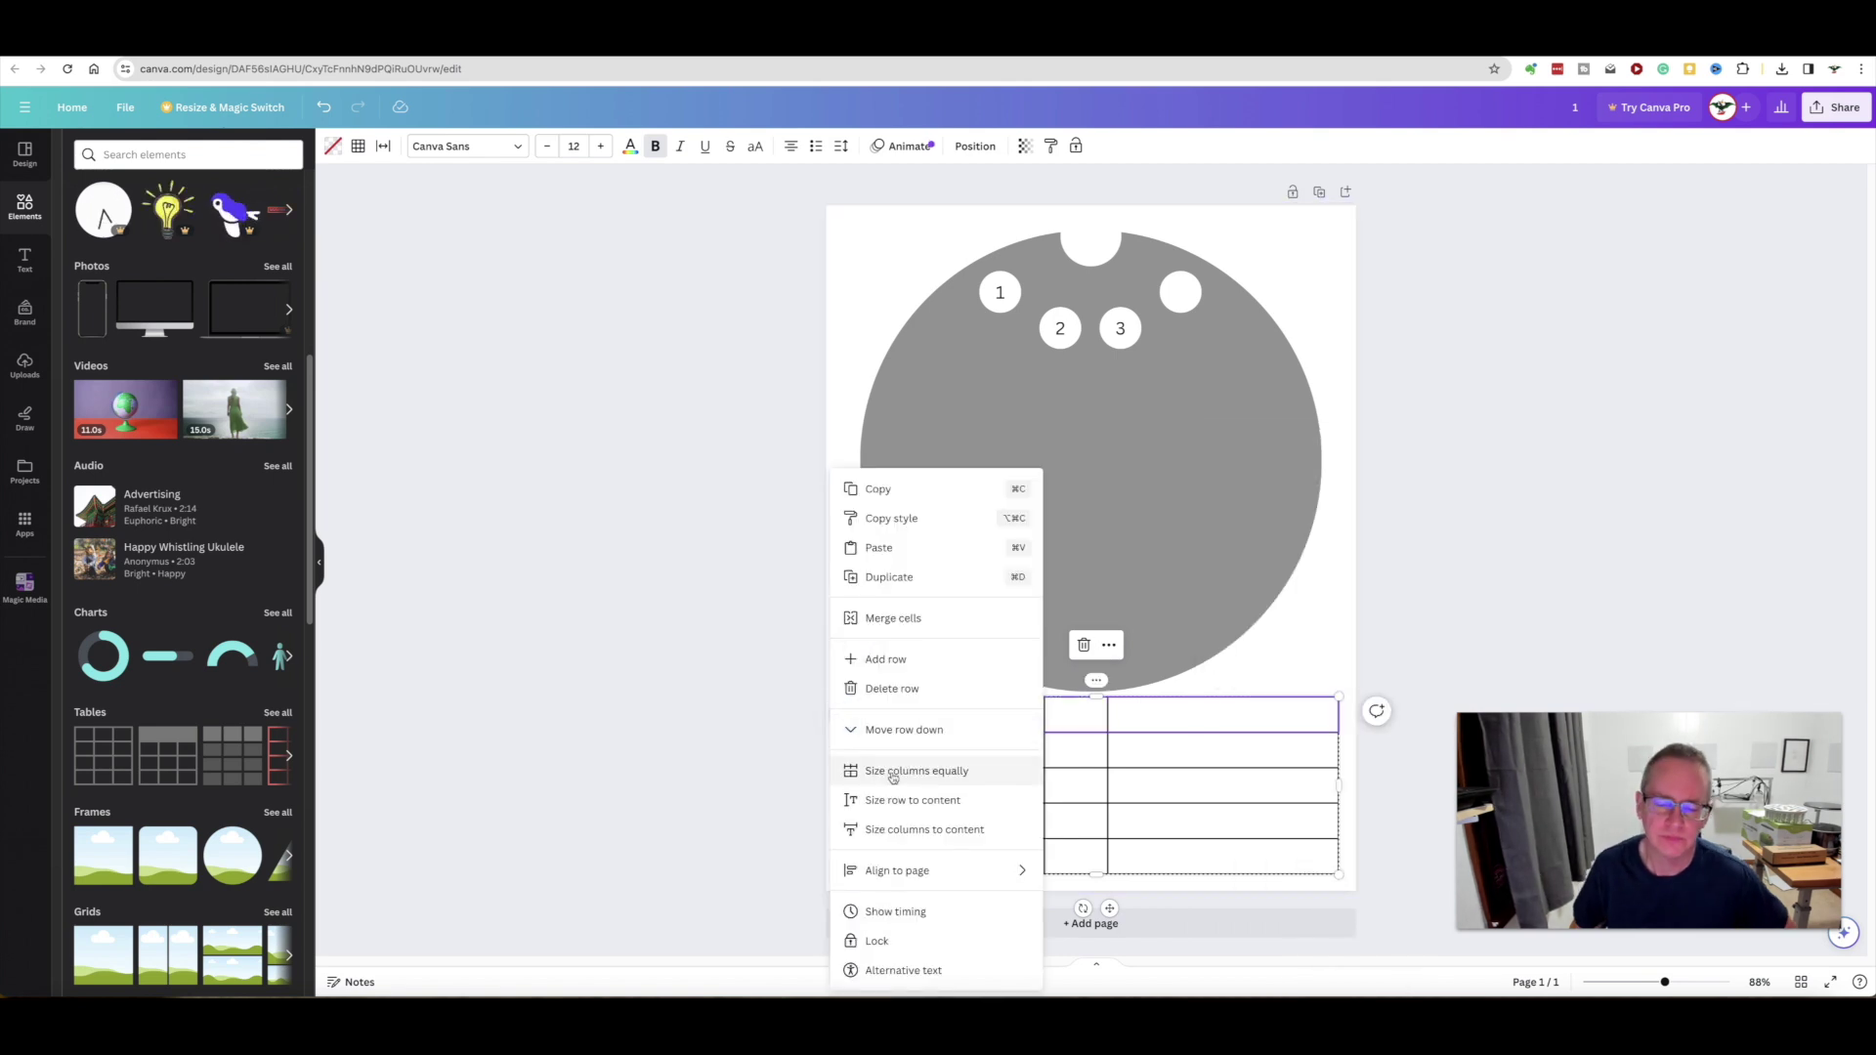
{"action": "left_click", "coordinate": [950, 772]}
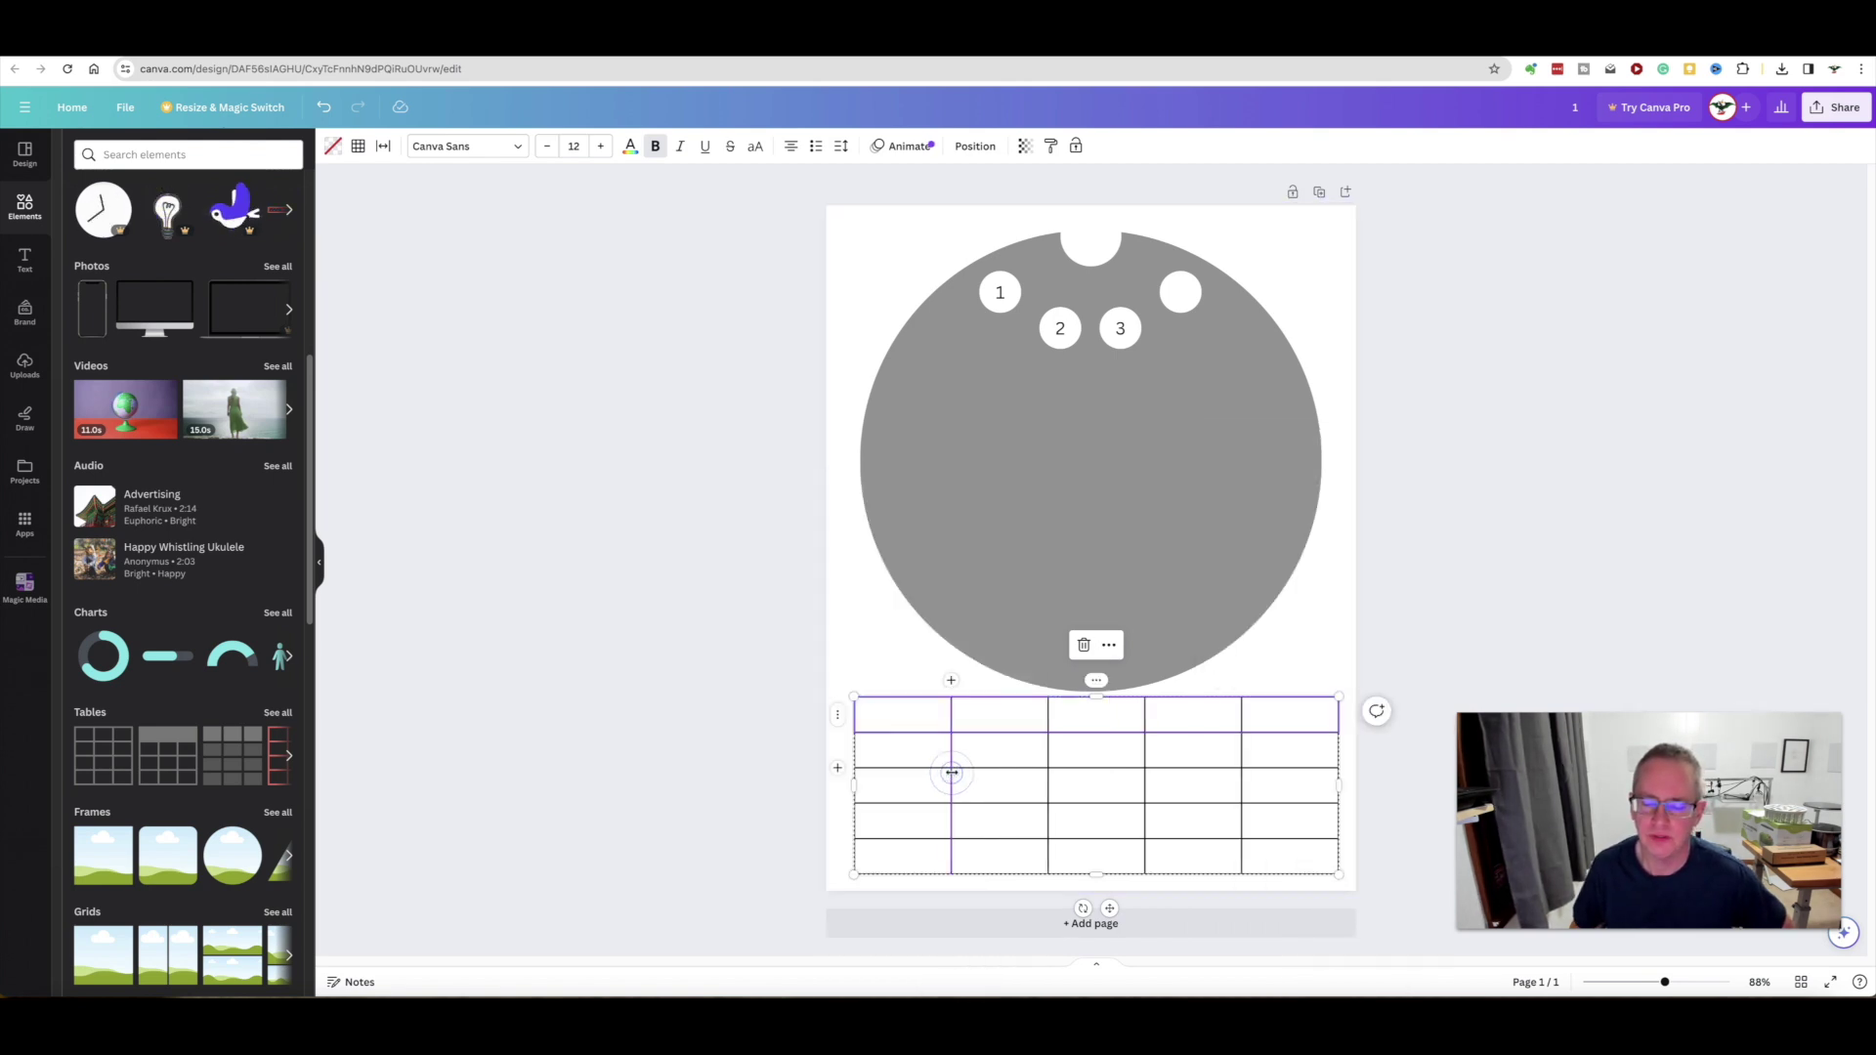
{"action": "left_click", "coordinate": [839, 720]}
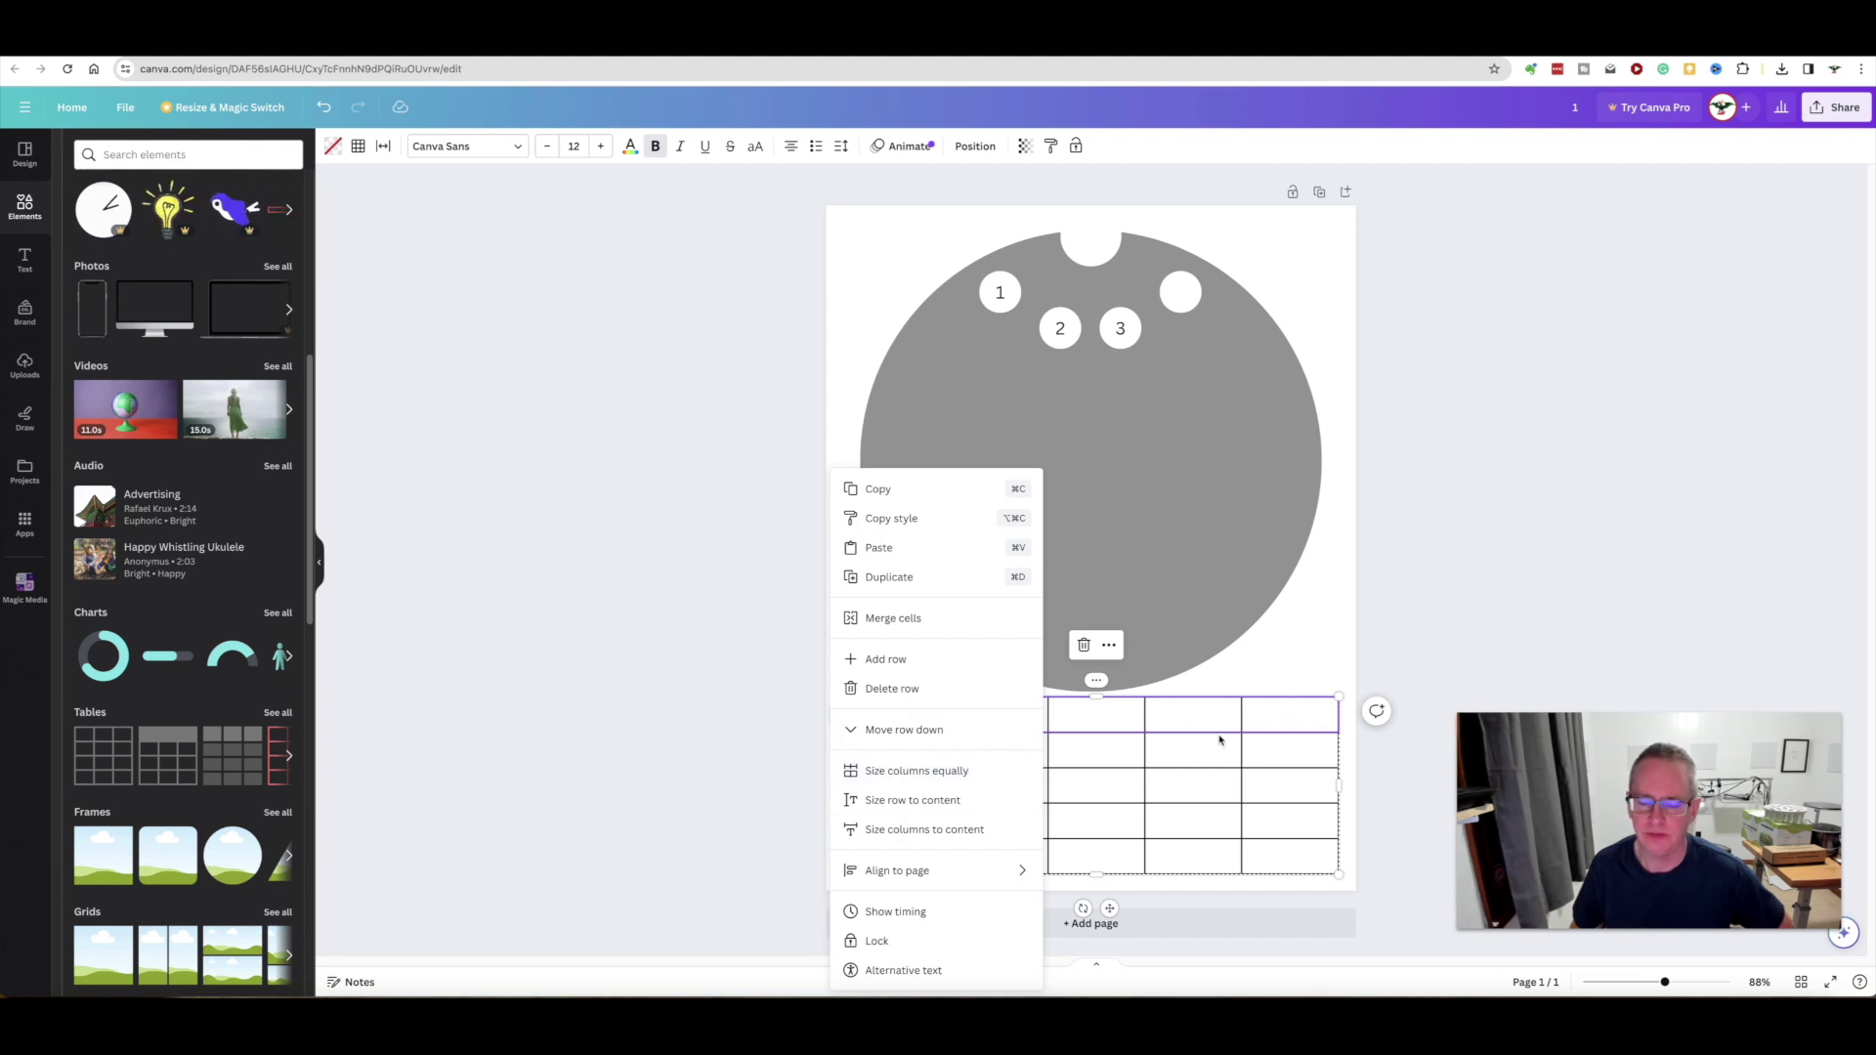
{"action": "left_click", "coordinate": [1309, 655]}
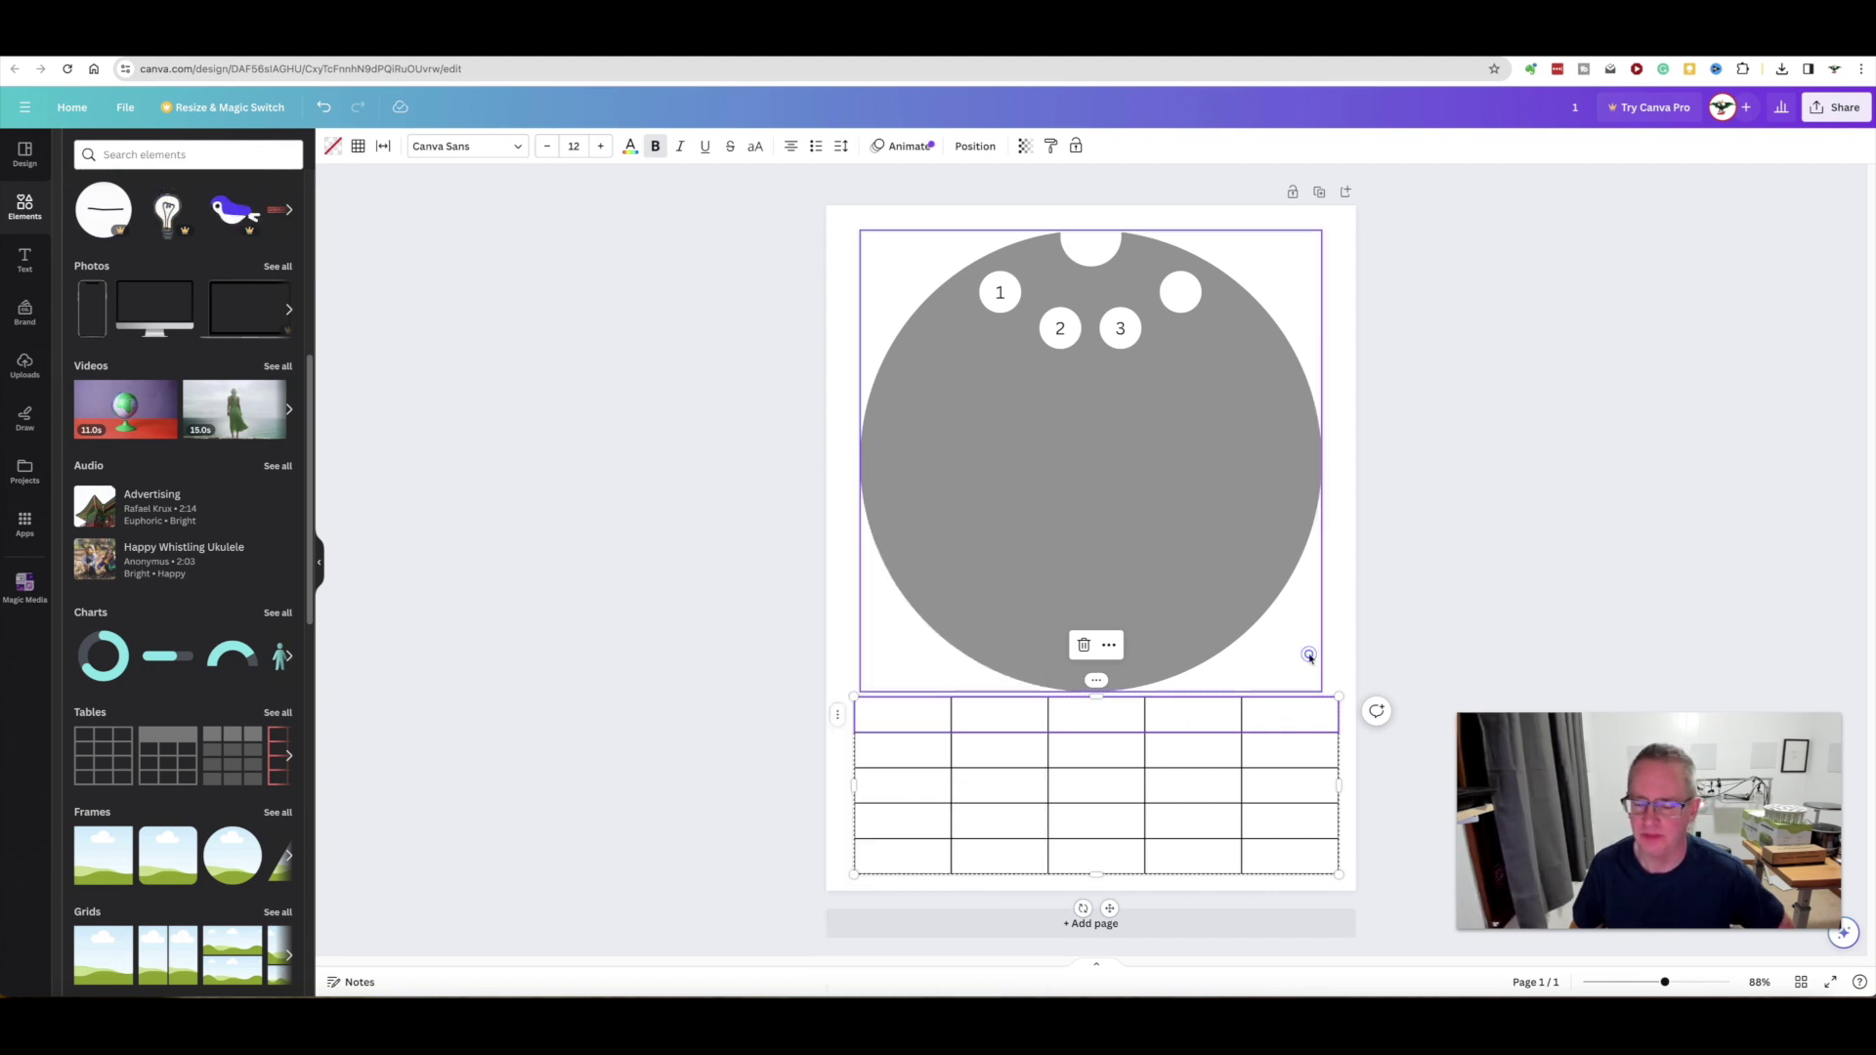
{"action": "left_click", "coordinate": [1098, 680]}
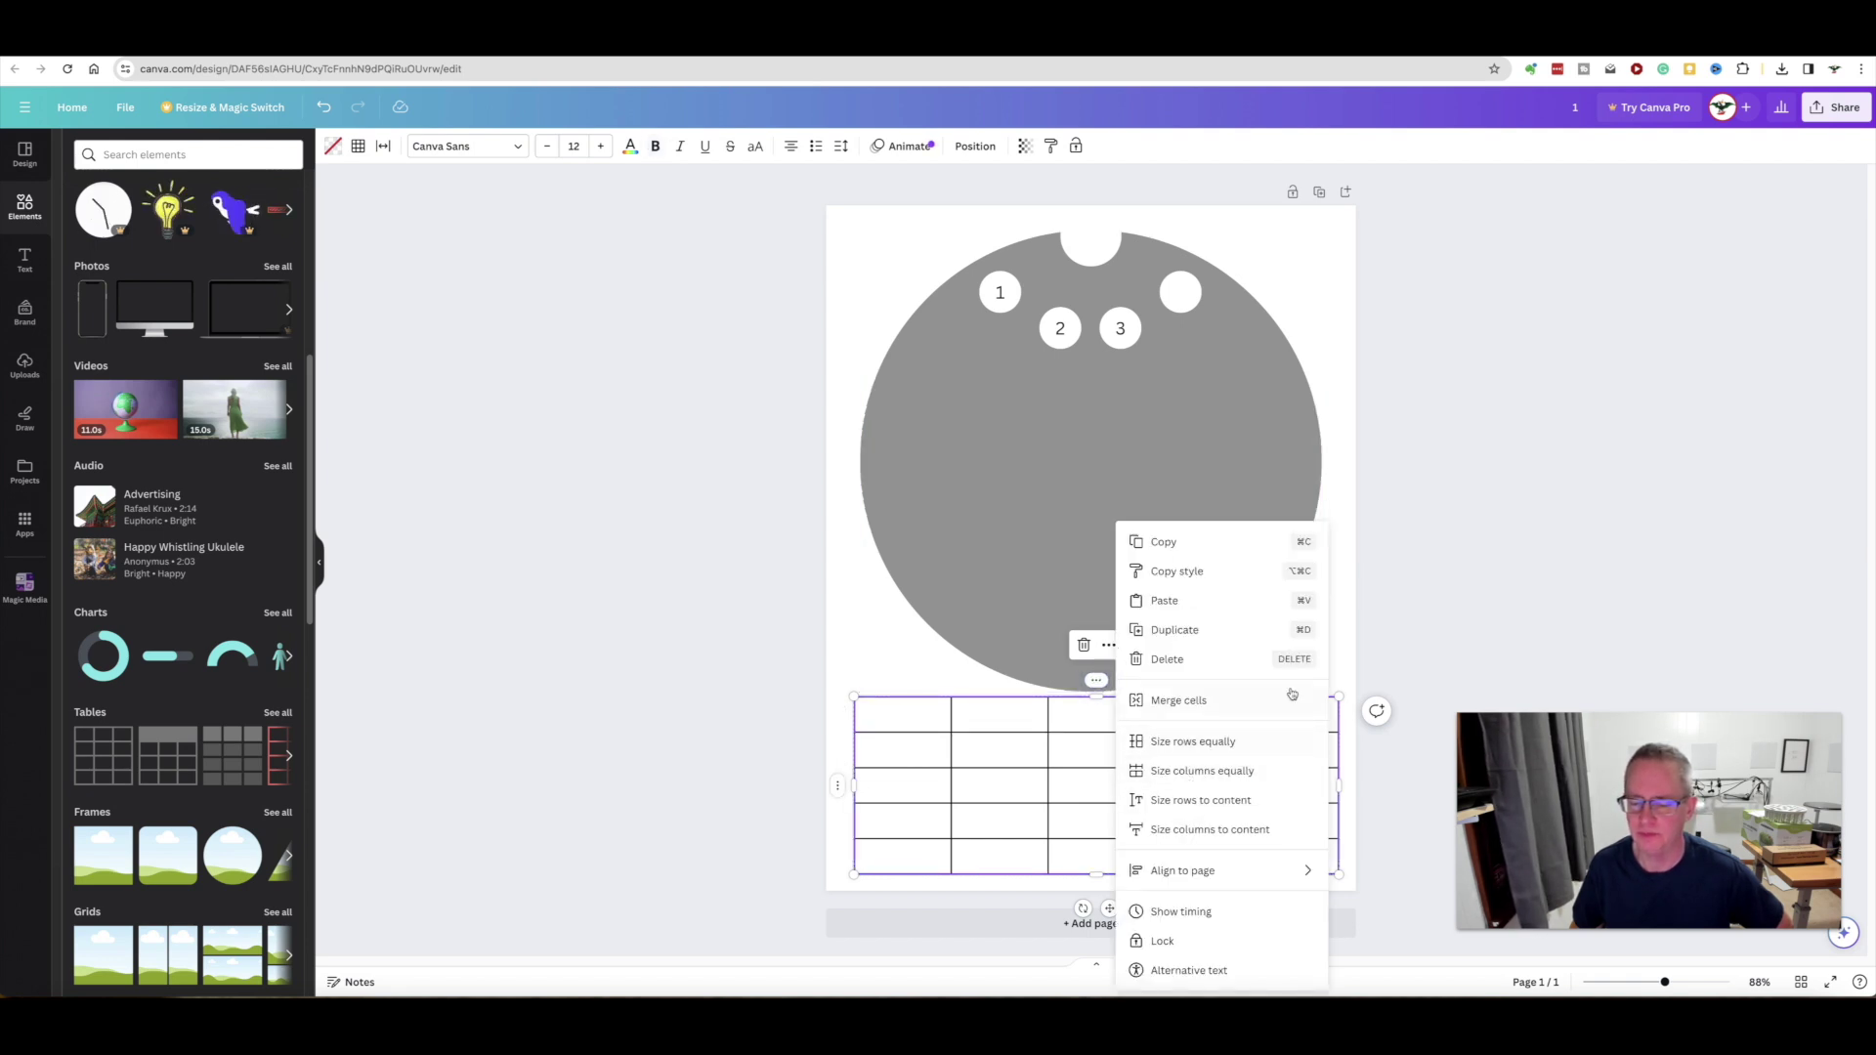
{"action": "left_click", "coordinate": [1339, 661]}
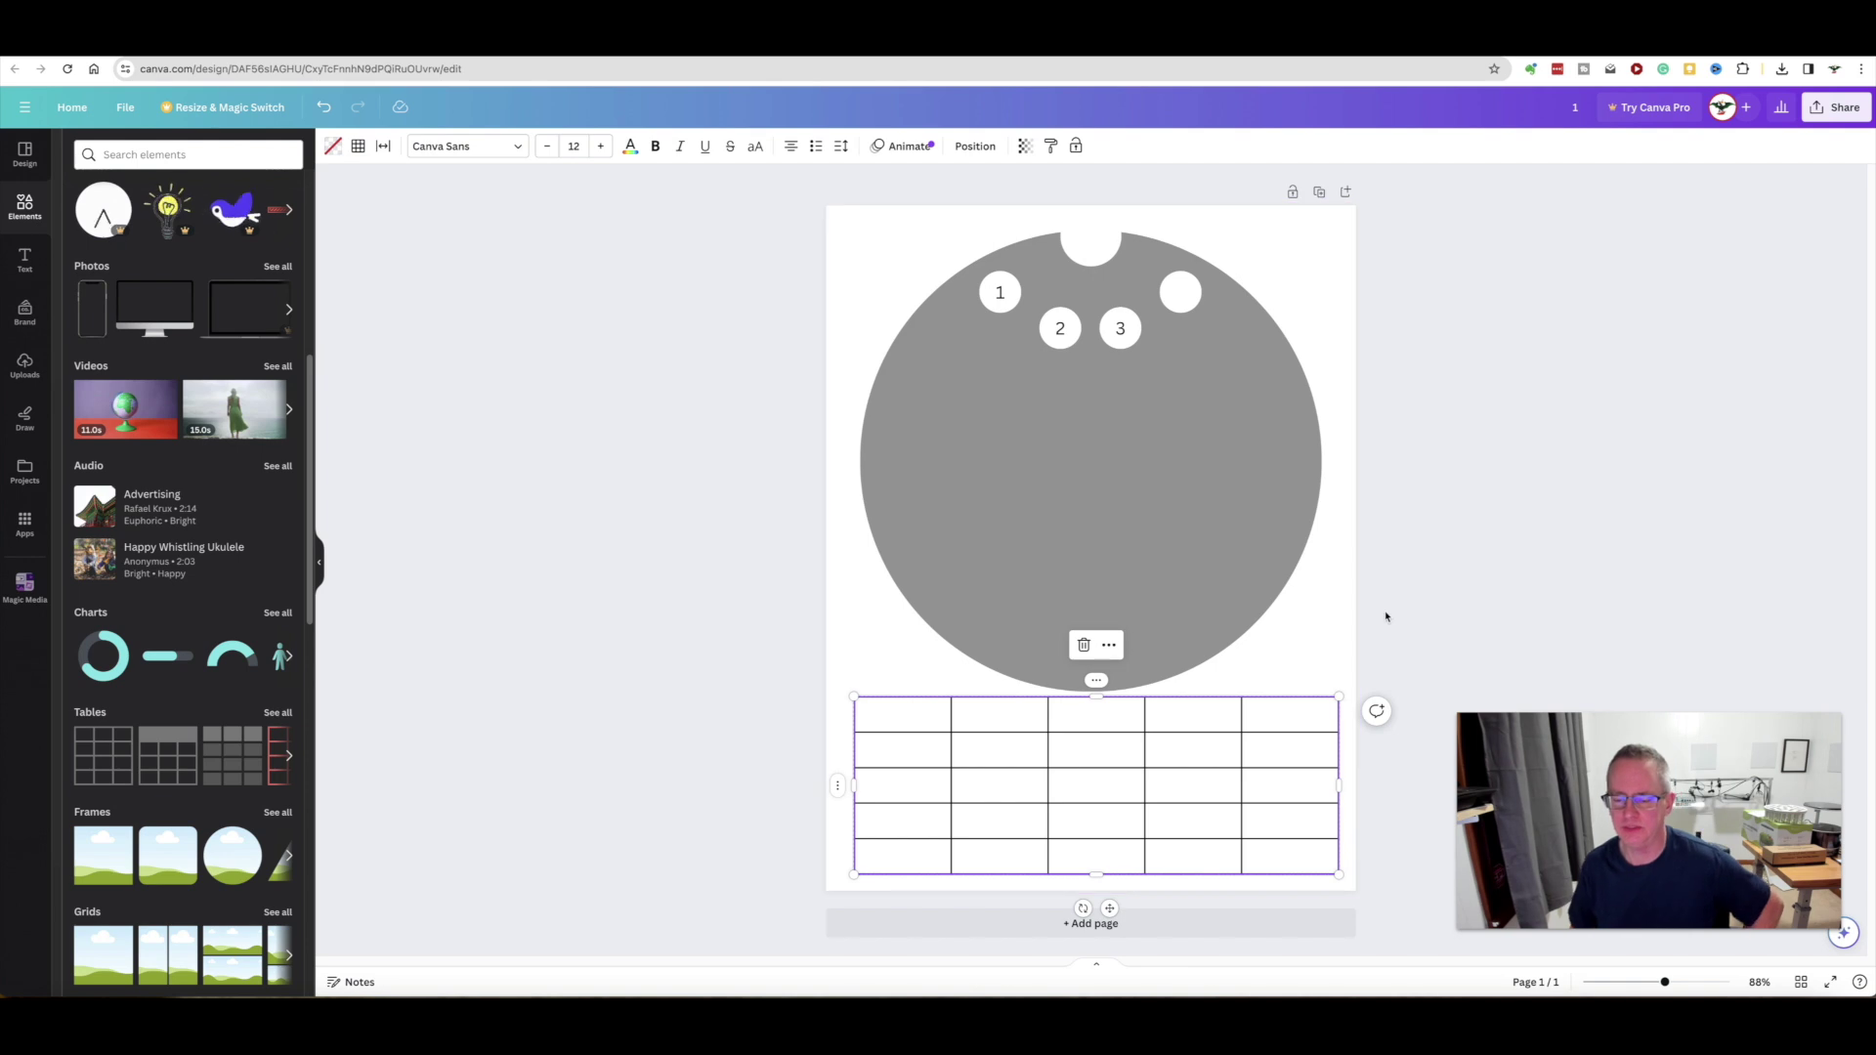
{"action": "left_click_drag", "start_coordinate": [1097, 697], "coordinate": [1097, 705]}
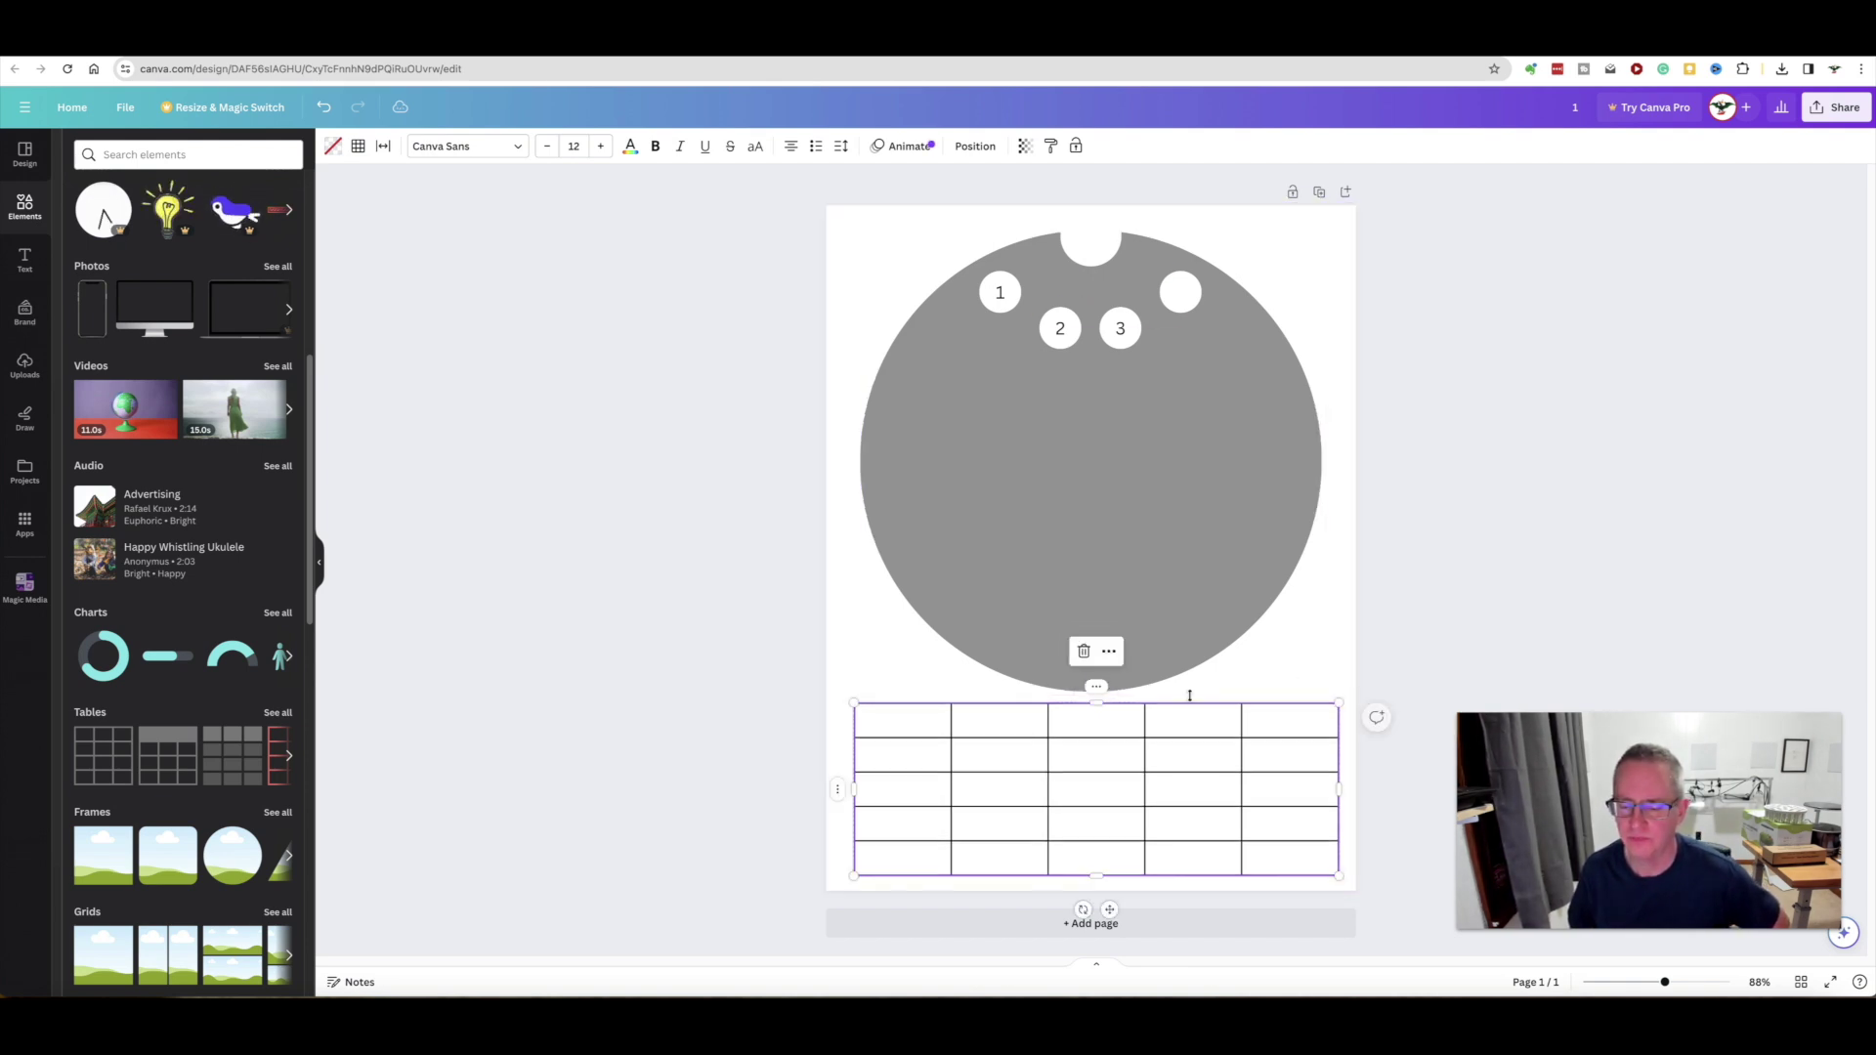
{"action": "left_click", "coordinate": [1350, 684]}
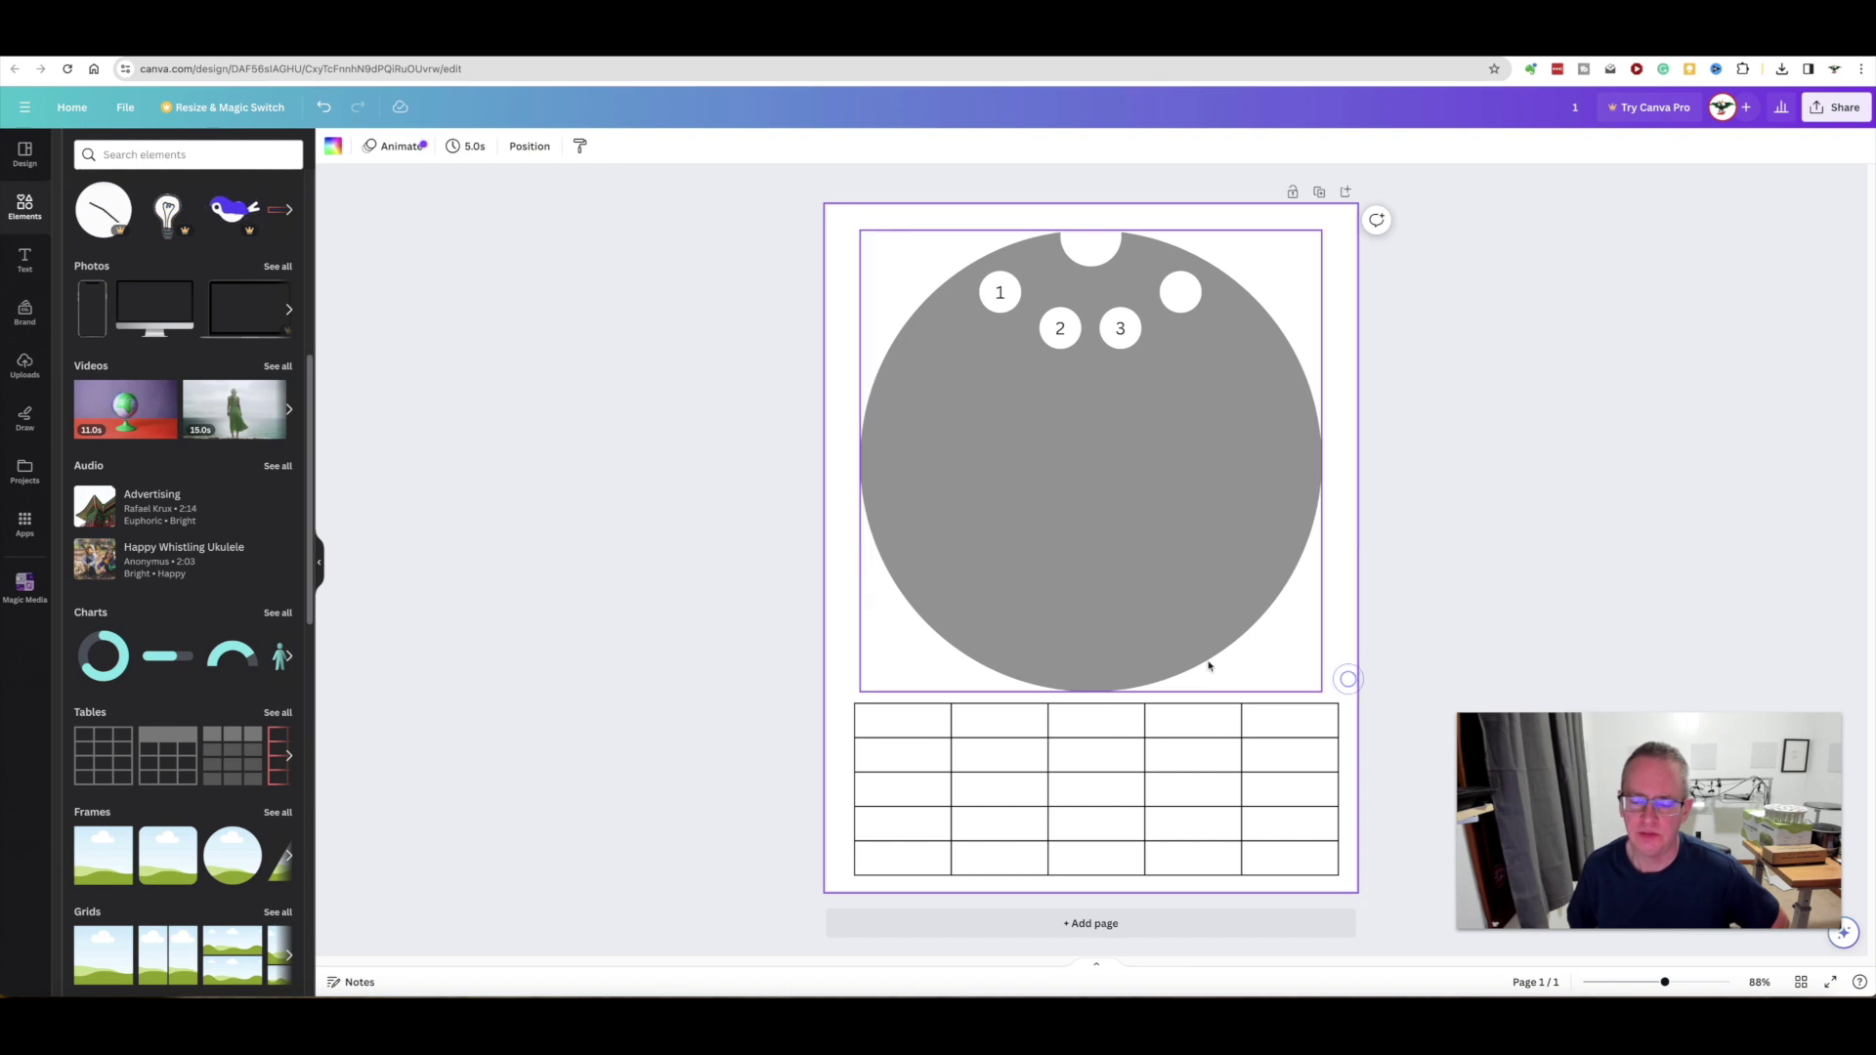
Step: Enter 1 and 2 in the first column's top two cells, left-aligning each number
{"action": "left_click", "coordinate": [882, 724]}
{"action": "left_click", "coordinate": [905, 725]}
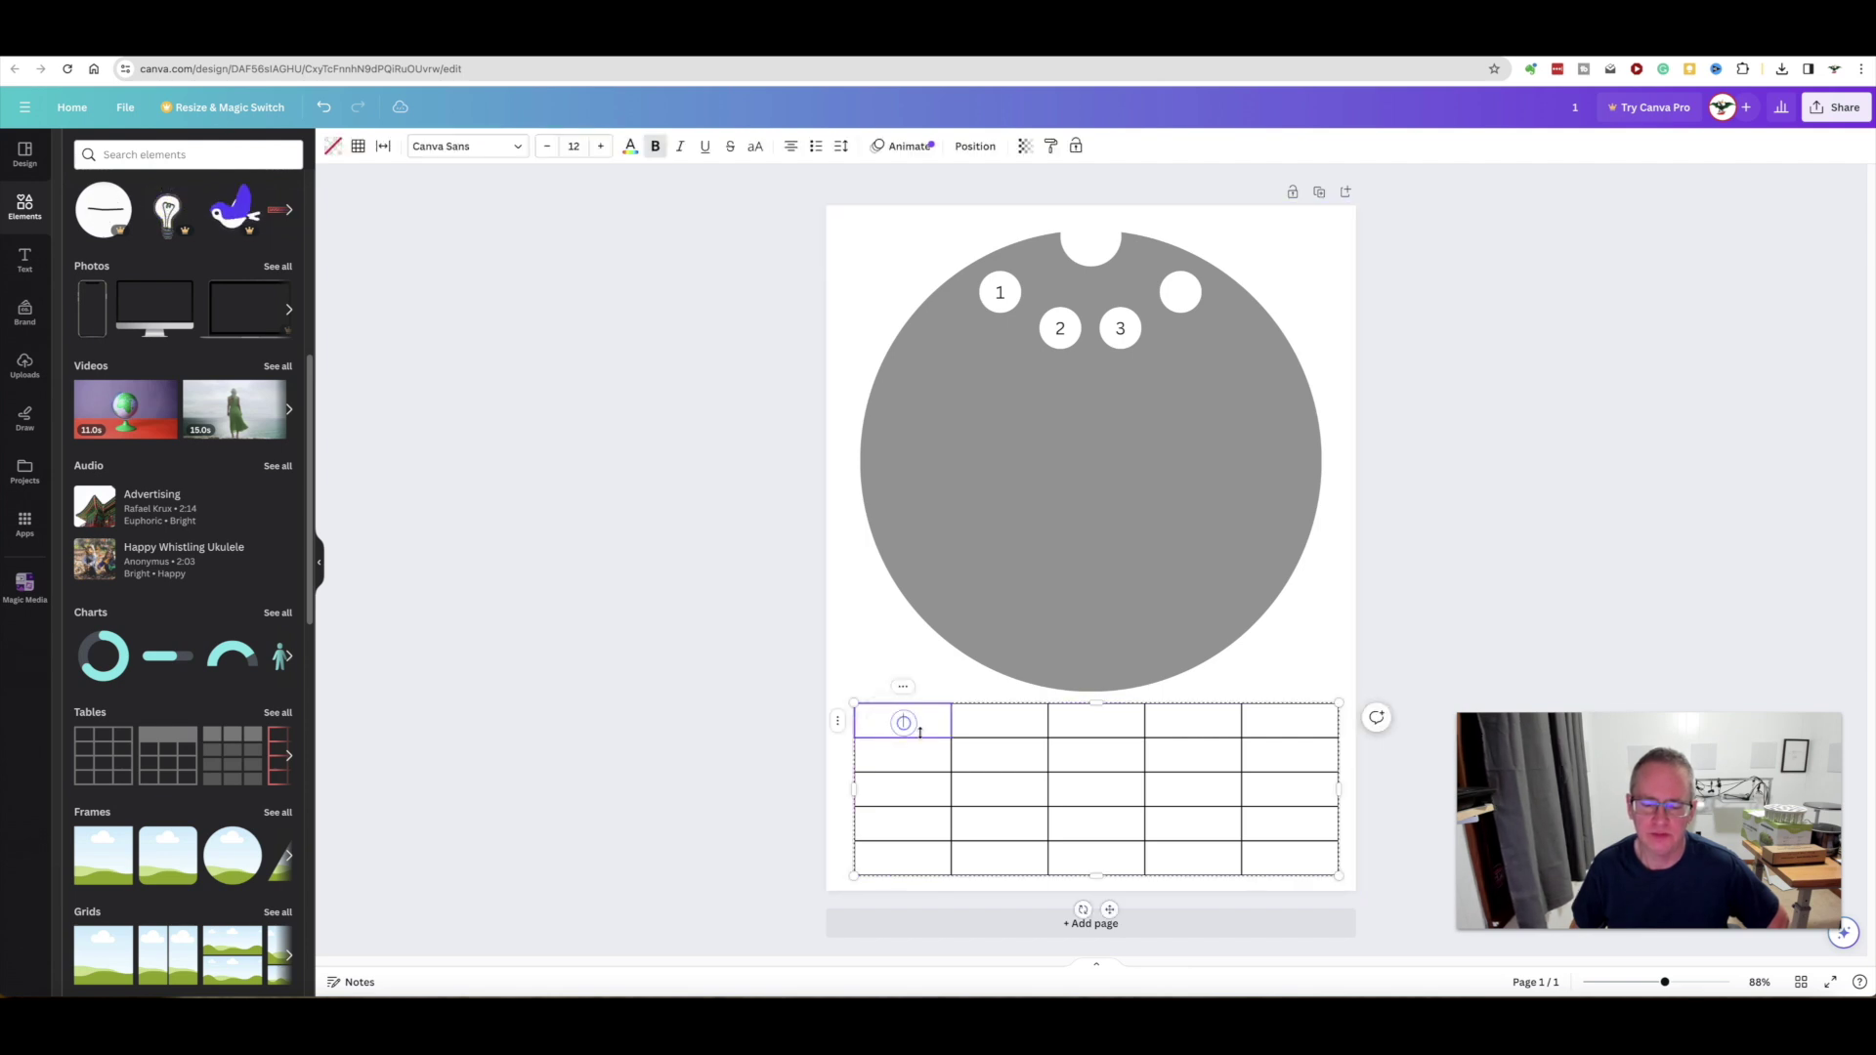
{"action": "type", "text": "1"}
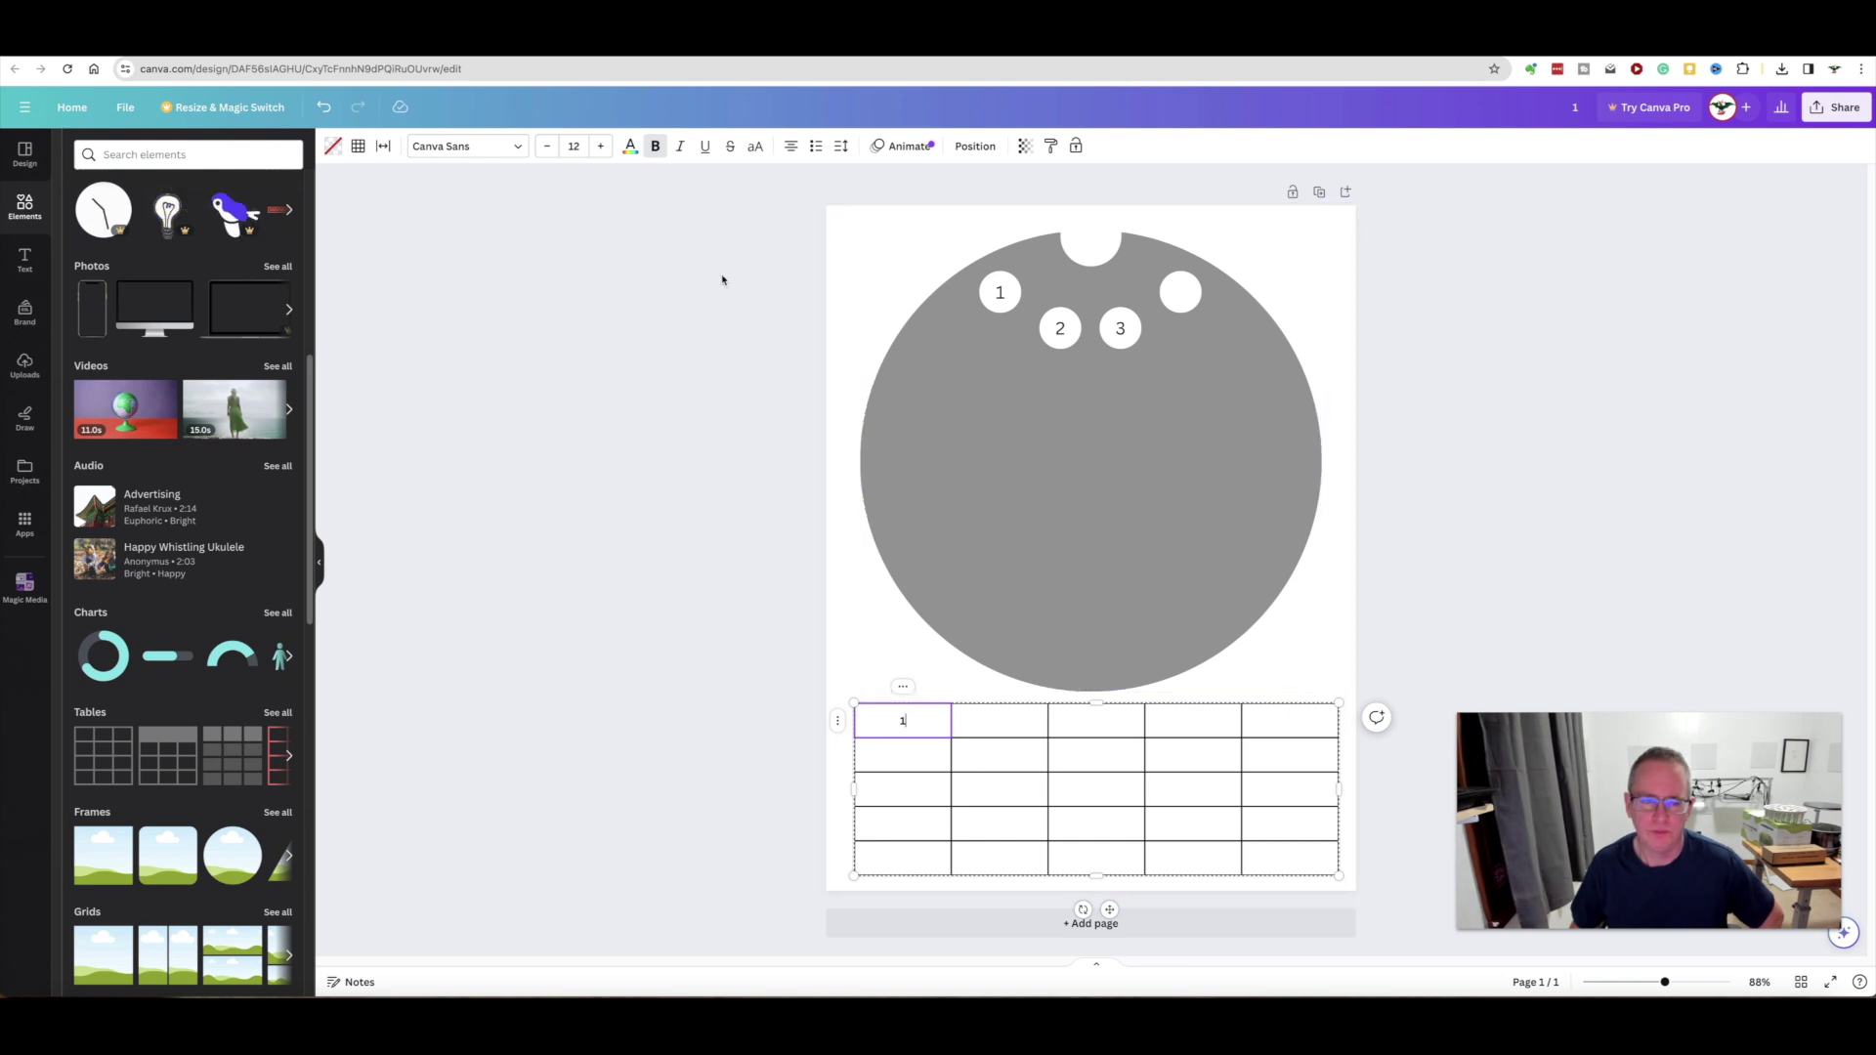
{"action": "left_click", "coordinate": [790, 146]}
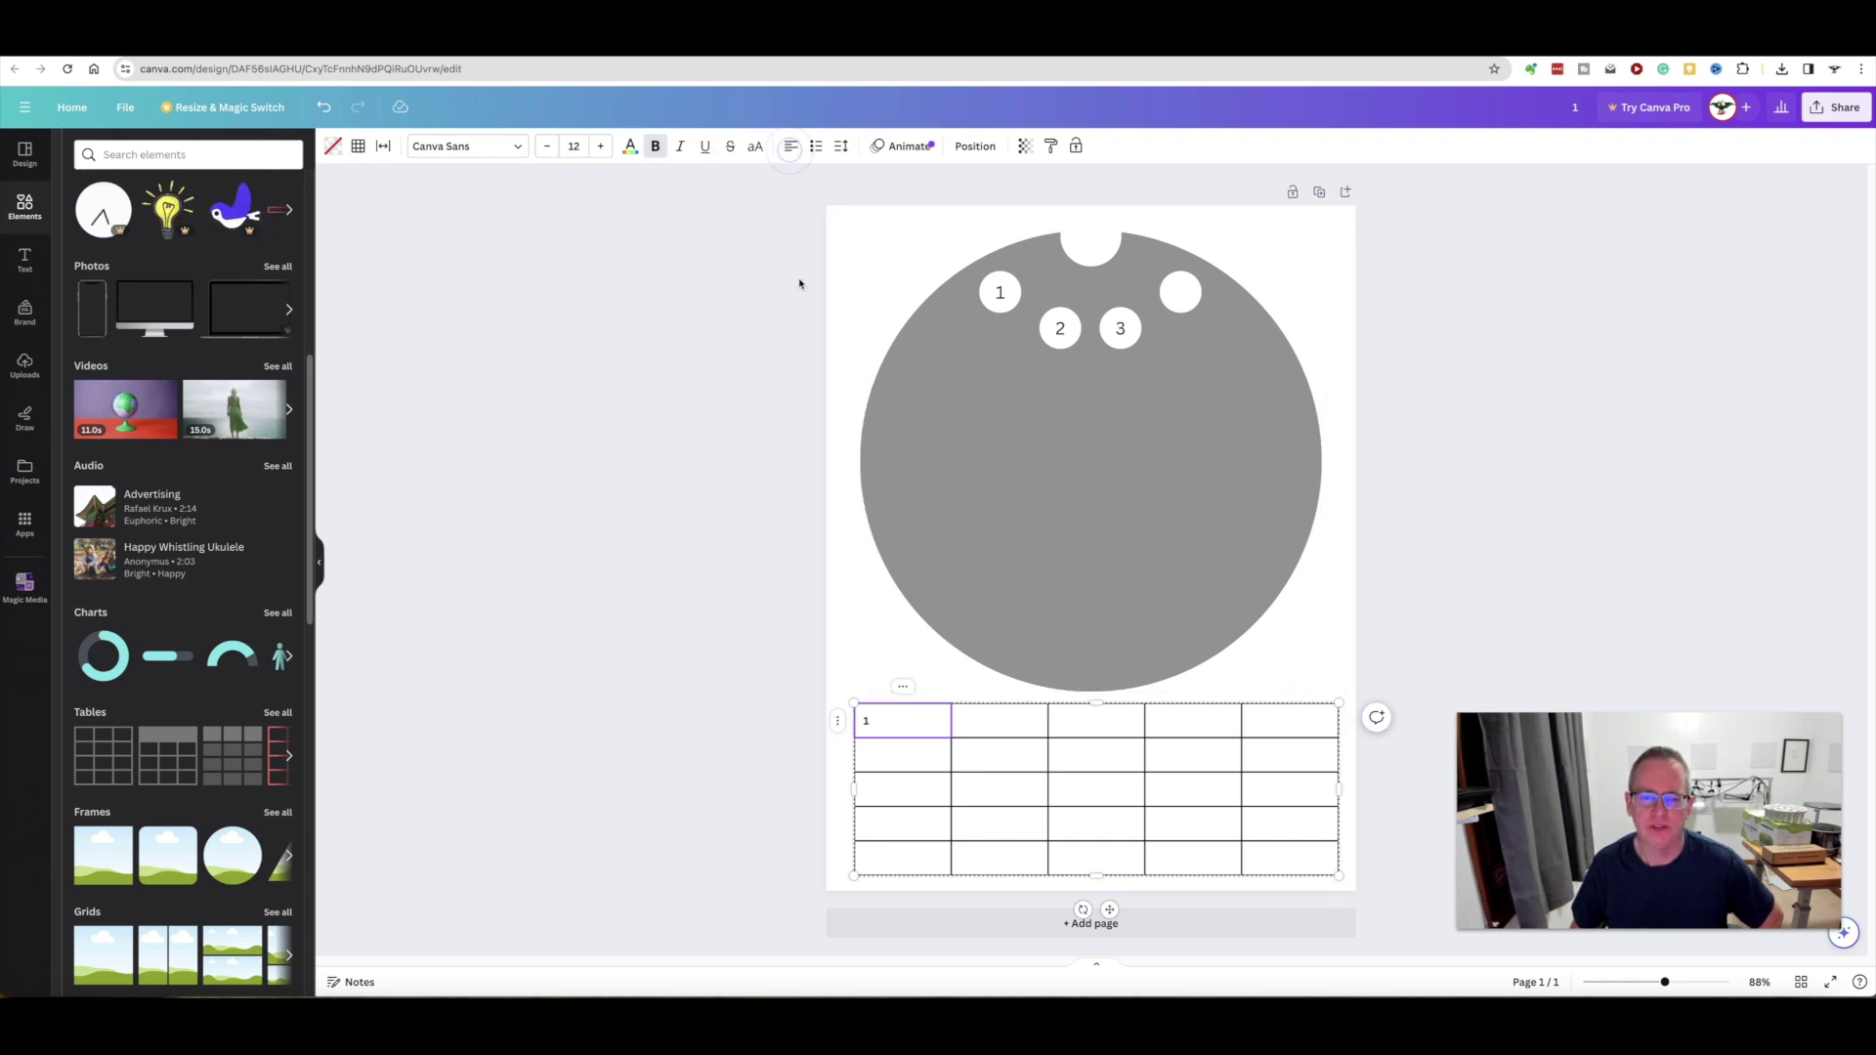
{"action": "left_click", "coordinate": [905, 754]}
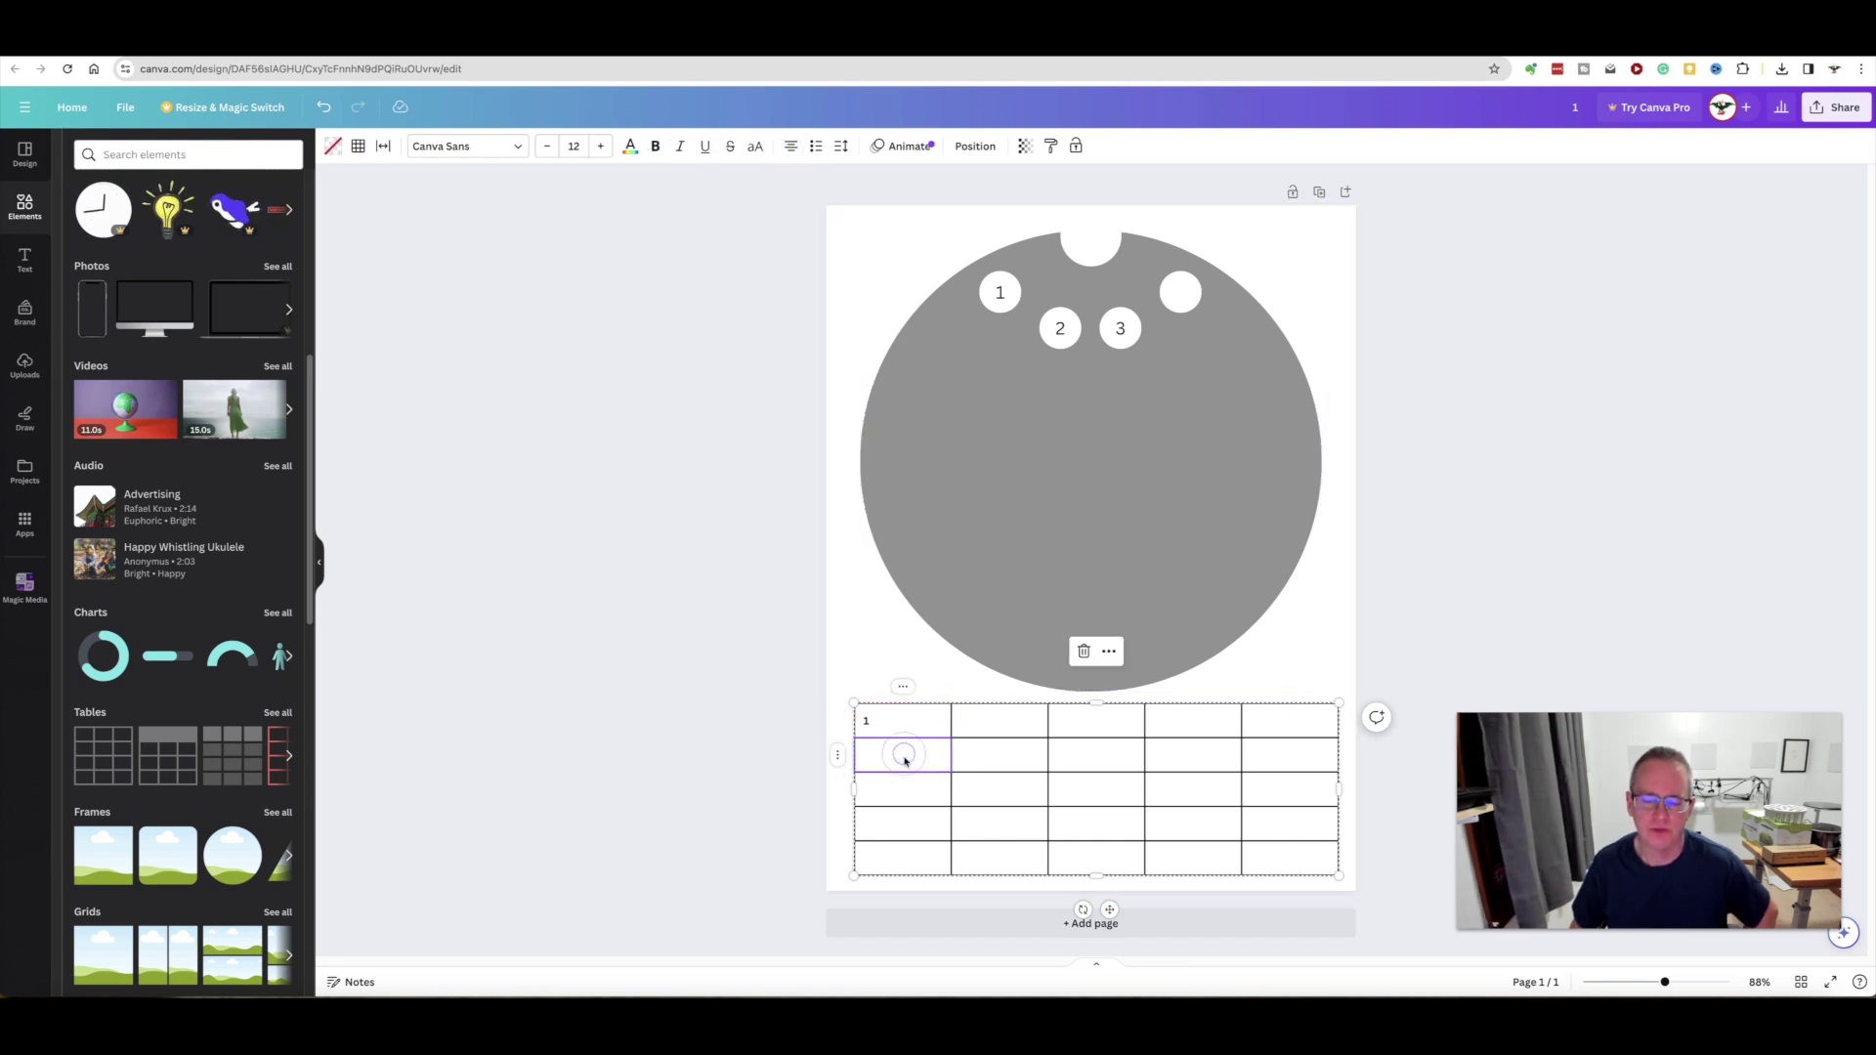
{"action": "type", "text": "2"}
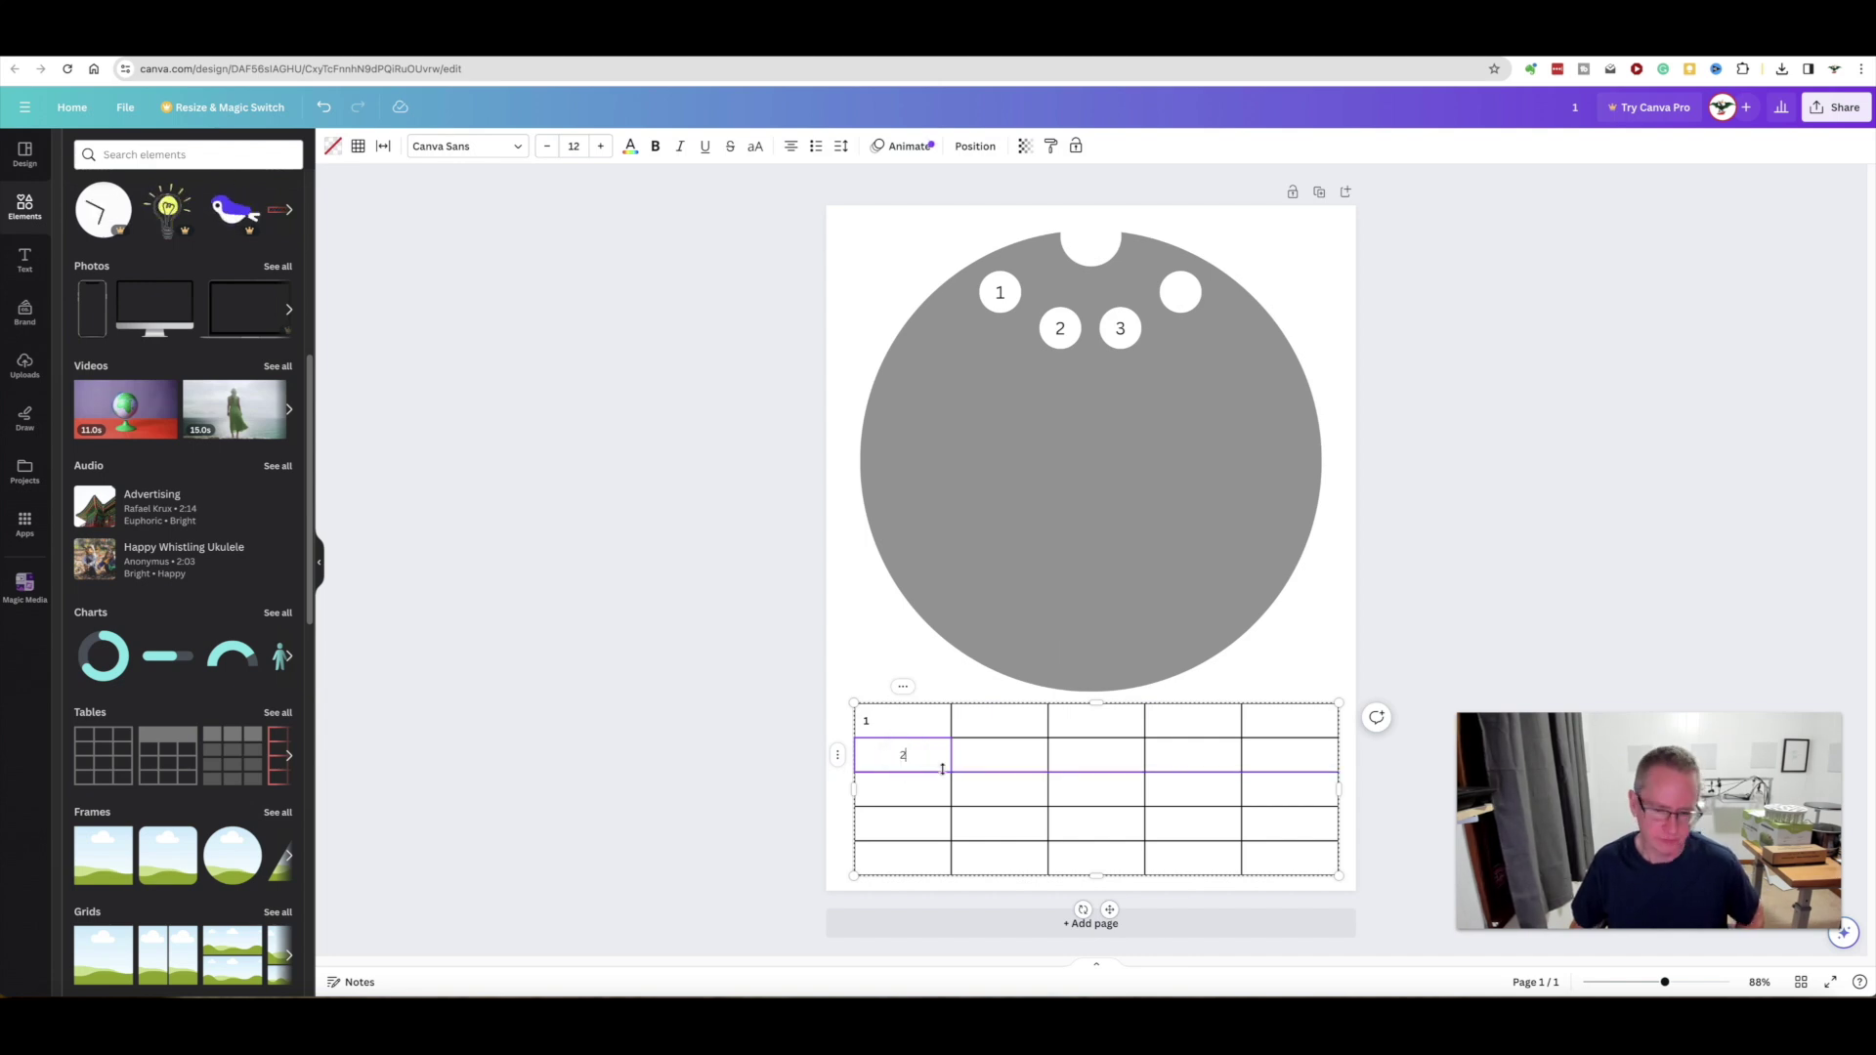
{"action": "left_click", "coordinate": [798, 147]}
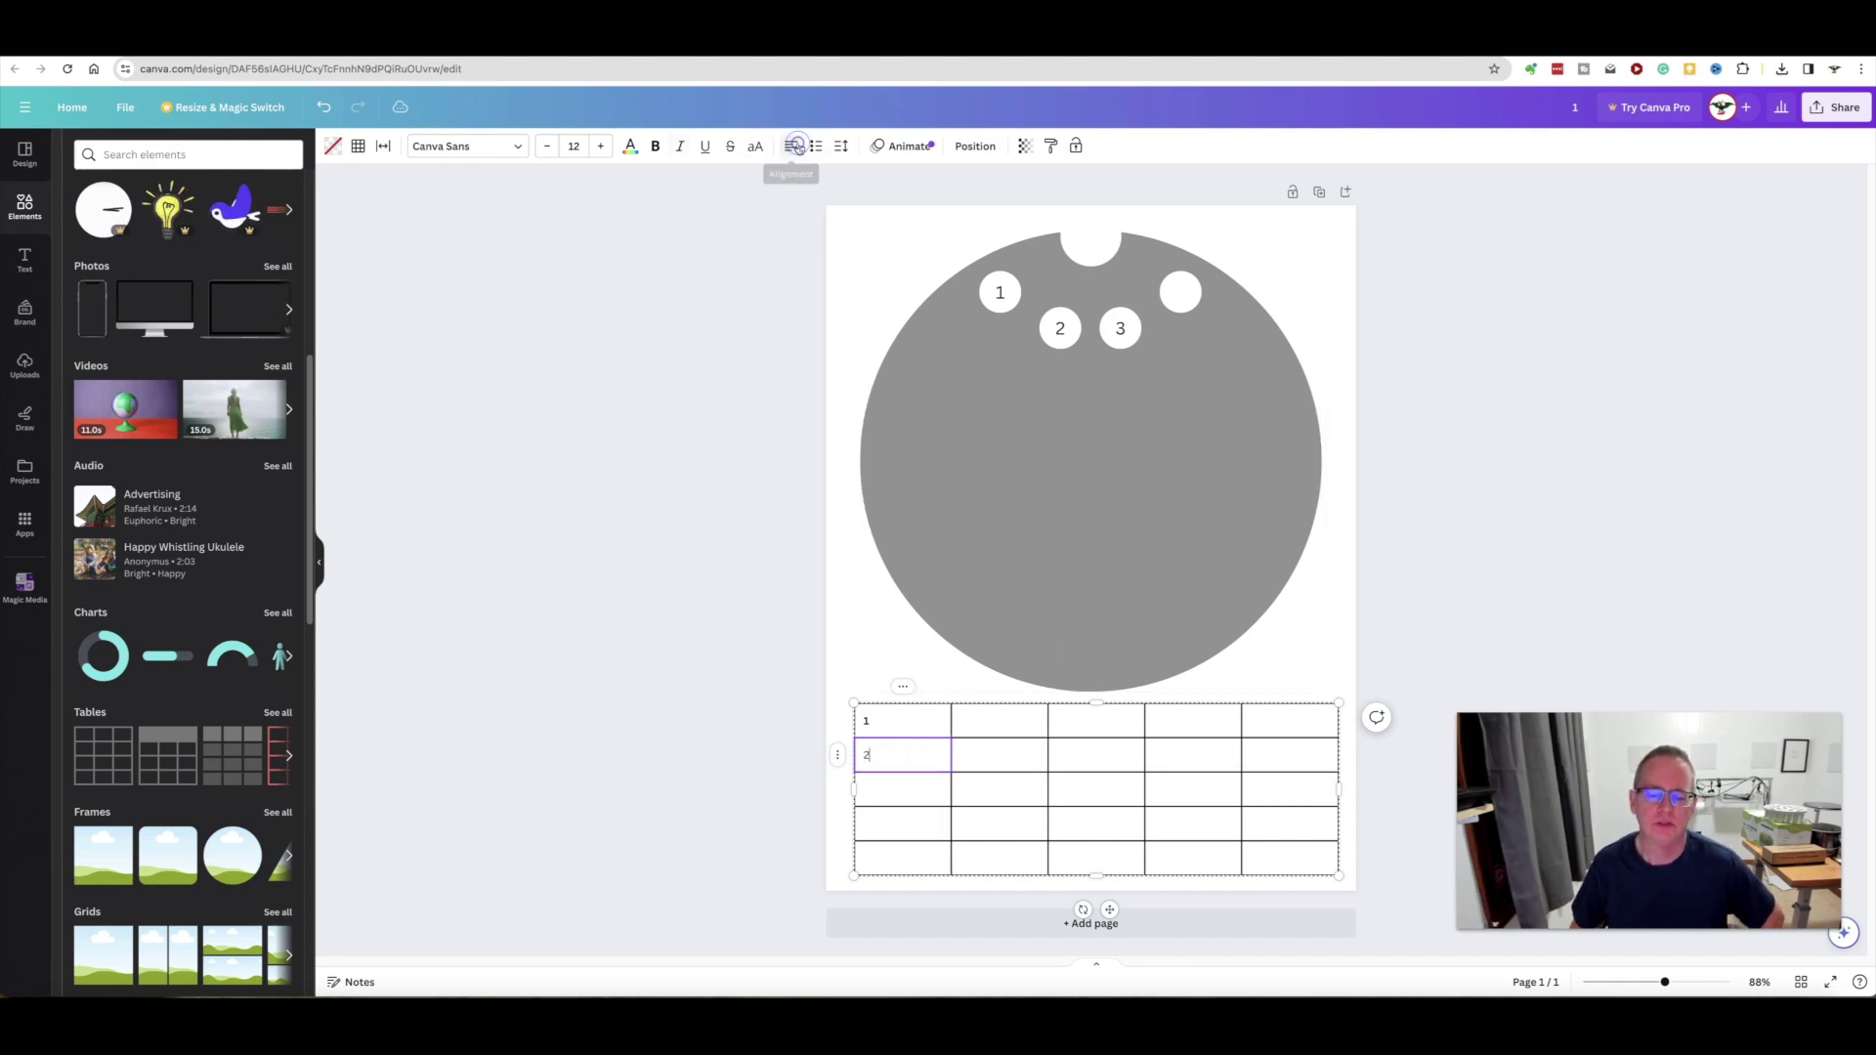
{"action": "left_click", "coordinate": [868, 721]}
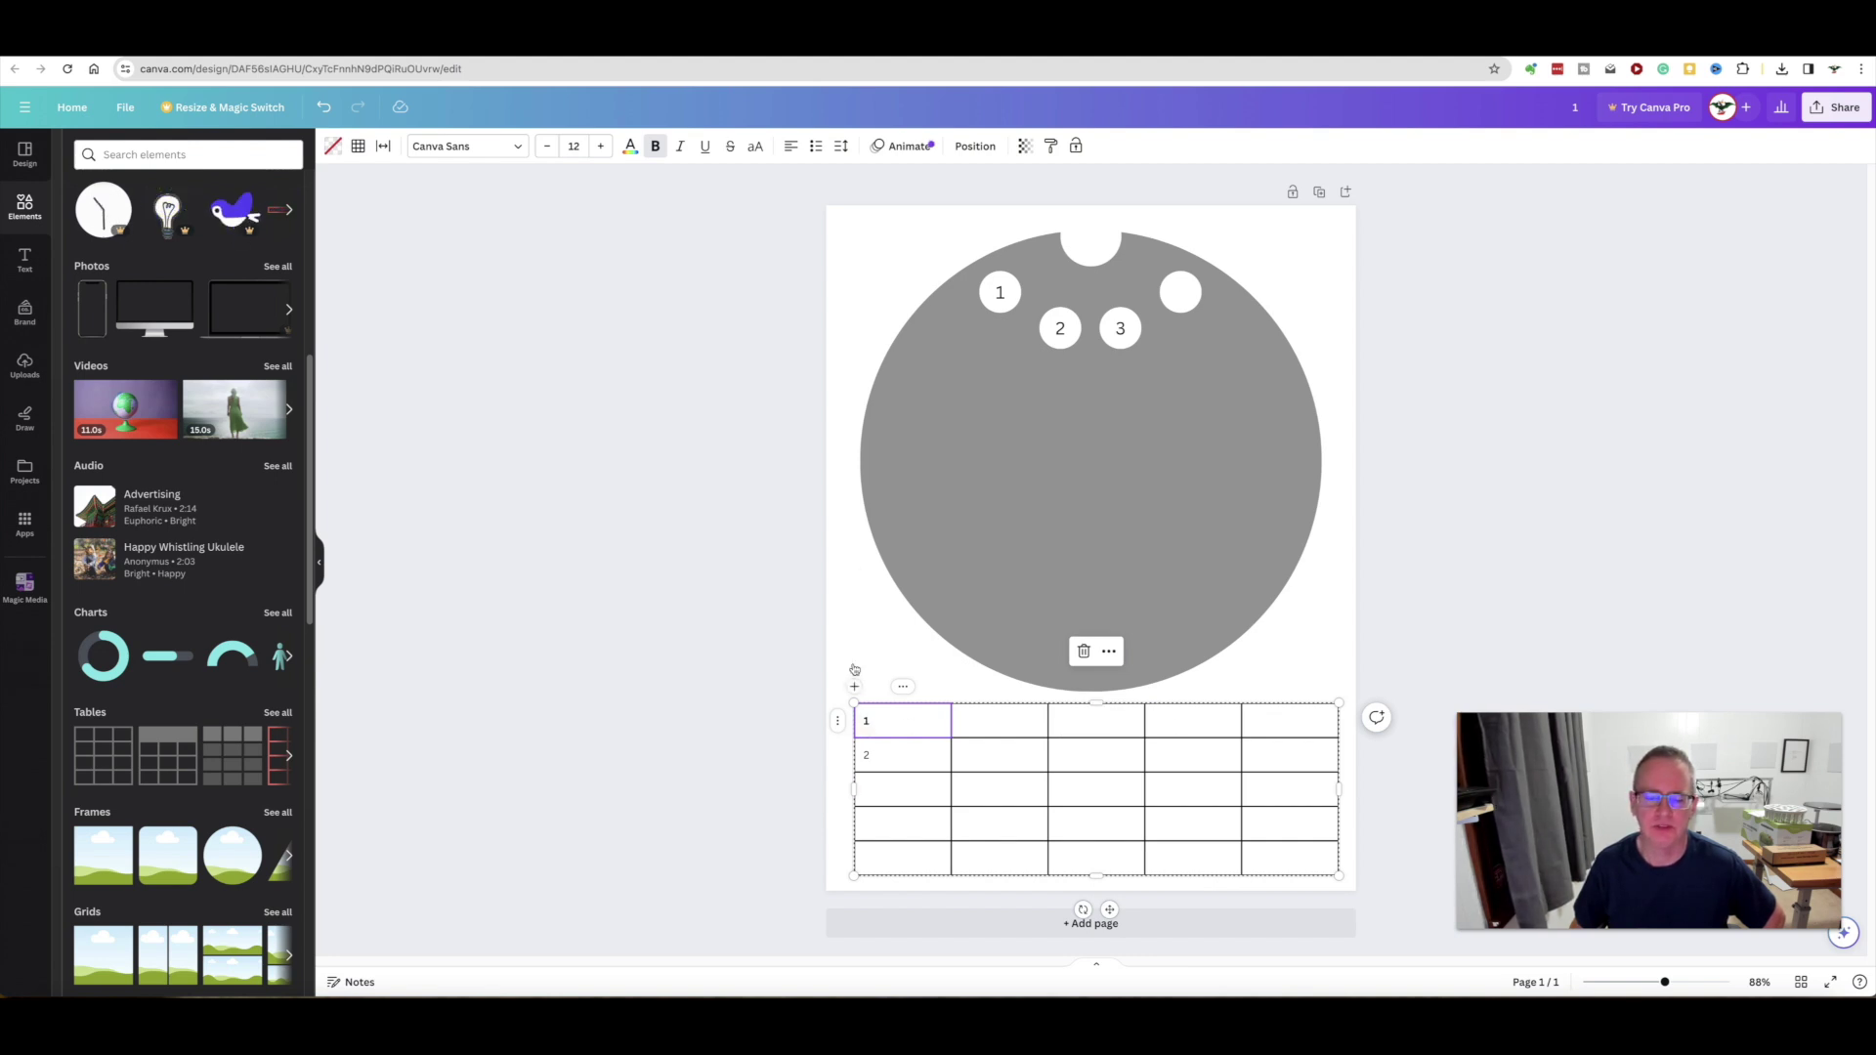
{"action": "double_click", "coordinate": [865, 722]}
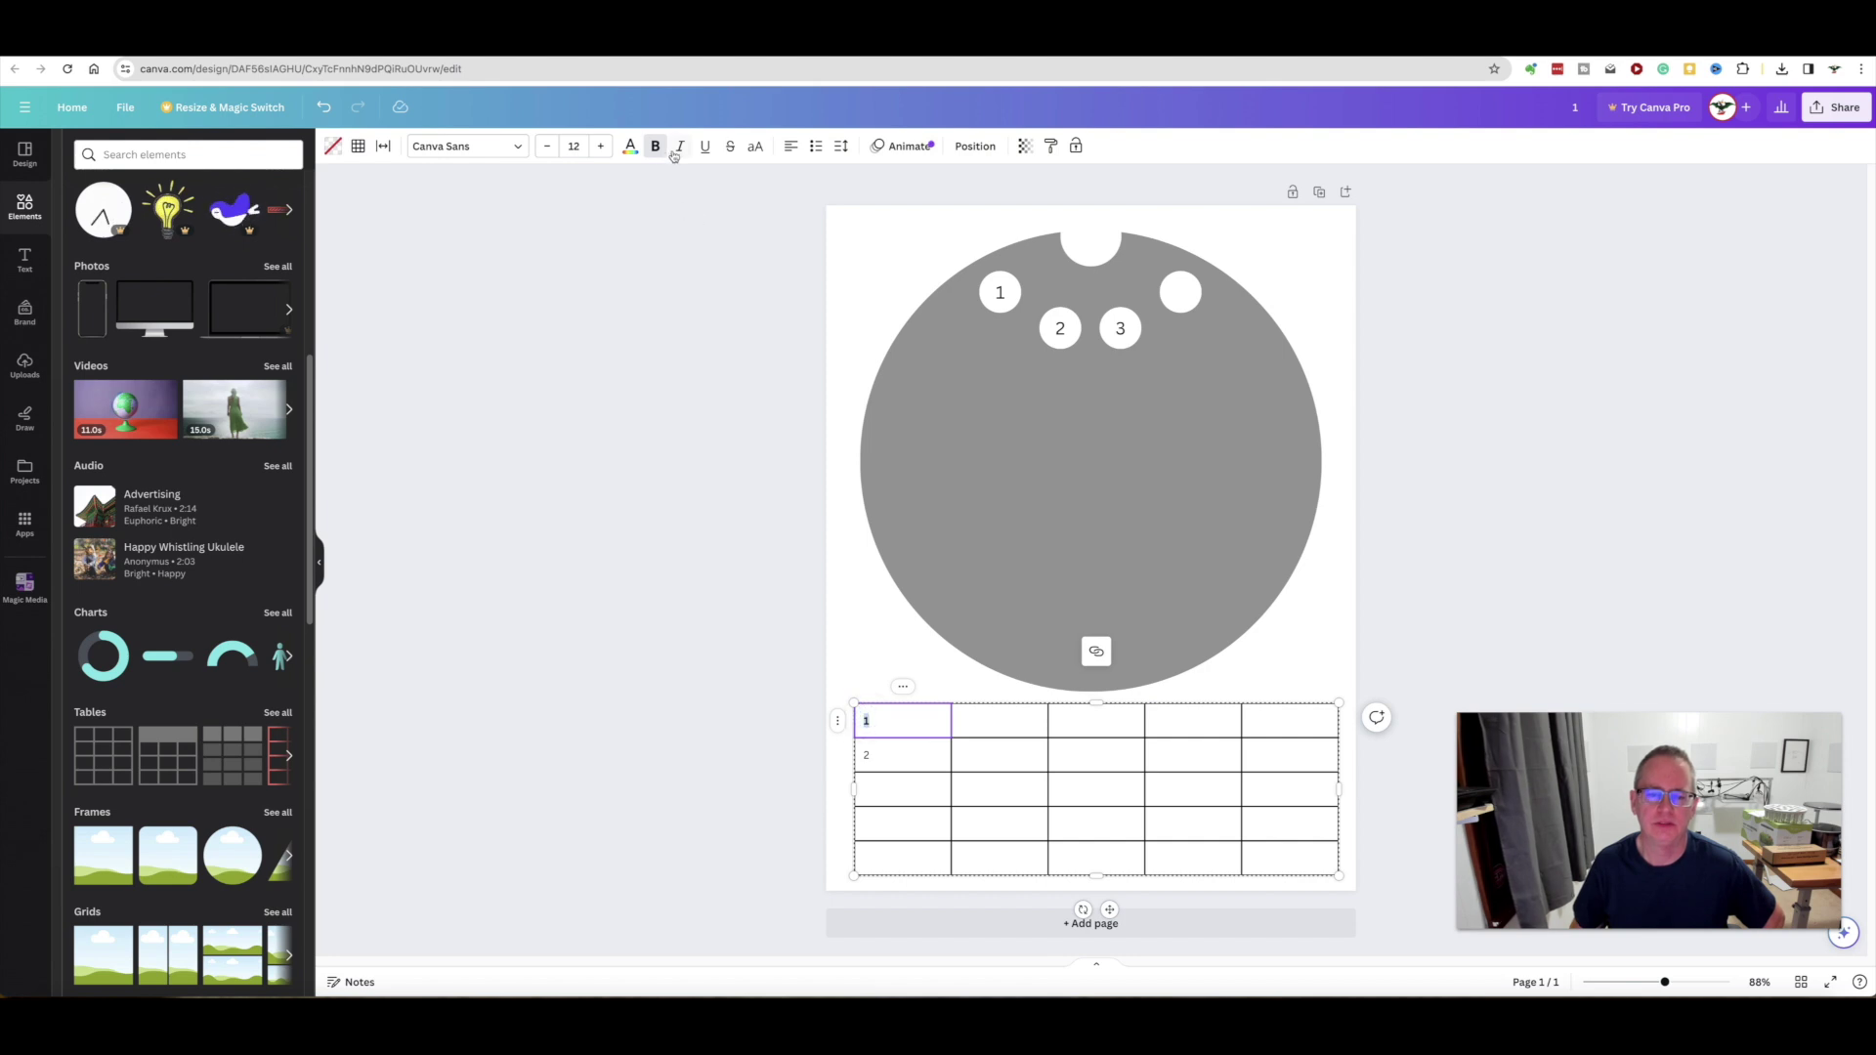
{"action": "left_click", "coordinate": [917, 762]}
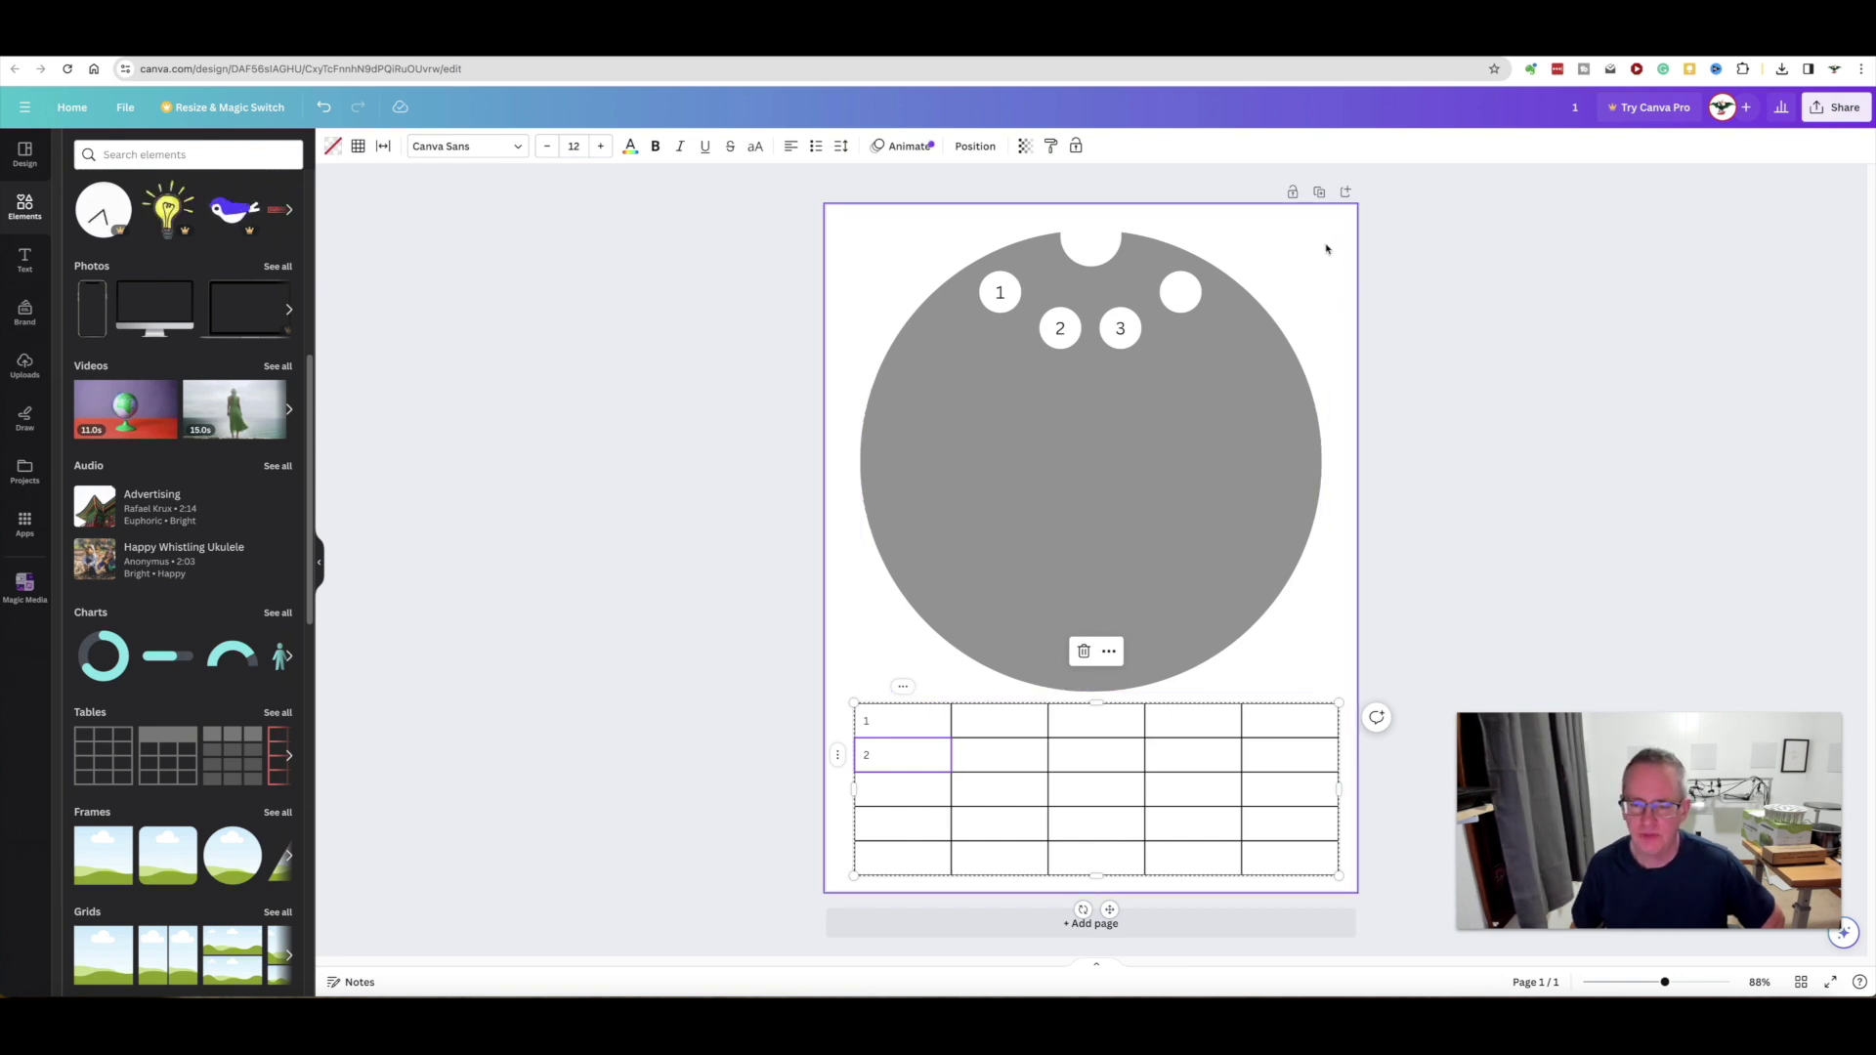
Step: Add a 'Harvest 360' title at size 15, narrowed and moved to the top of the page
{"action": "left_click", "coordinate": [25, 259]}
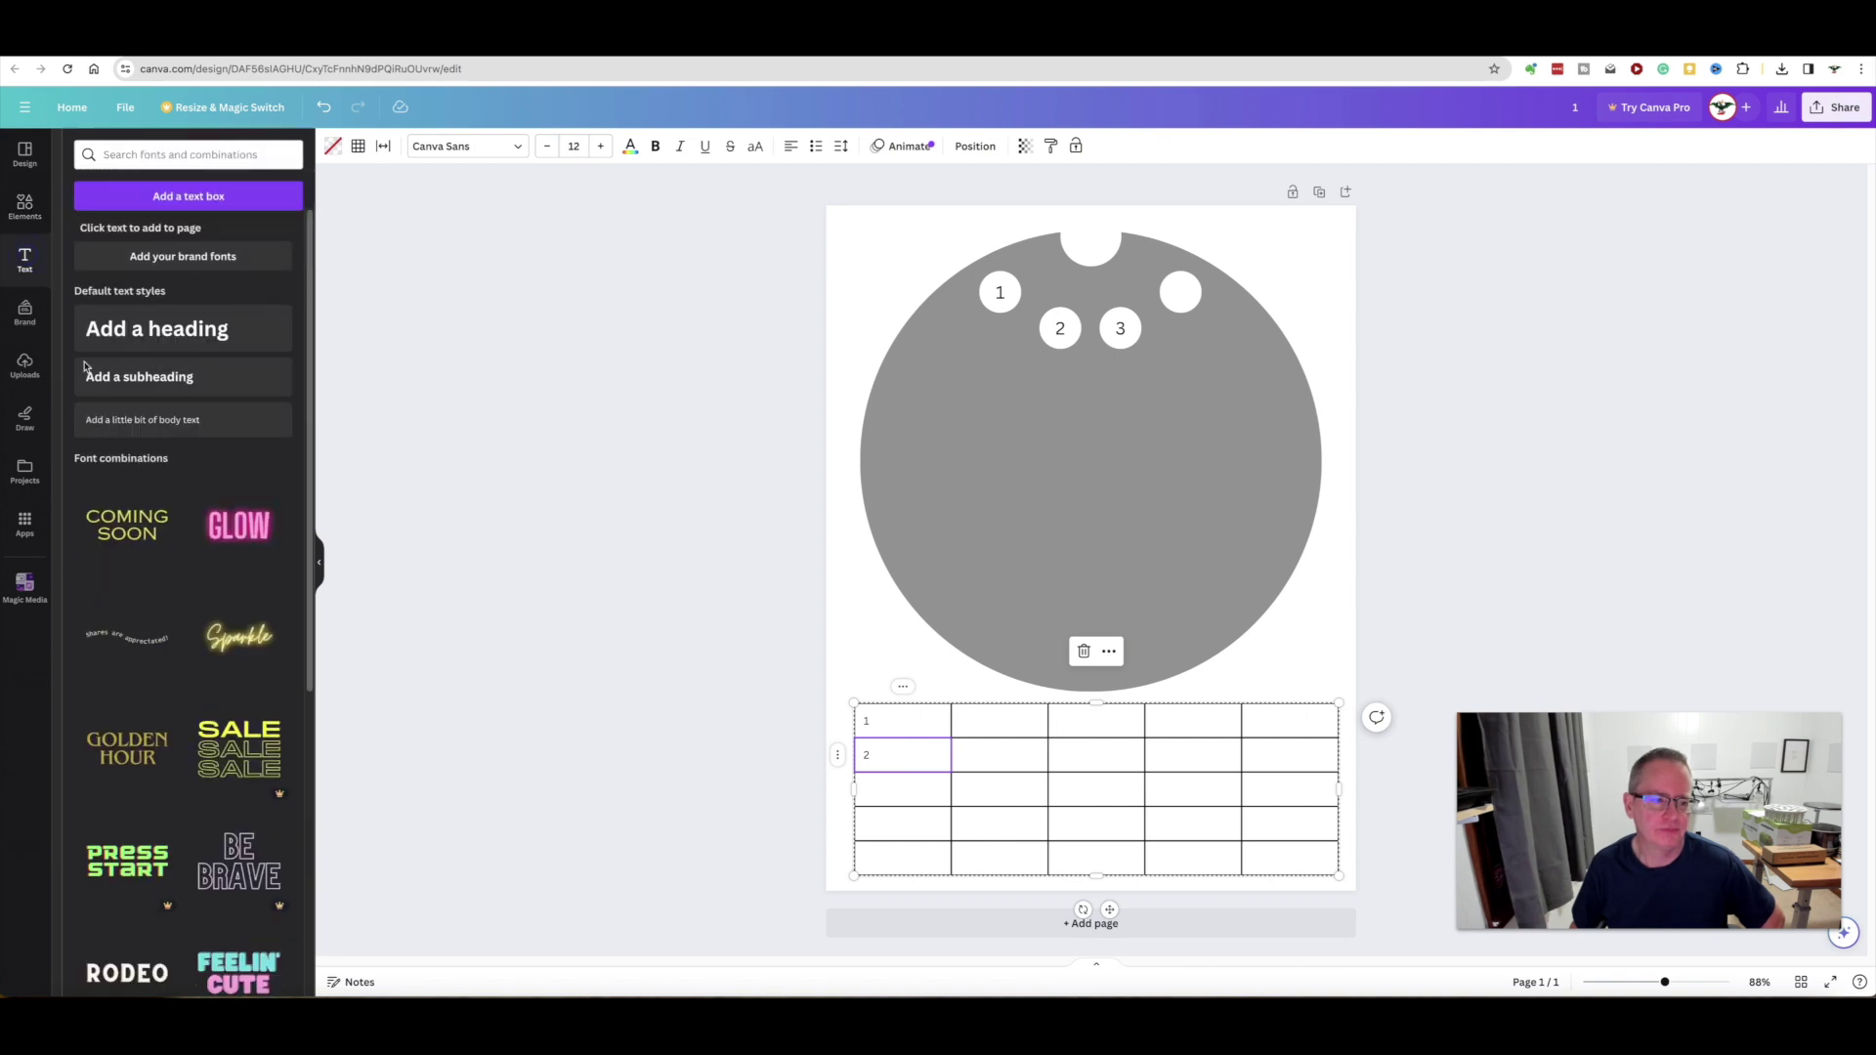
{"action": "left_click", "coordinate": [189, 196]}
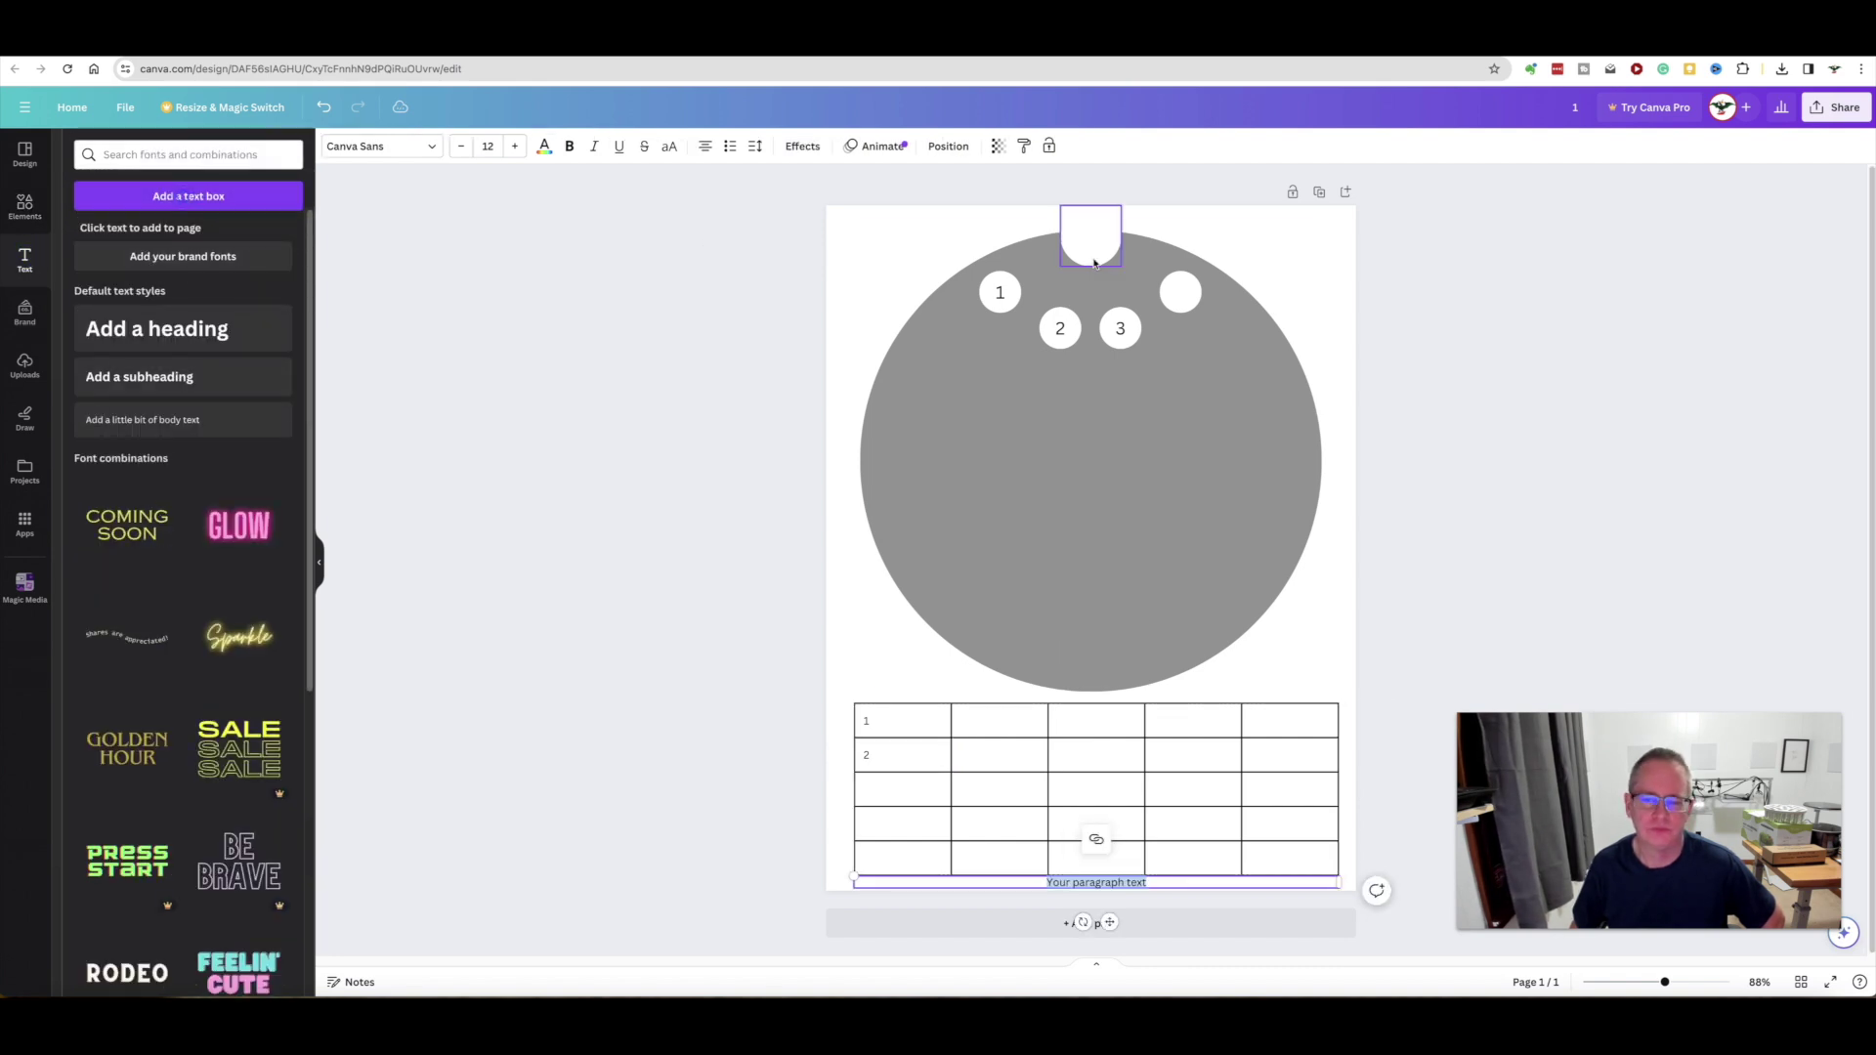
{"action": "triple_click", "coordinate": [1098, 883]}
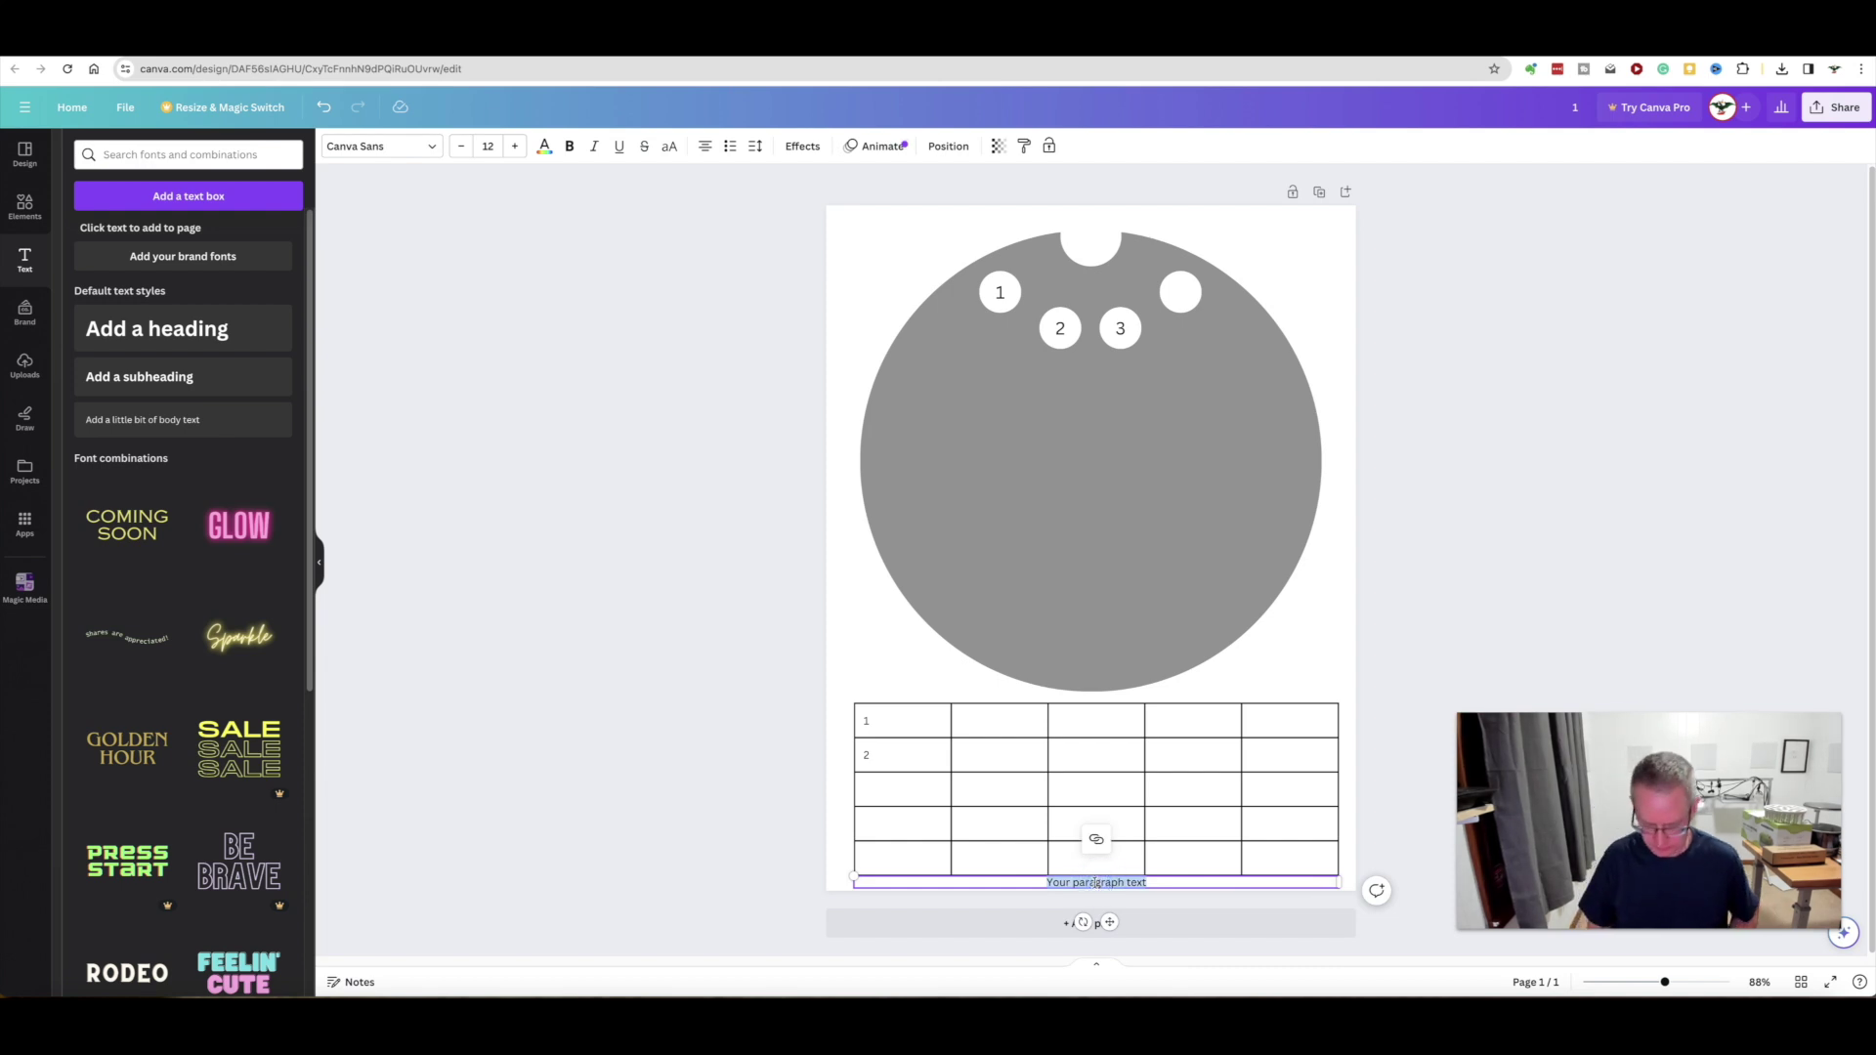
{"action": "key", "text": "BackSpace"}
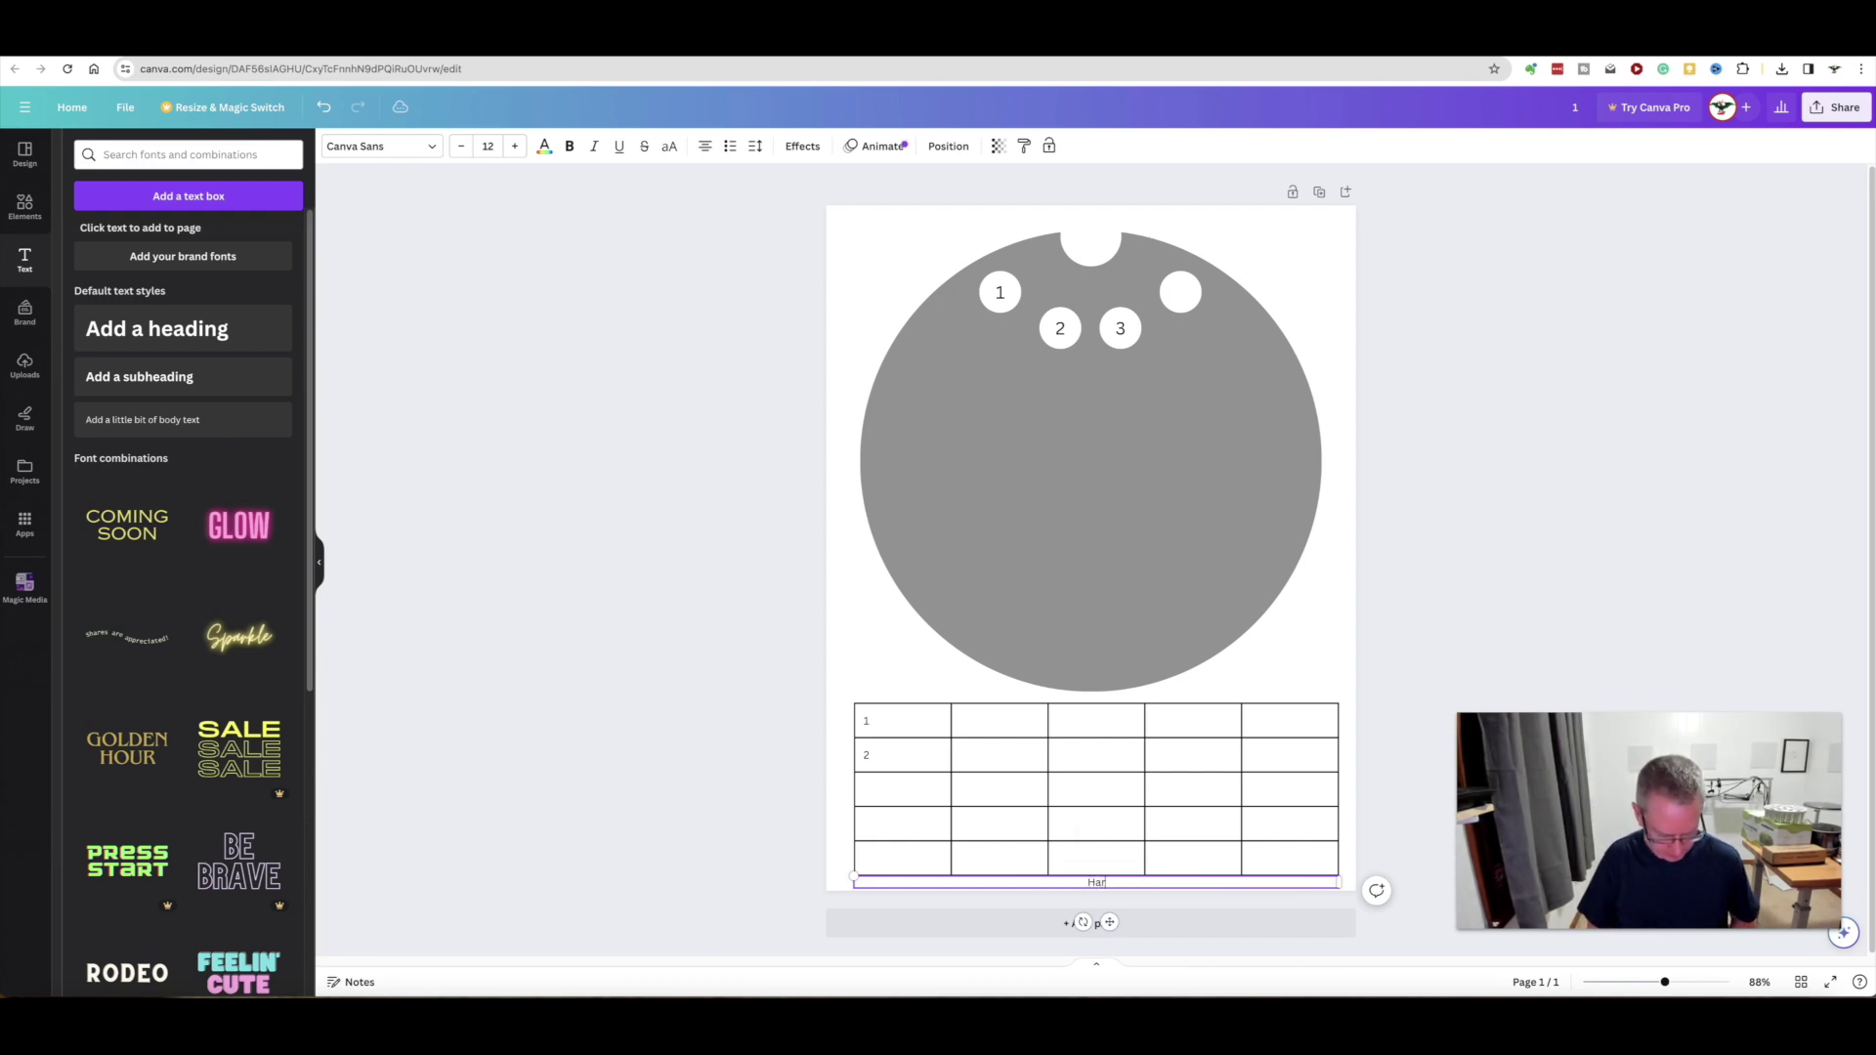
{"action": "type", "text": "Harvest 360"}
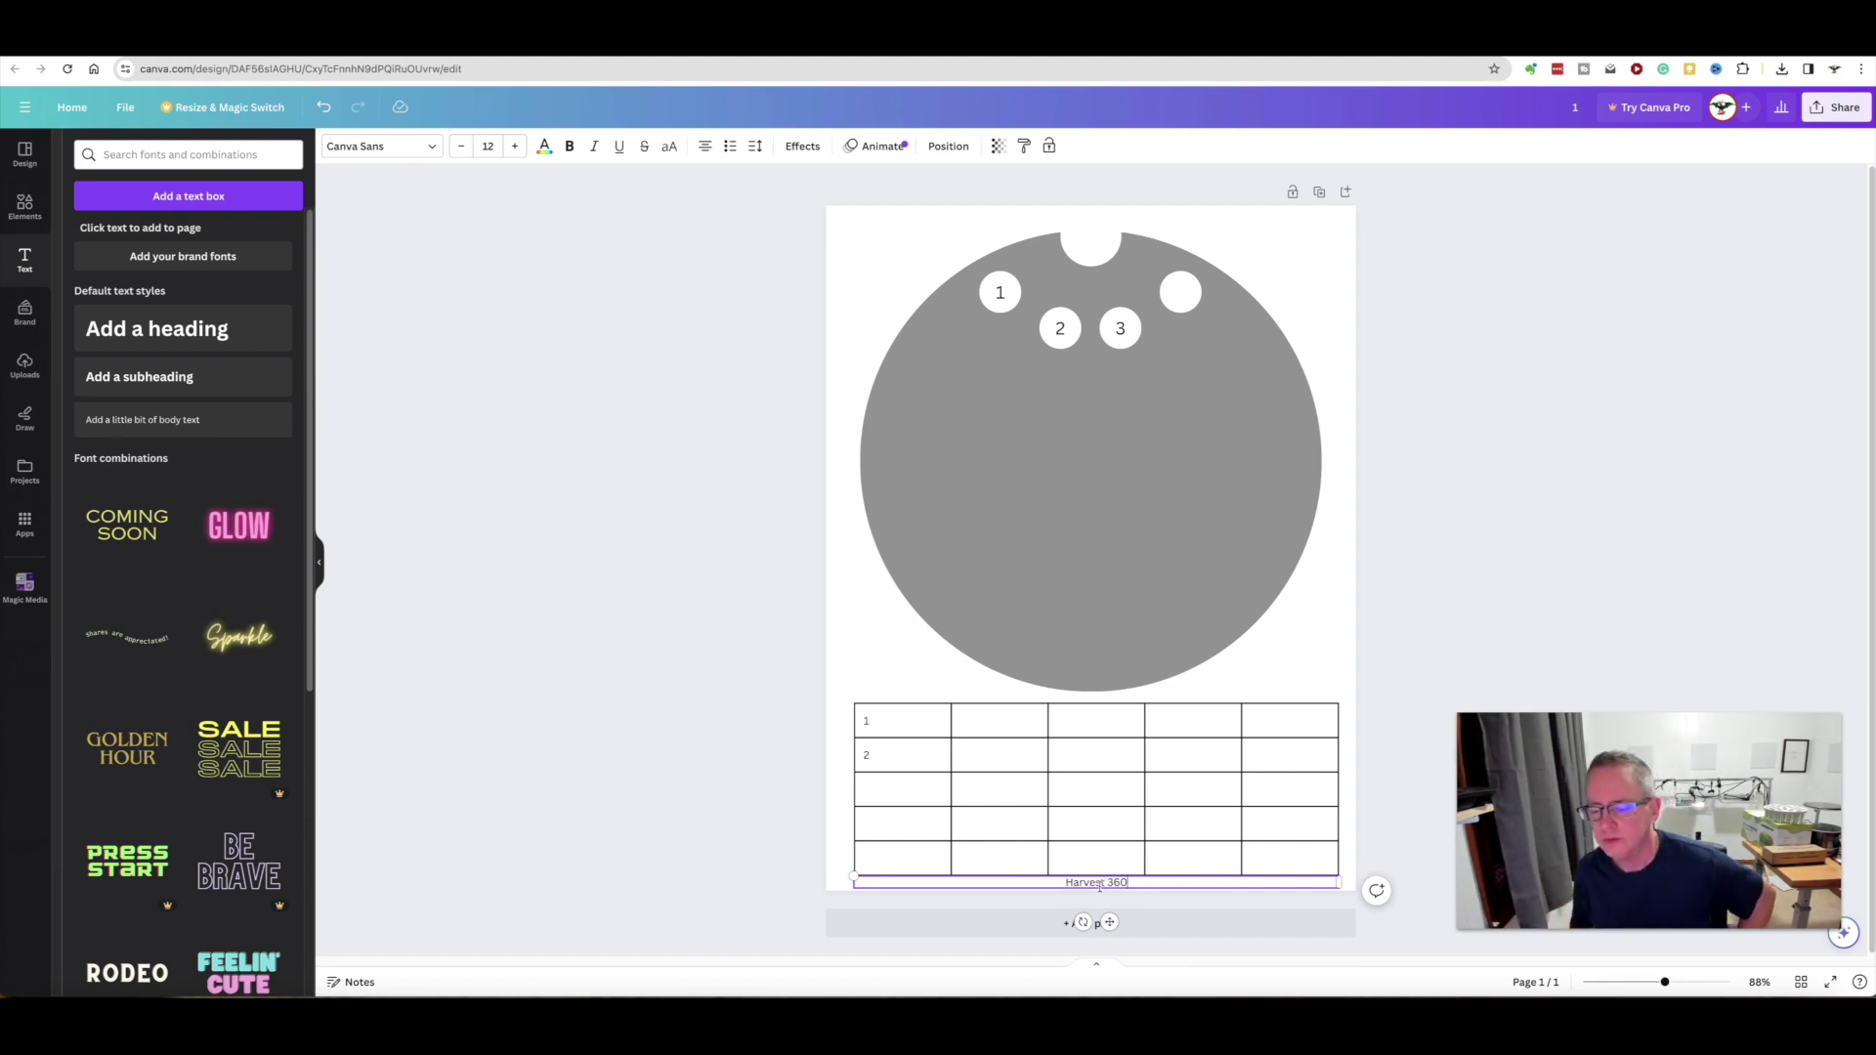
{"action": "left_click_drag", "start_coordinate": [1129, 883], "coordinate": [1064, 876]}
{"action": "left_click", "coordinate": [515, 147]}
{"action": "left_click", "coordinate": [515, 147]}
{"action": "left_click", "coordinate": [515, 147]}
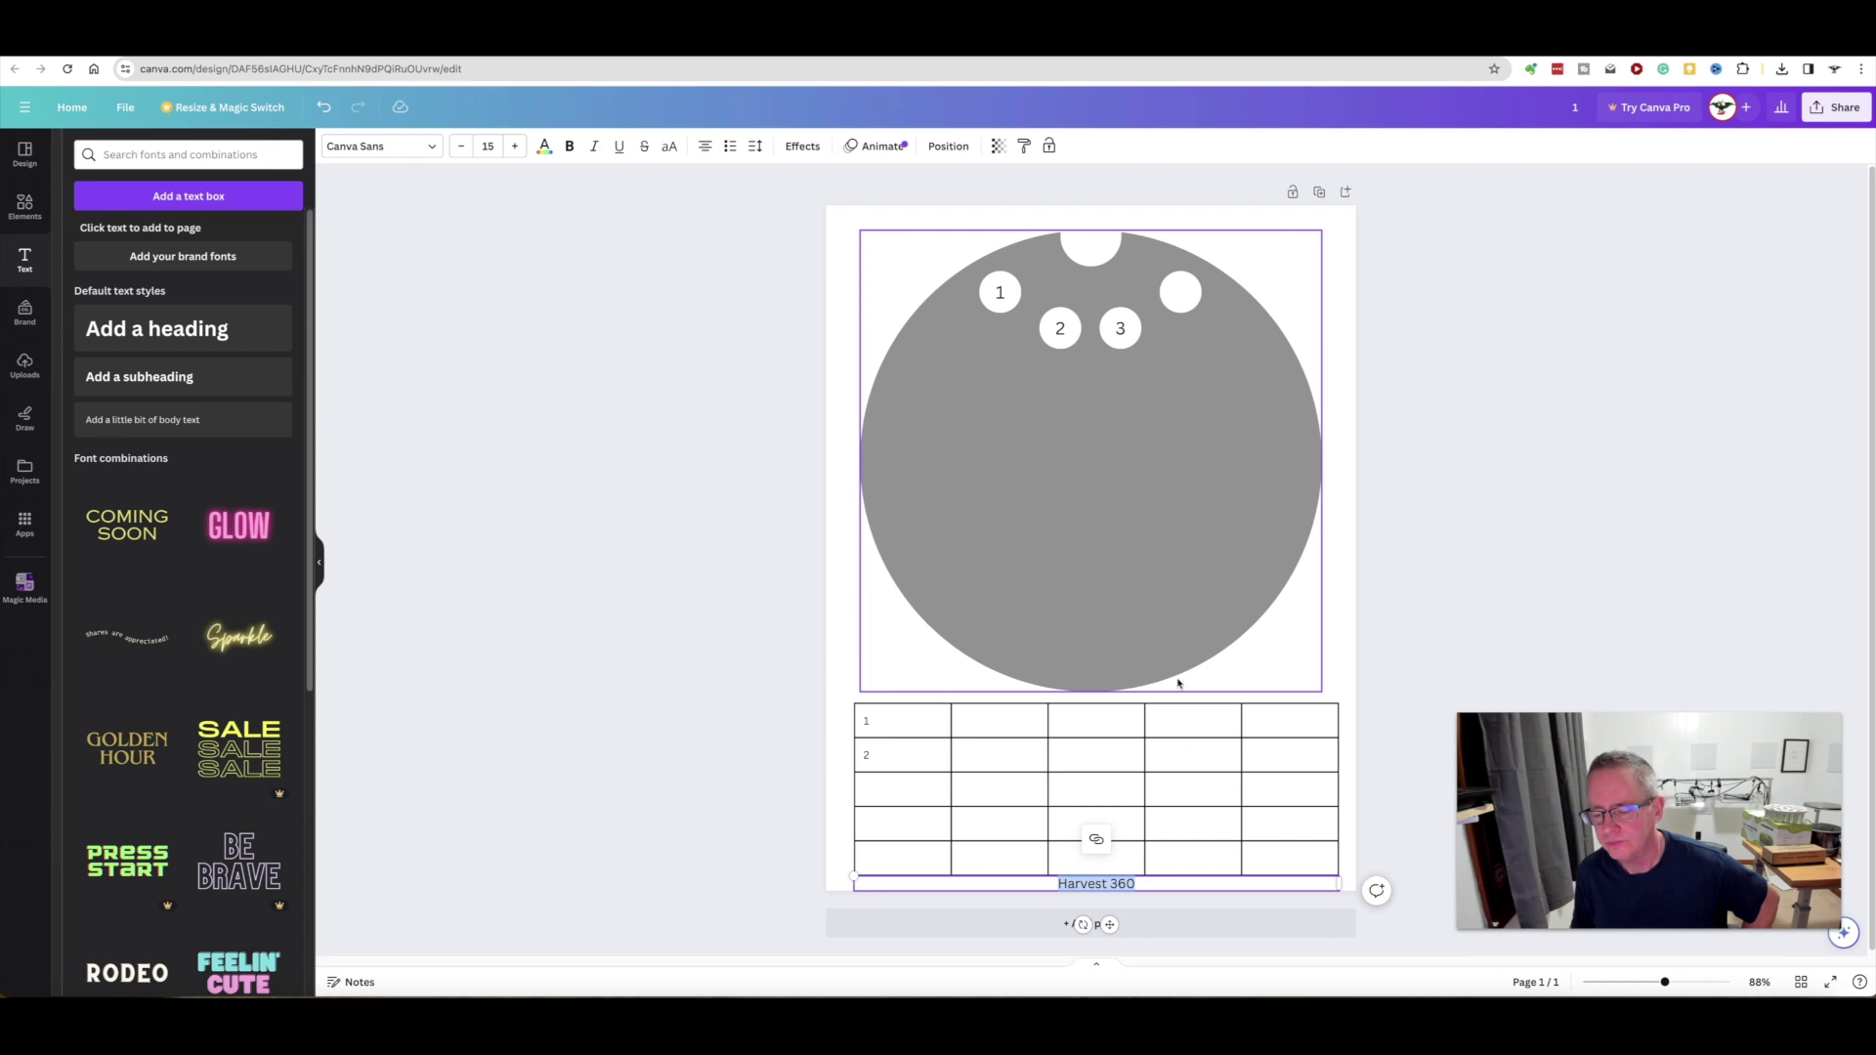
{"action": "left_click_drag", "start_coordinate": [1323, 884], "coordinate": [1087, 246]}
{"action": "left_click", "coordinate": [1330, 254]}
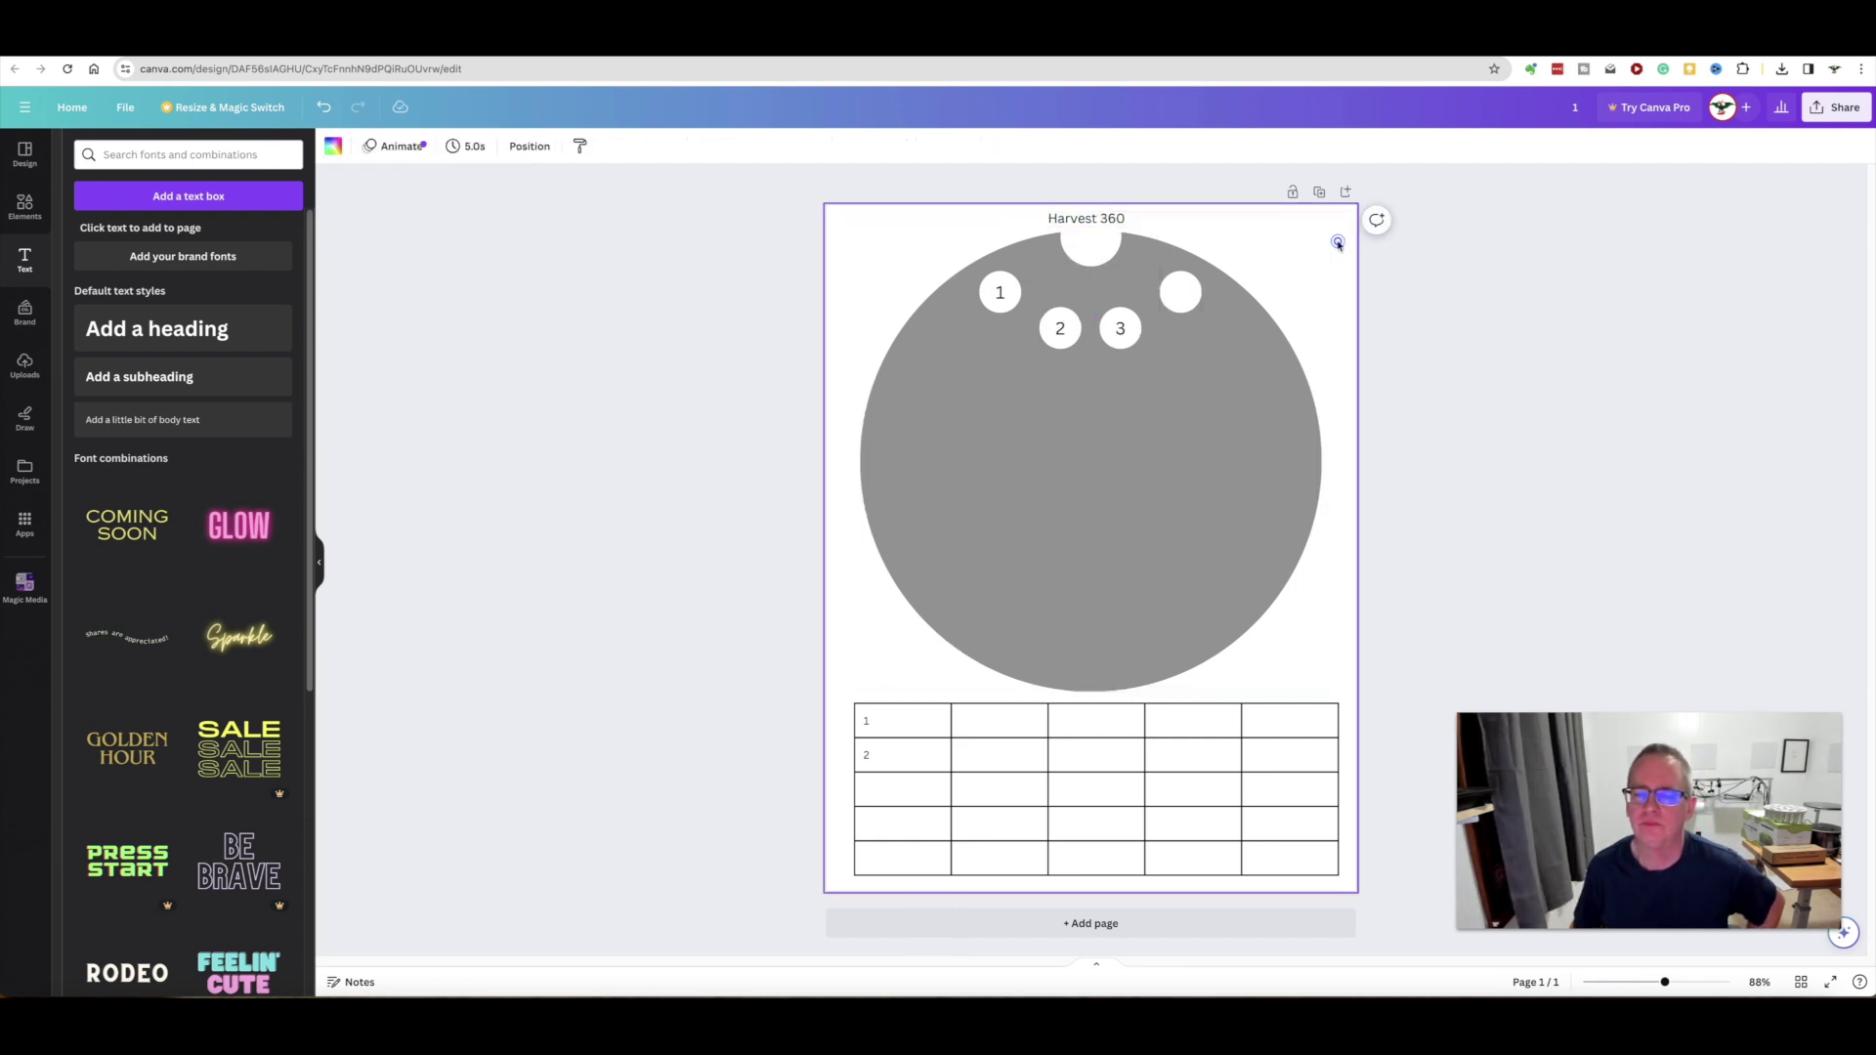
Step: Download the design as a PDF Standard file with Flatten PDF ticked
{"action": "left_click", "coordinate": [122, 109]}
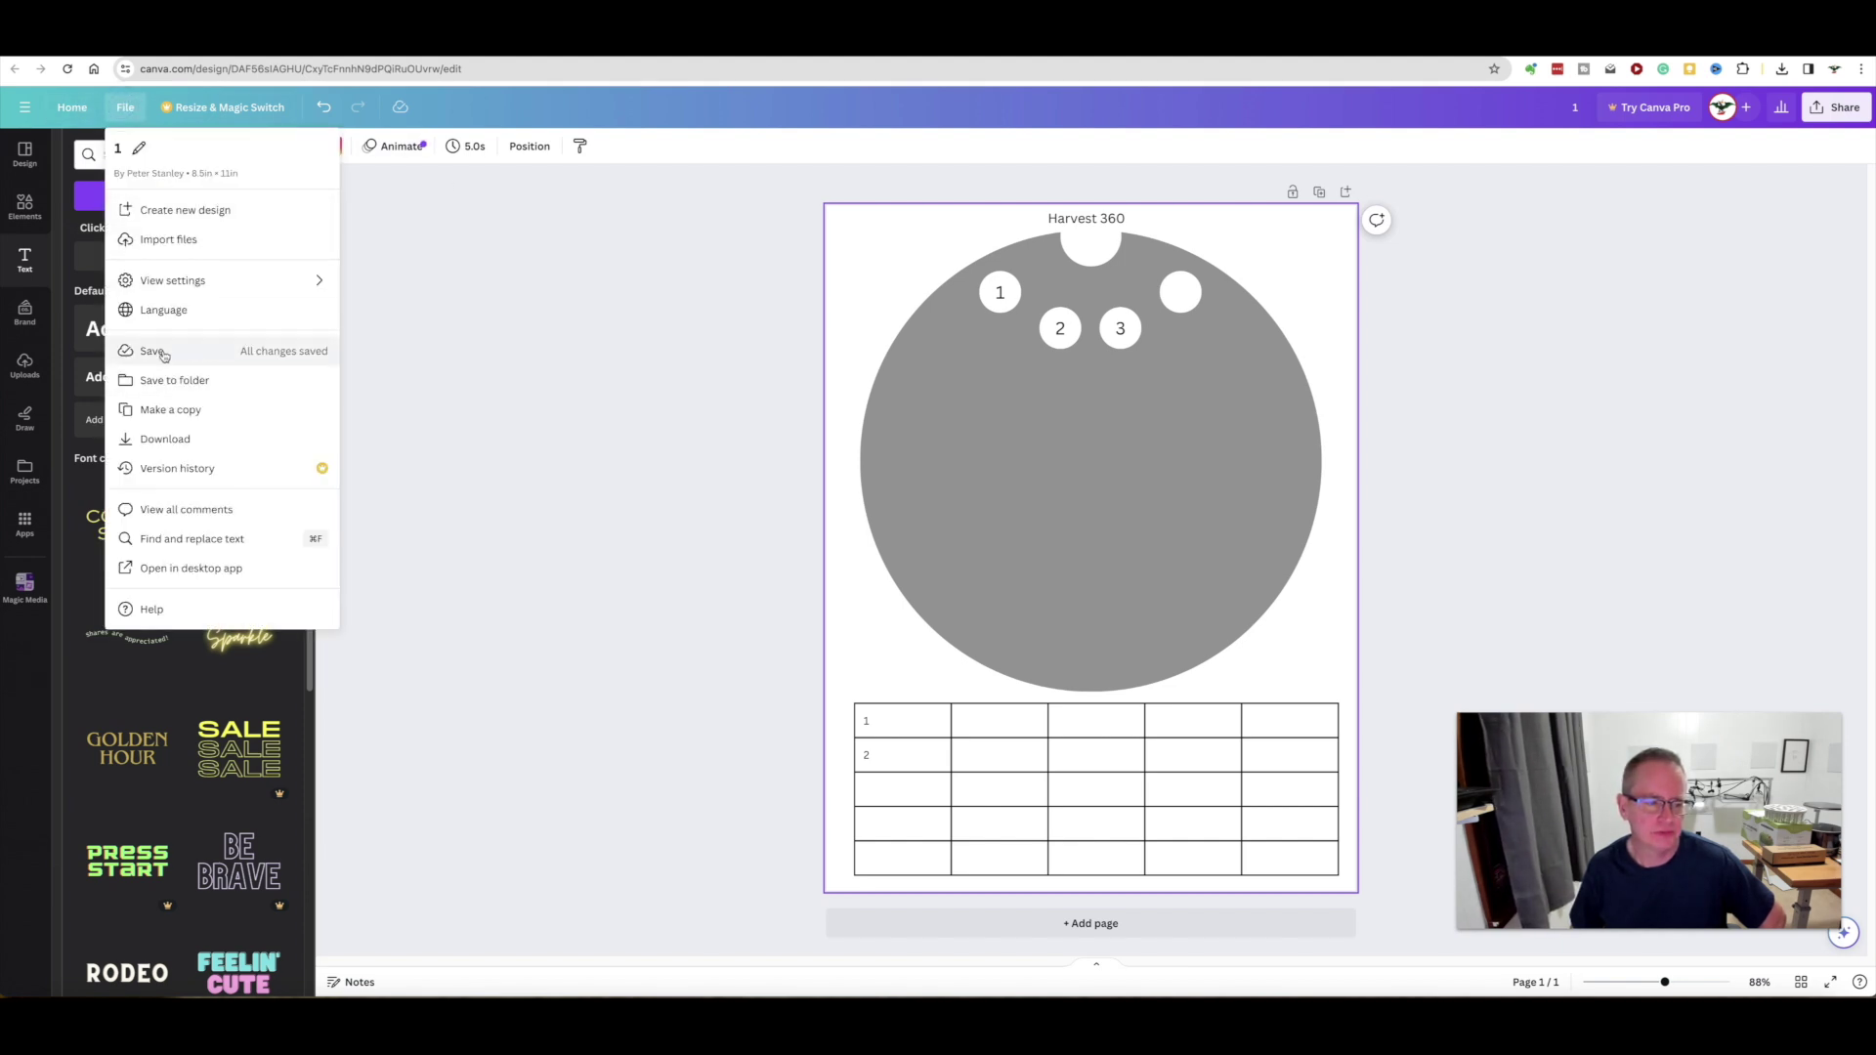
{"action": "left_click", "coordinate": [168, 439]}
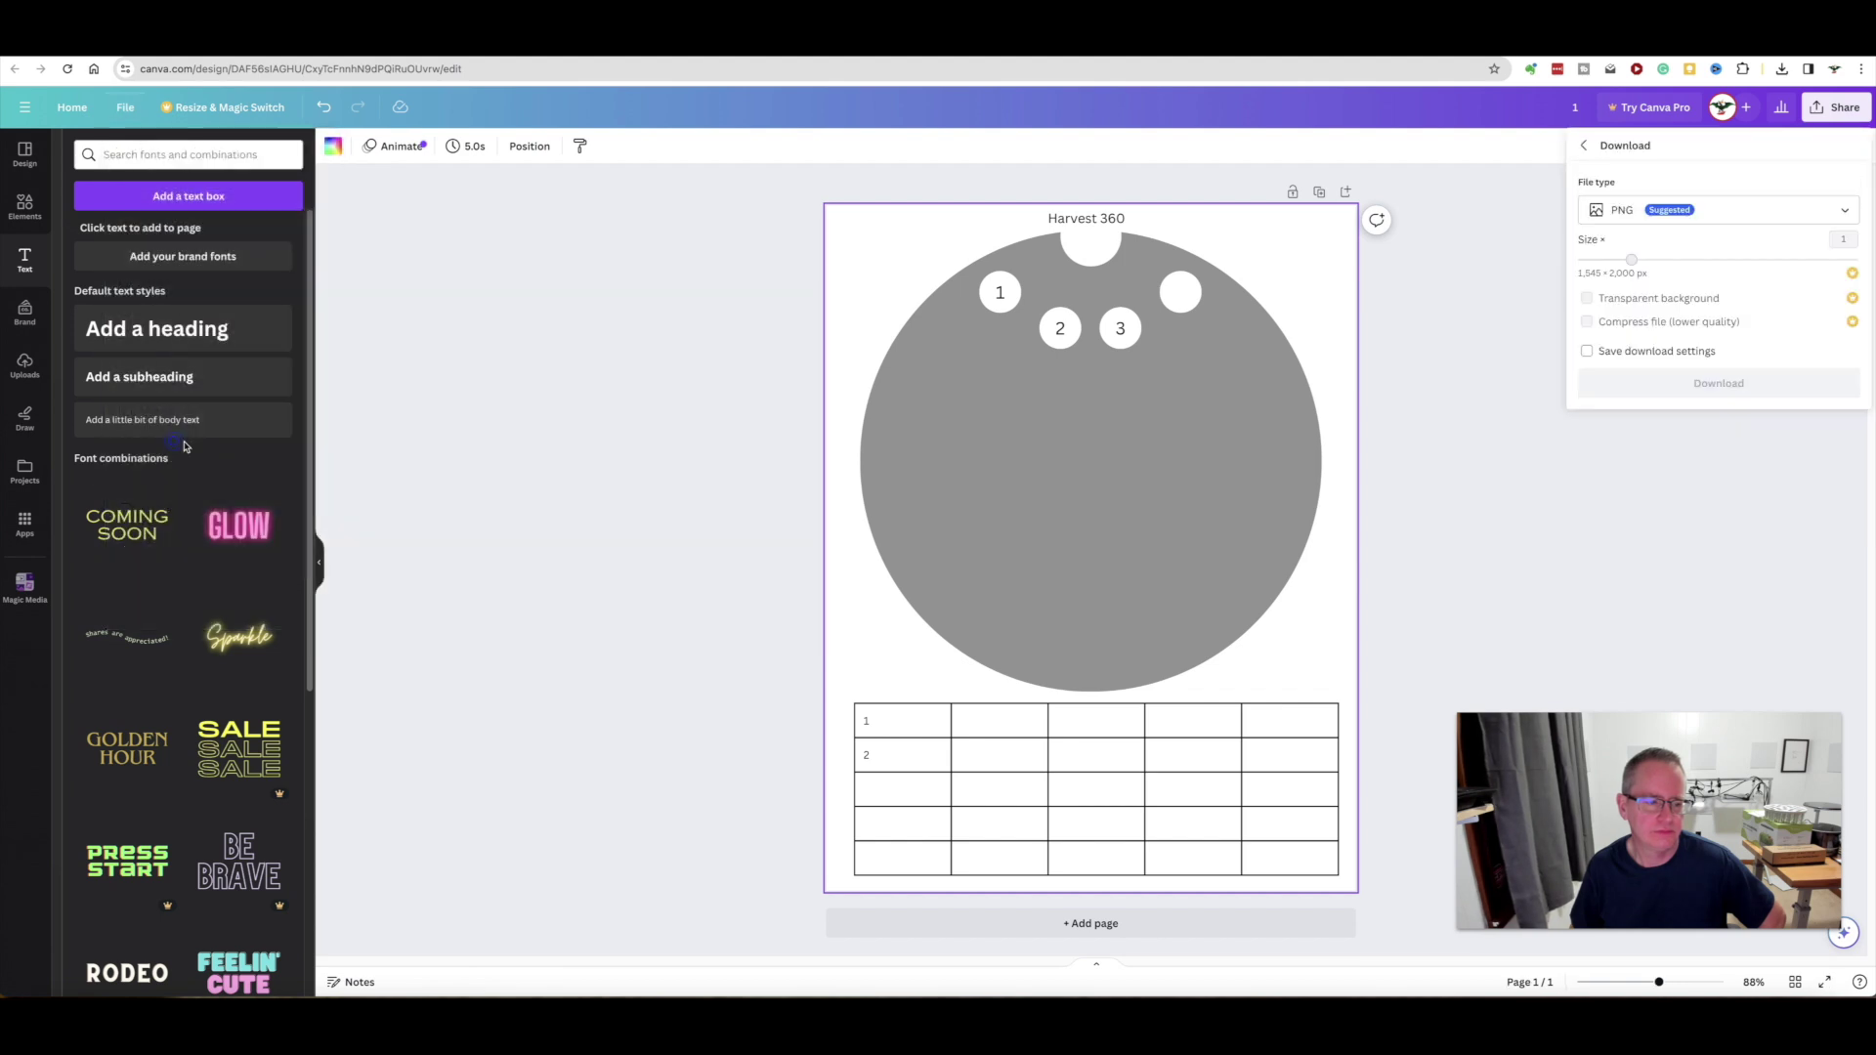
{"action": "left_click", "coordinate": [1843, 211]}
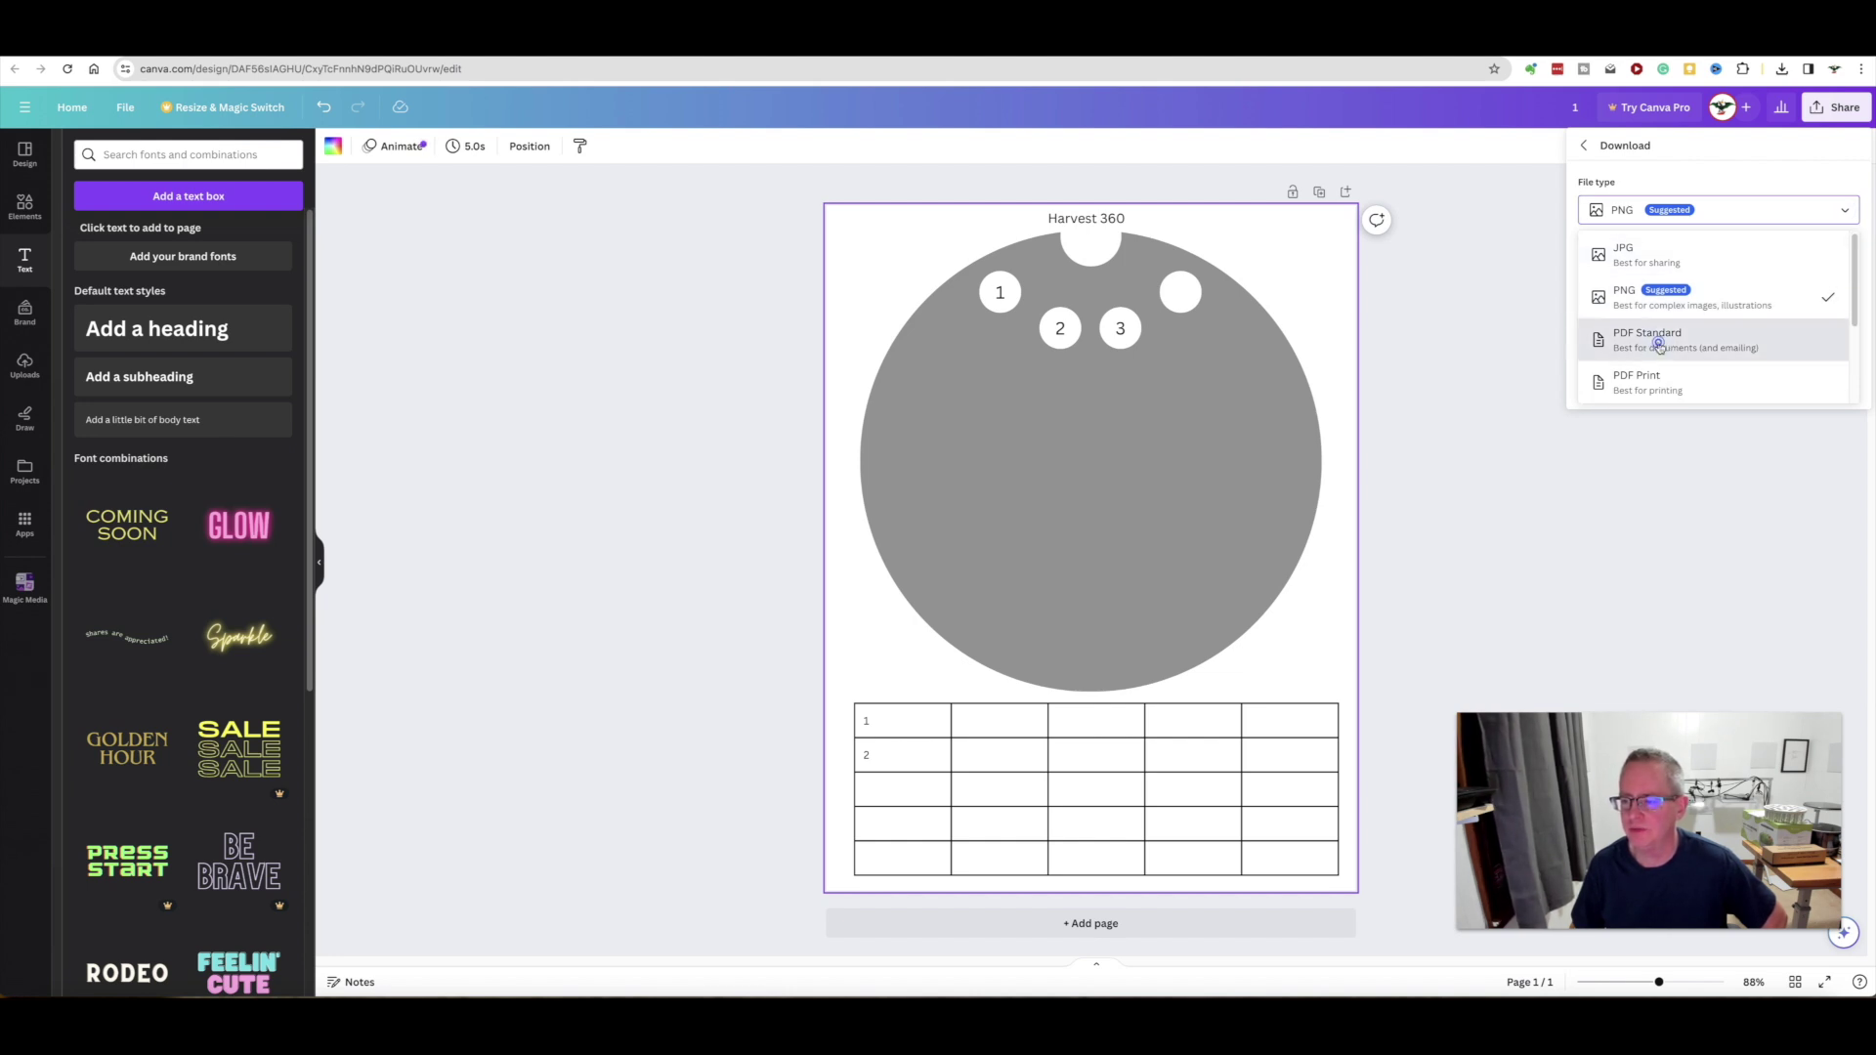
{"action": "left_click", "coordinate": [1659, 344]}
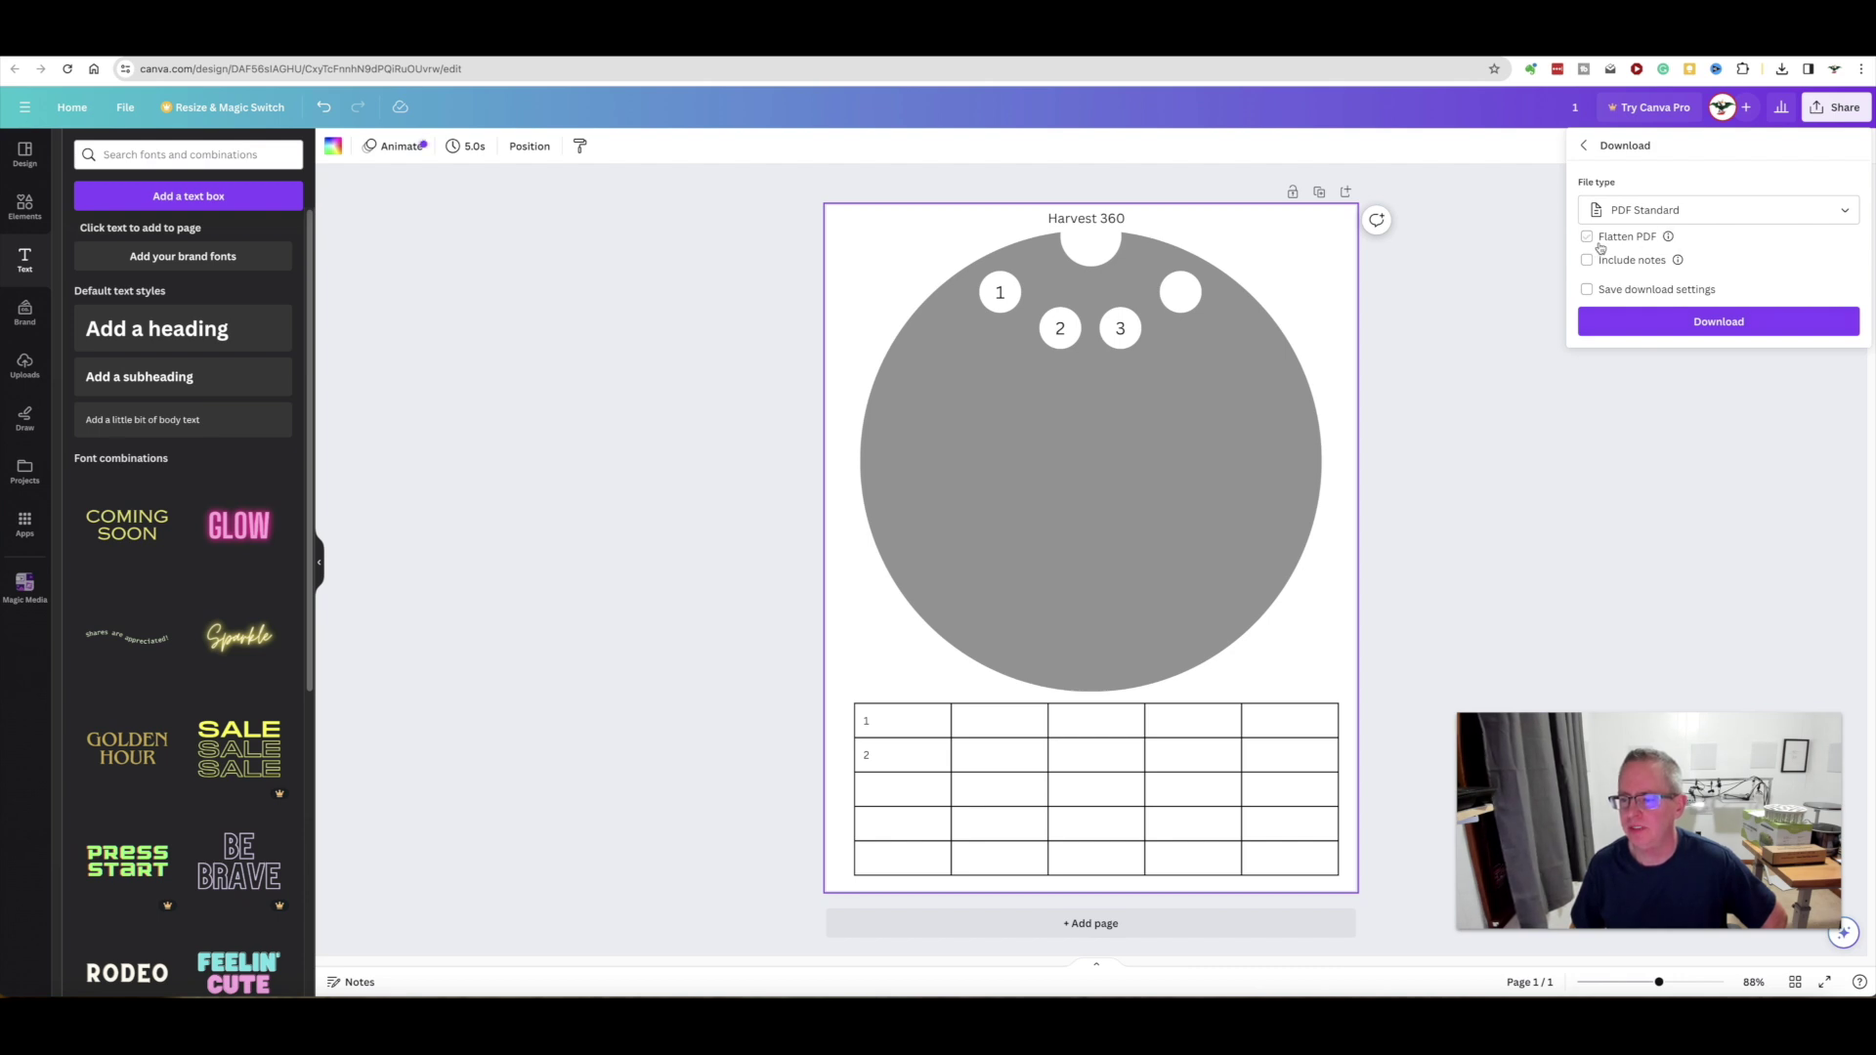
{"action": "left_click", "coordinate": [1589, 238]}
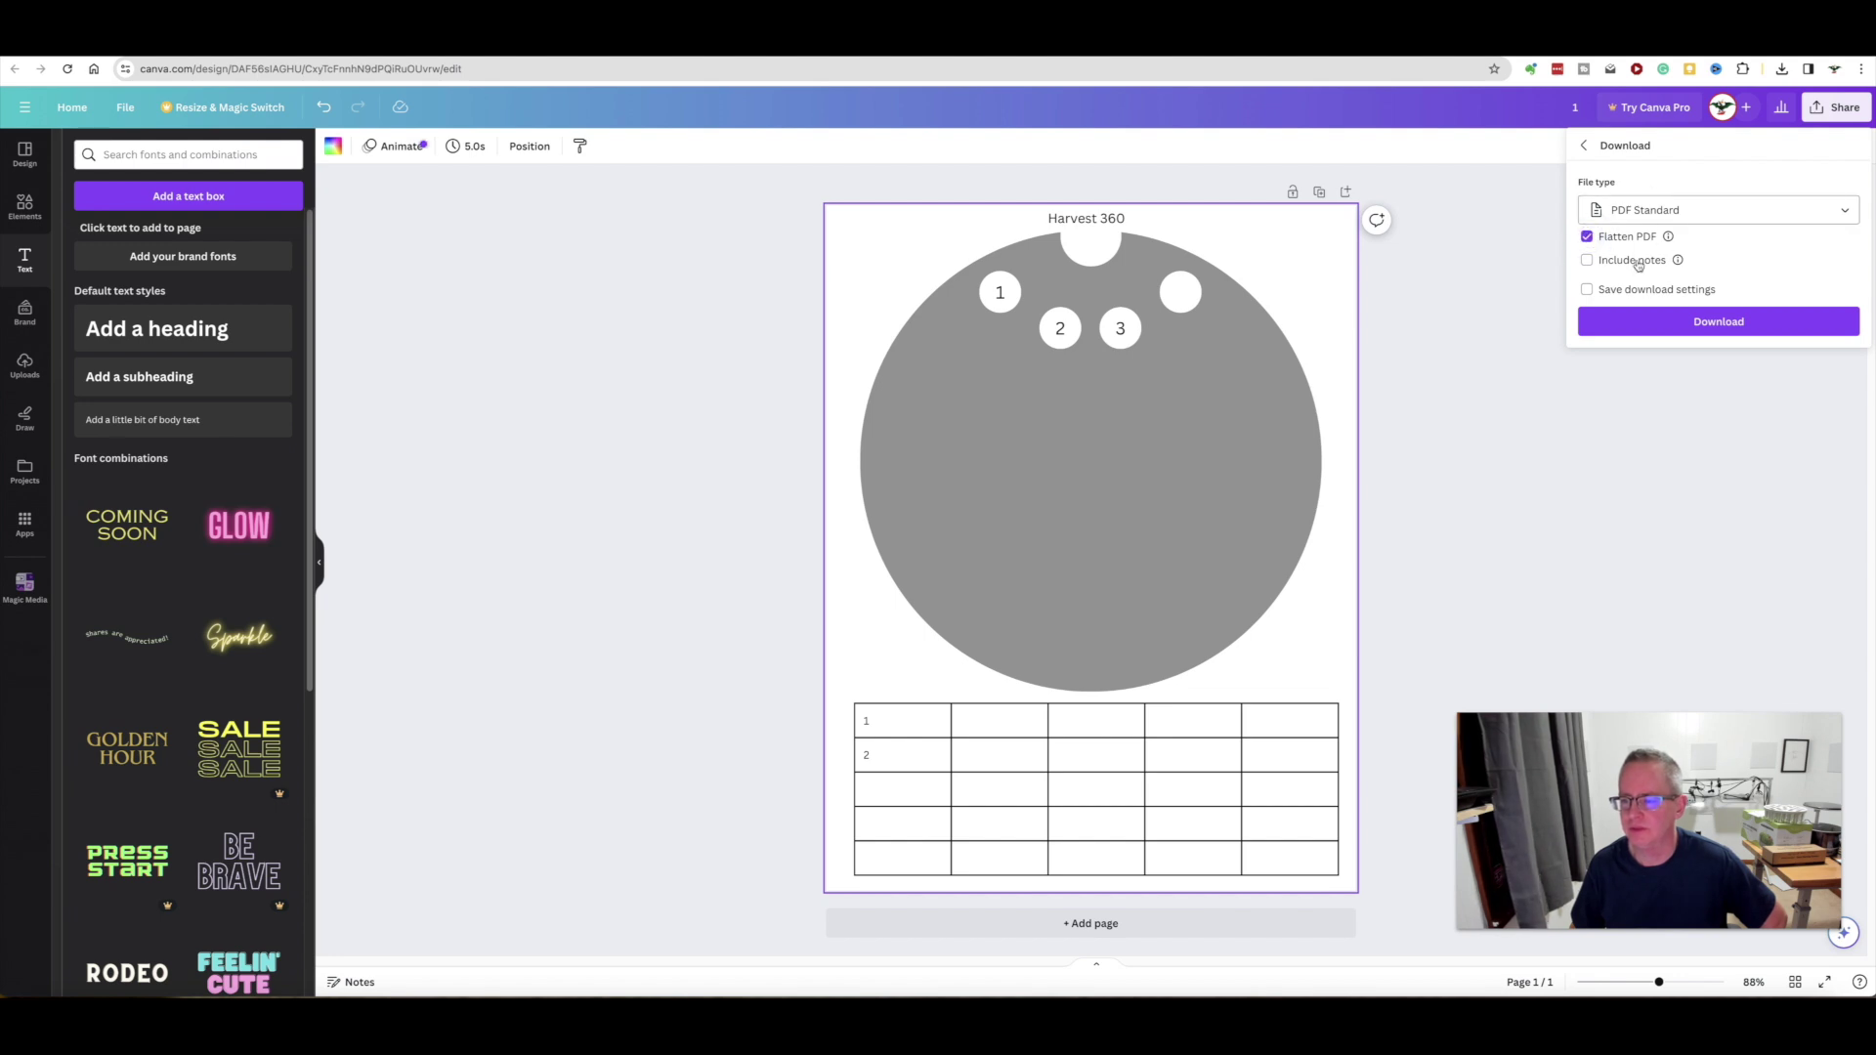
{"action": "left_click", "coordinate": [1690, 329]}
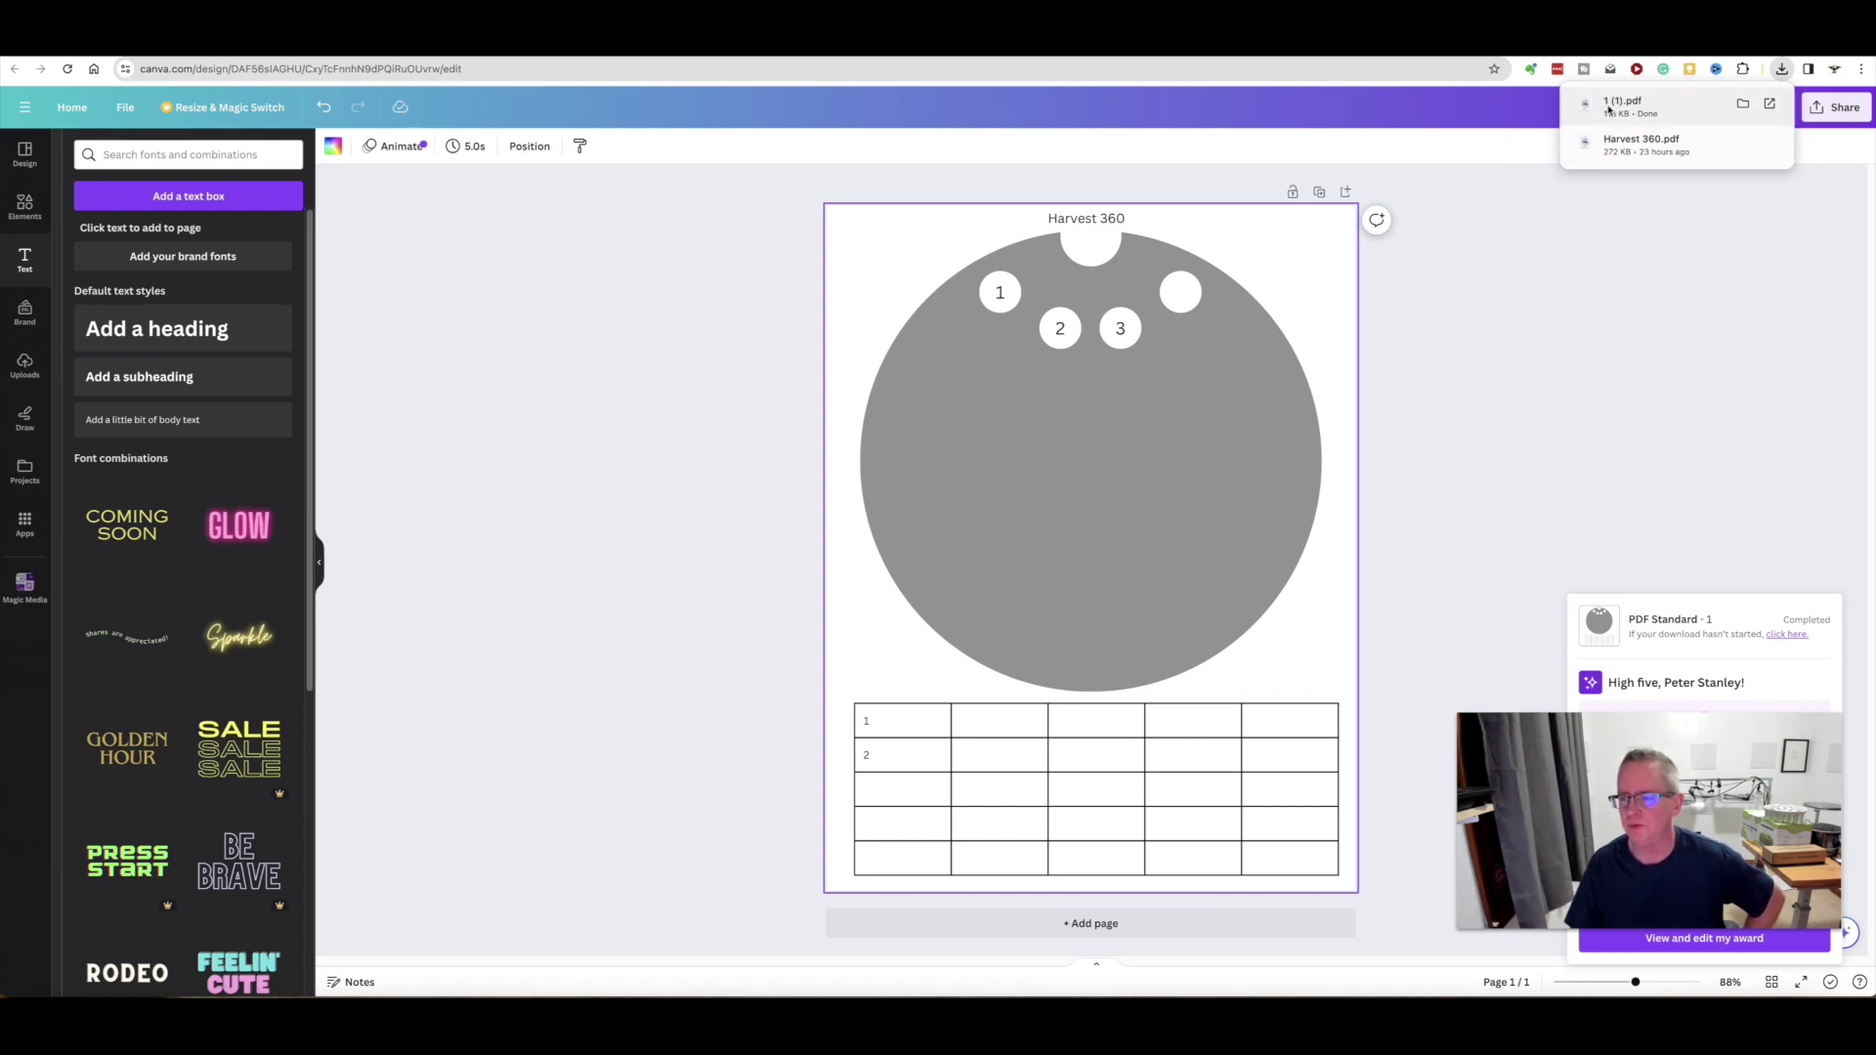
{"action": "left_click", "coordinate": [1639, 206]}
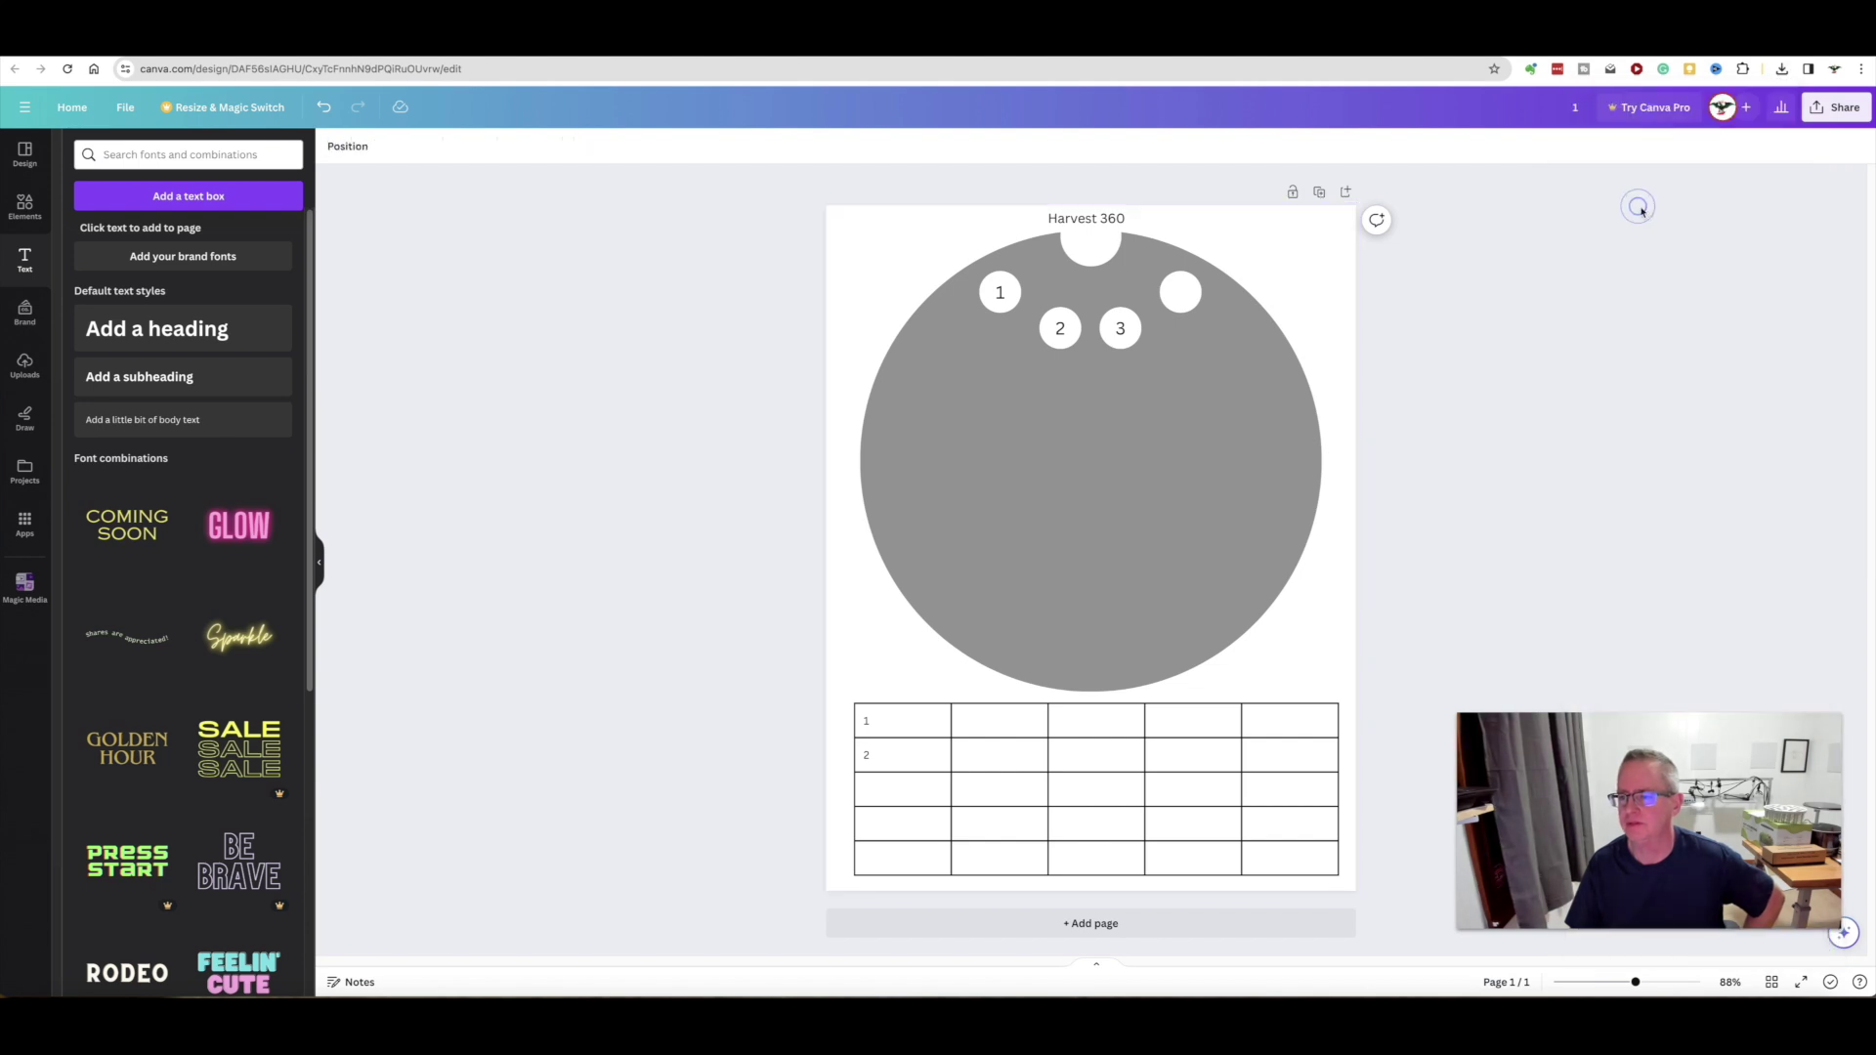
Step: Rename the design to 'Harvest 360 Demo'
{"action": "left_click", "coordinate": [1579, 107]}
{"action": "type", "text": "Harvest"}
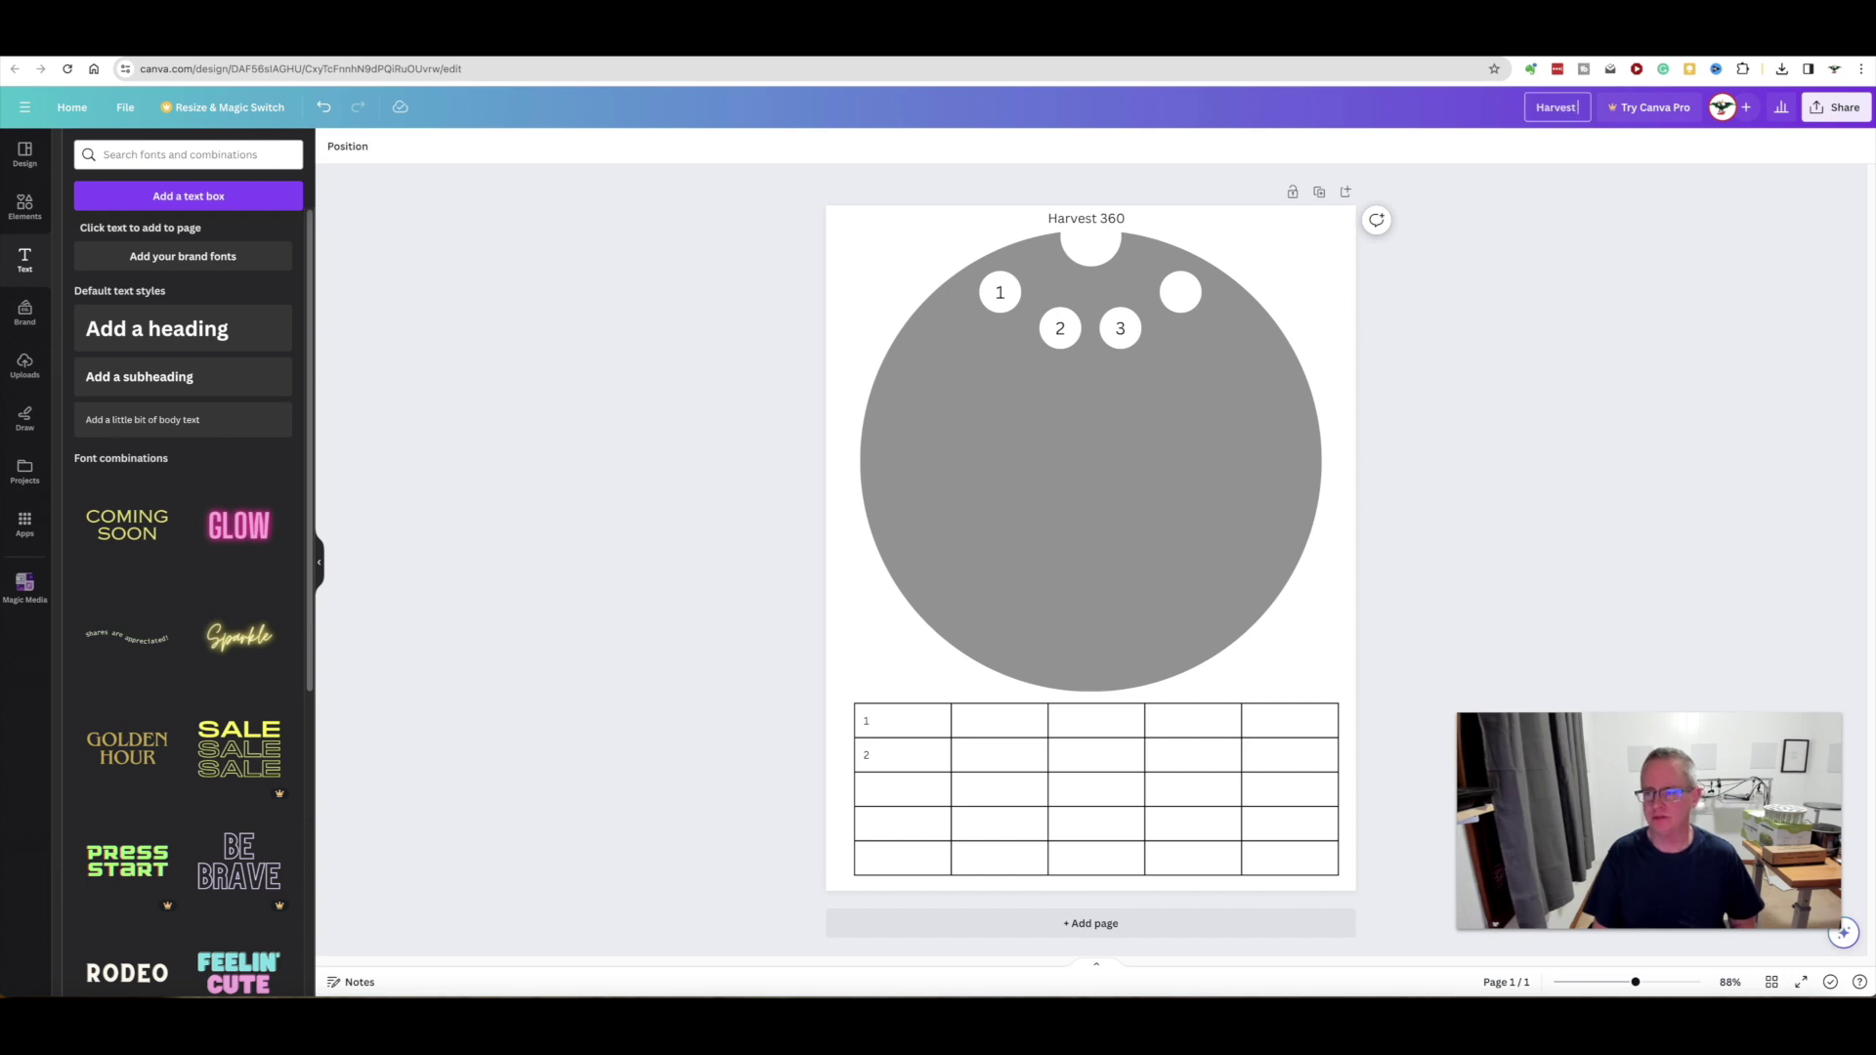
{"action": "type", "text": " 36"}
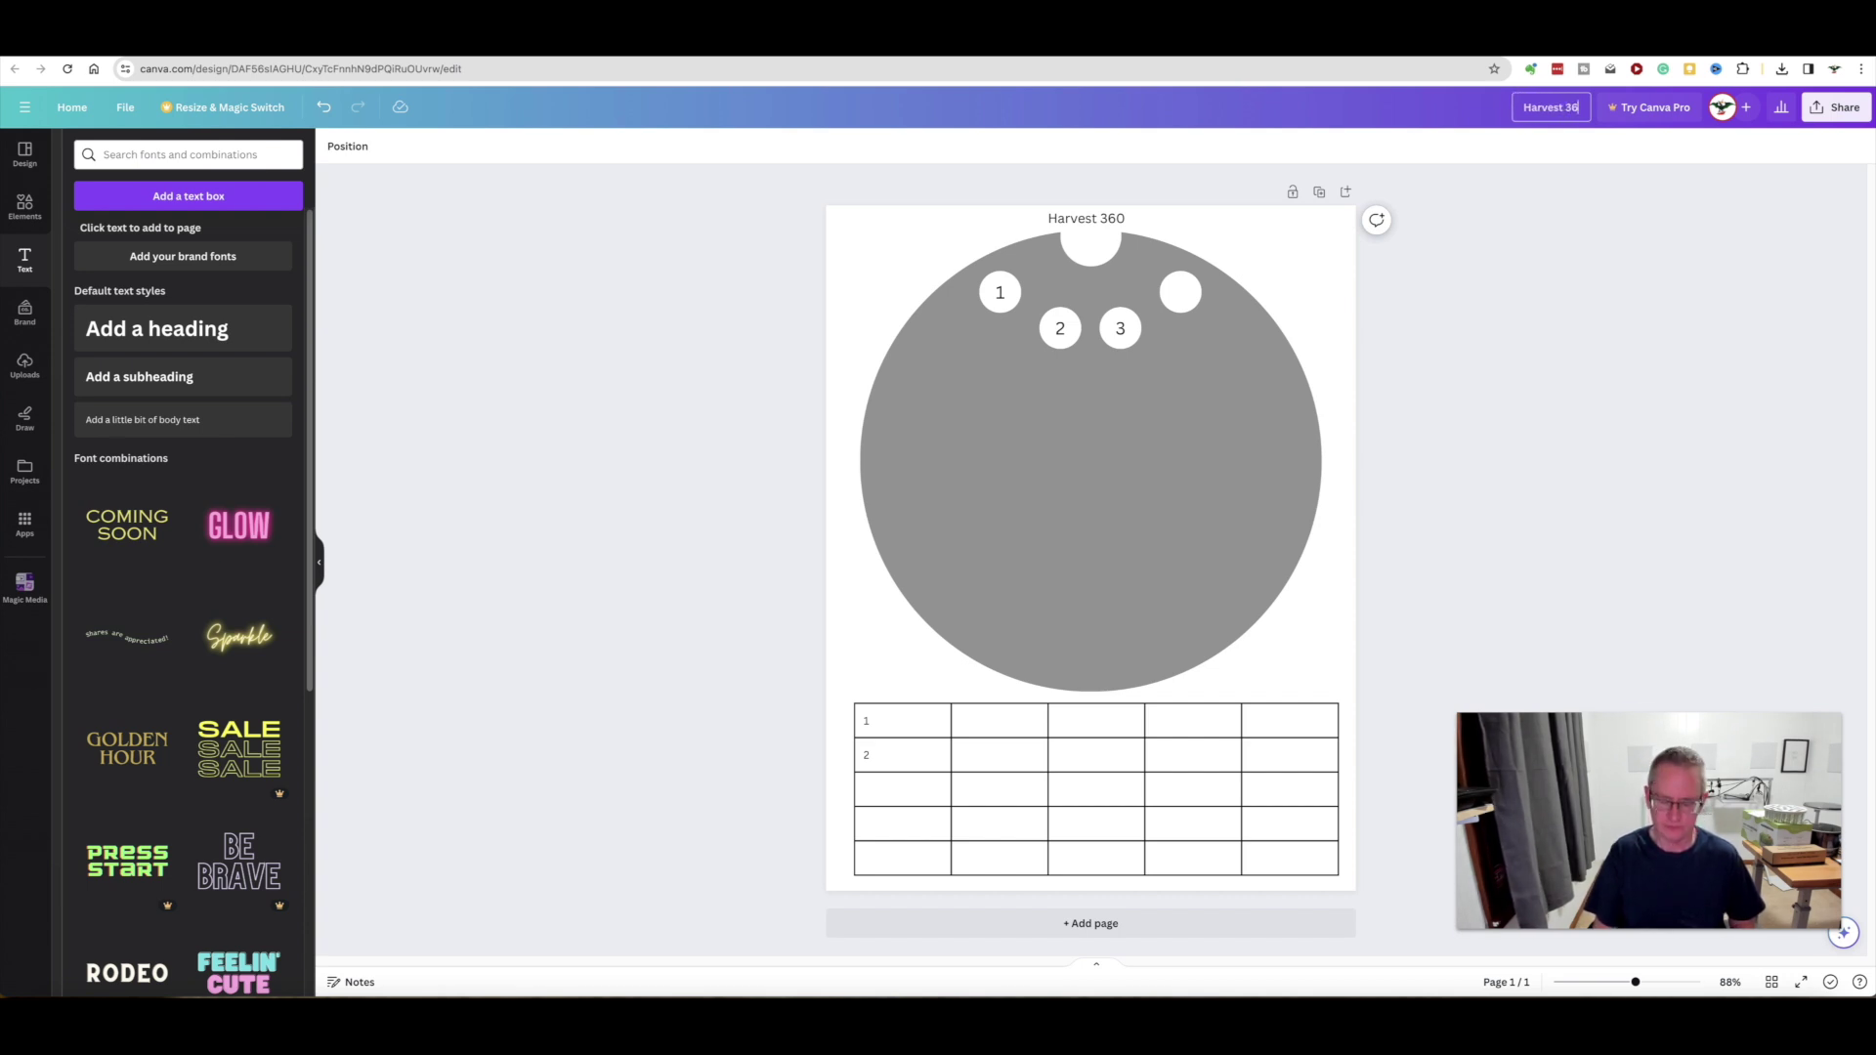
{"action": "type", "text": "0 Demo"}
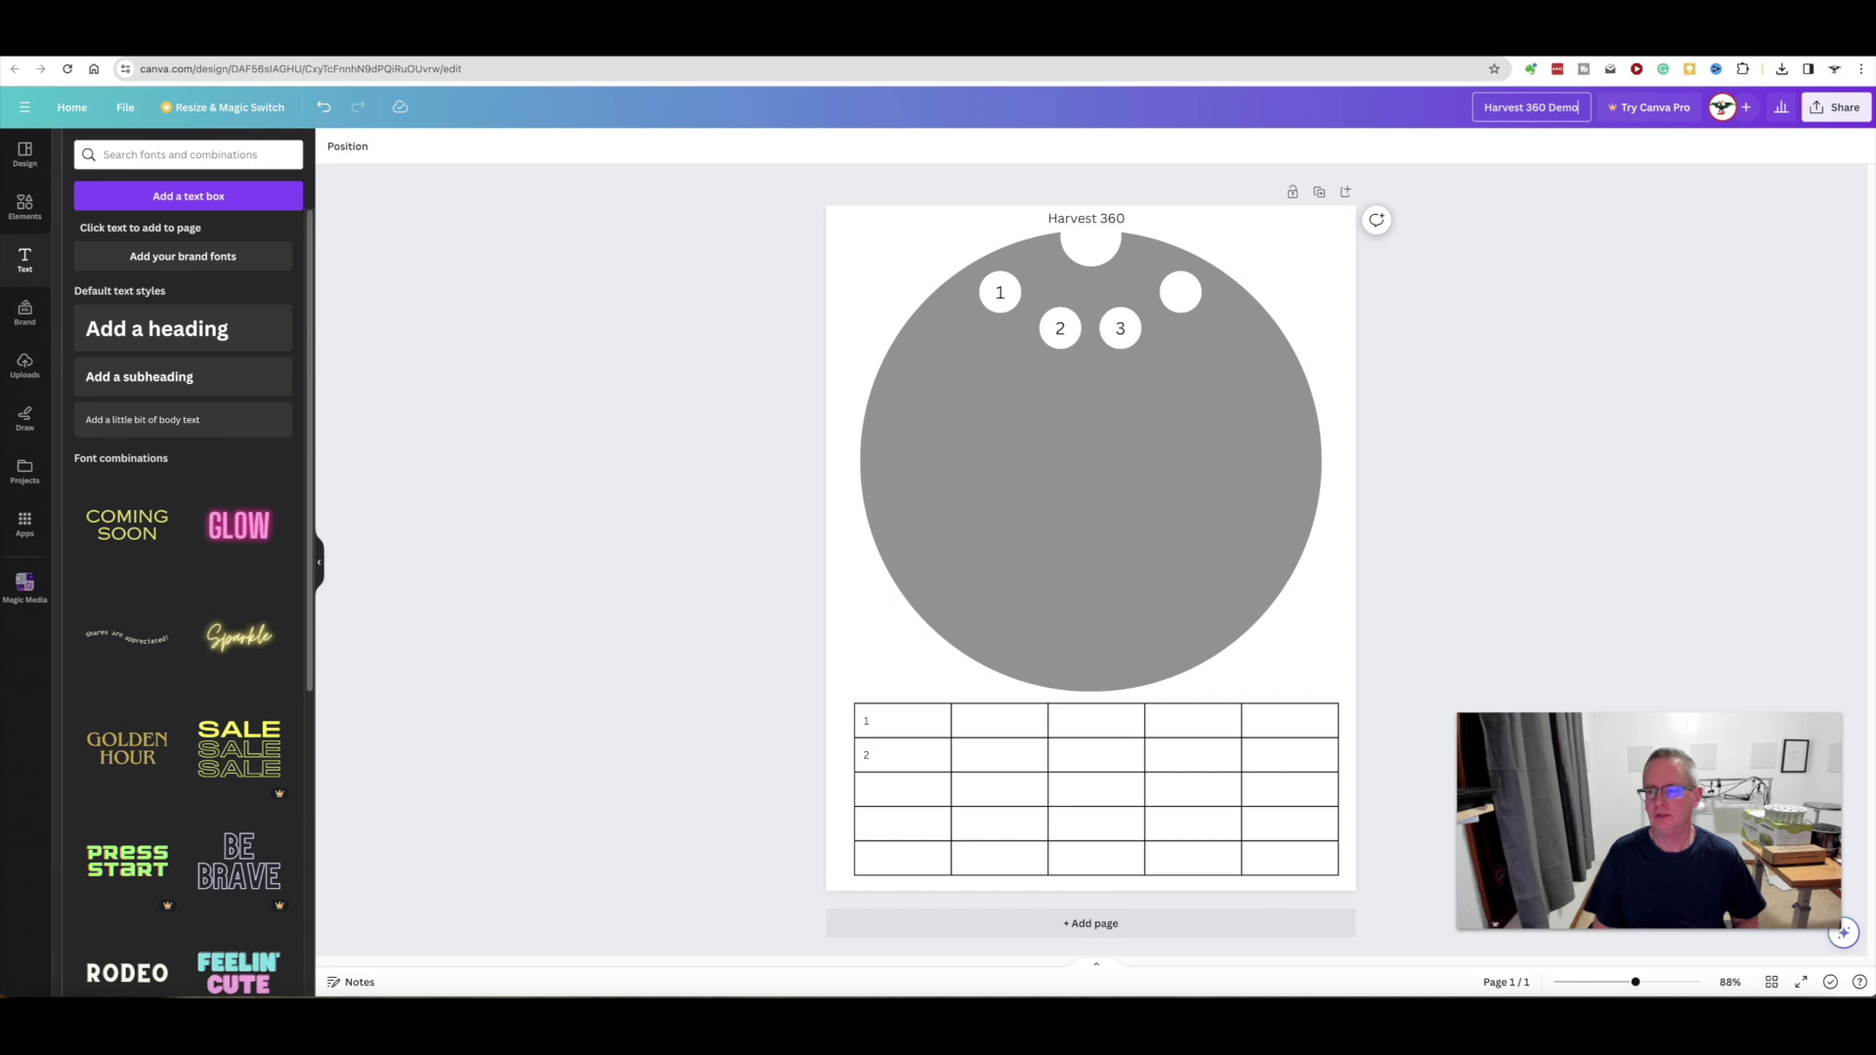
{"action": "left_click", "coordinate": [1681, 214]}
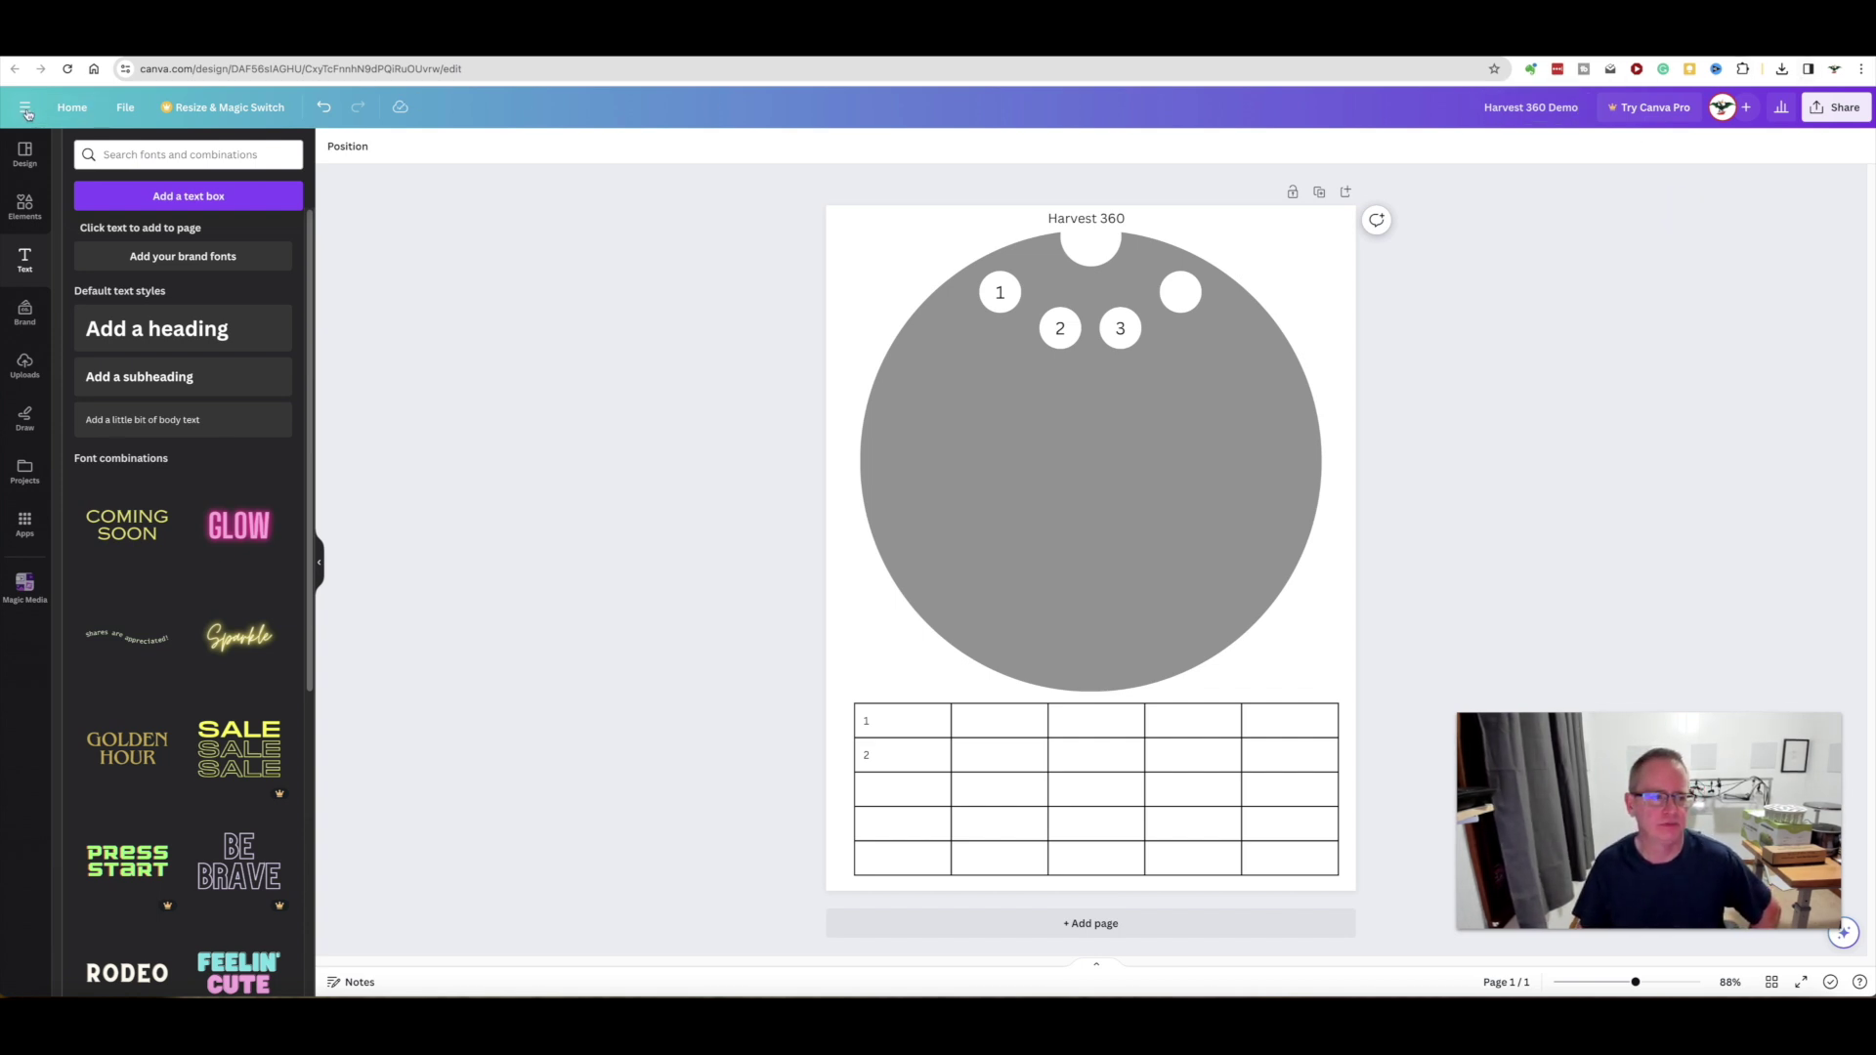
Step: Download the design again as a PDF Print file
{"action": "left_click", "coordinate": [121, 107]}
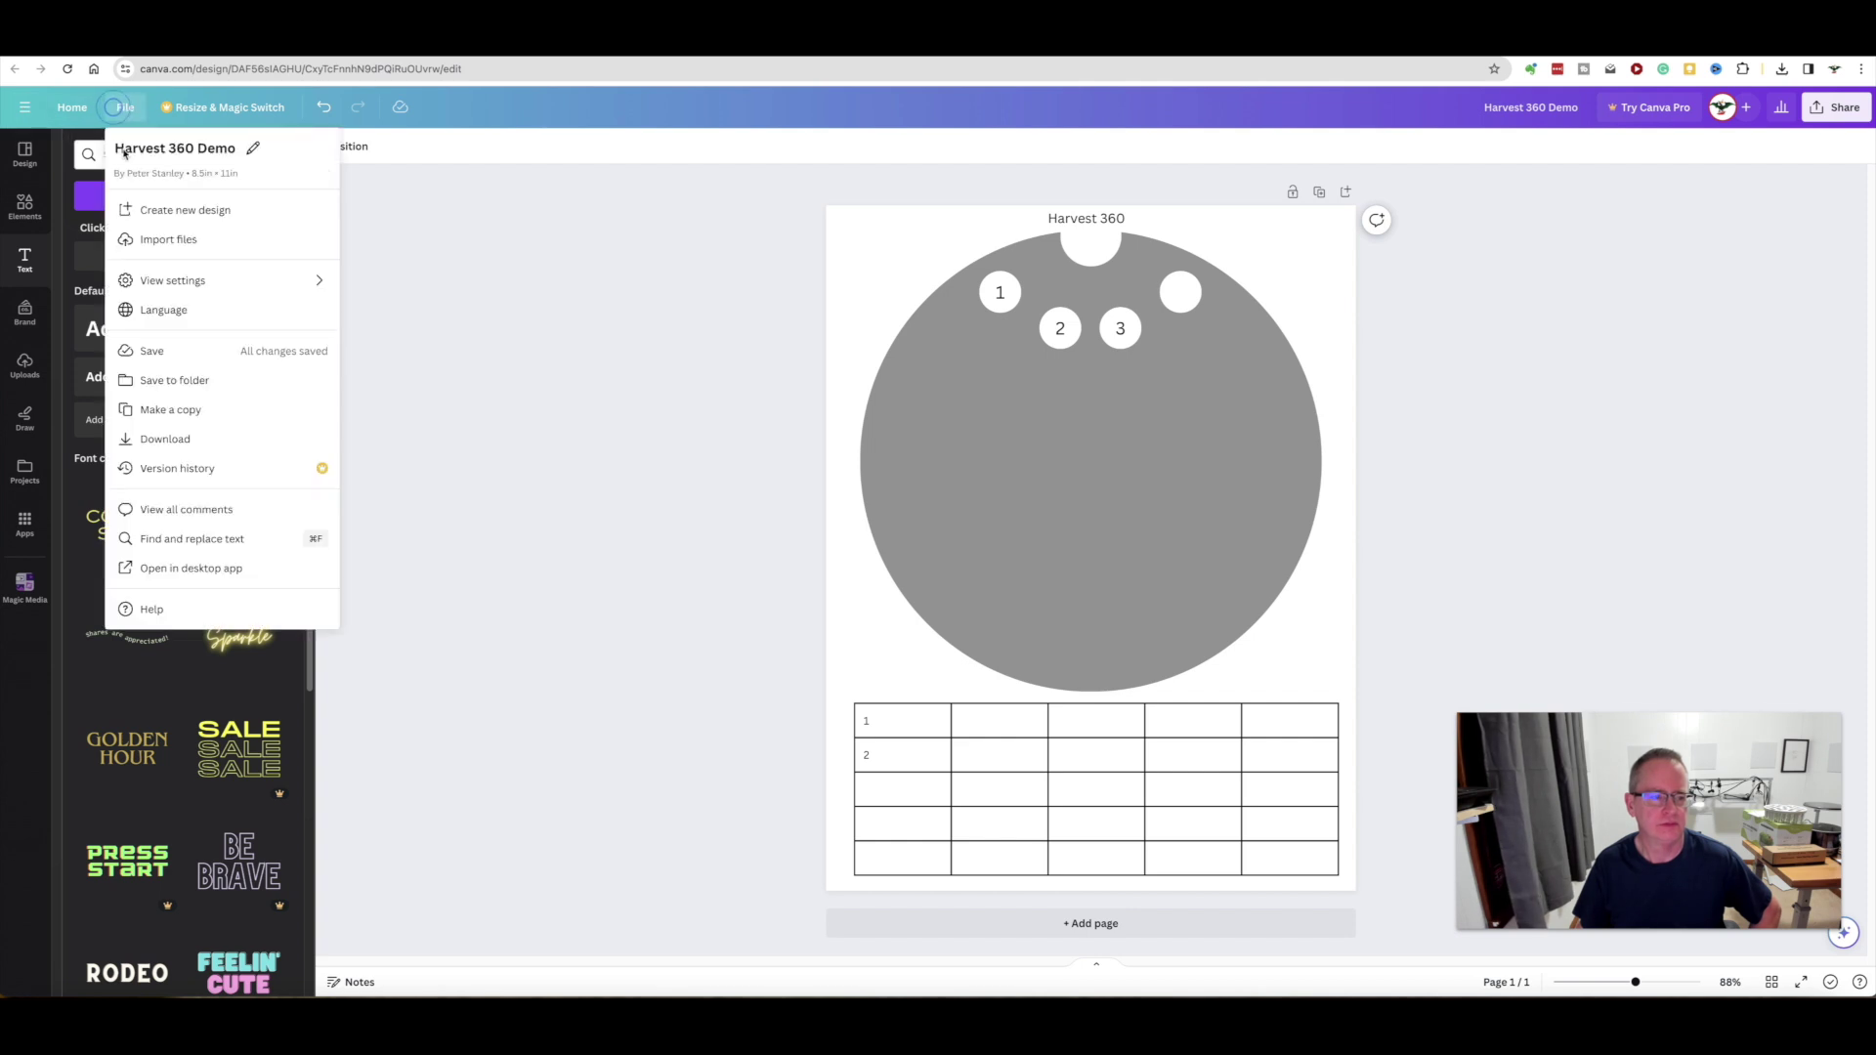
{"action": "left_click", "coordinate": [180, 438]}
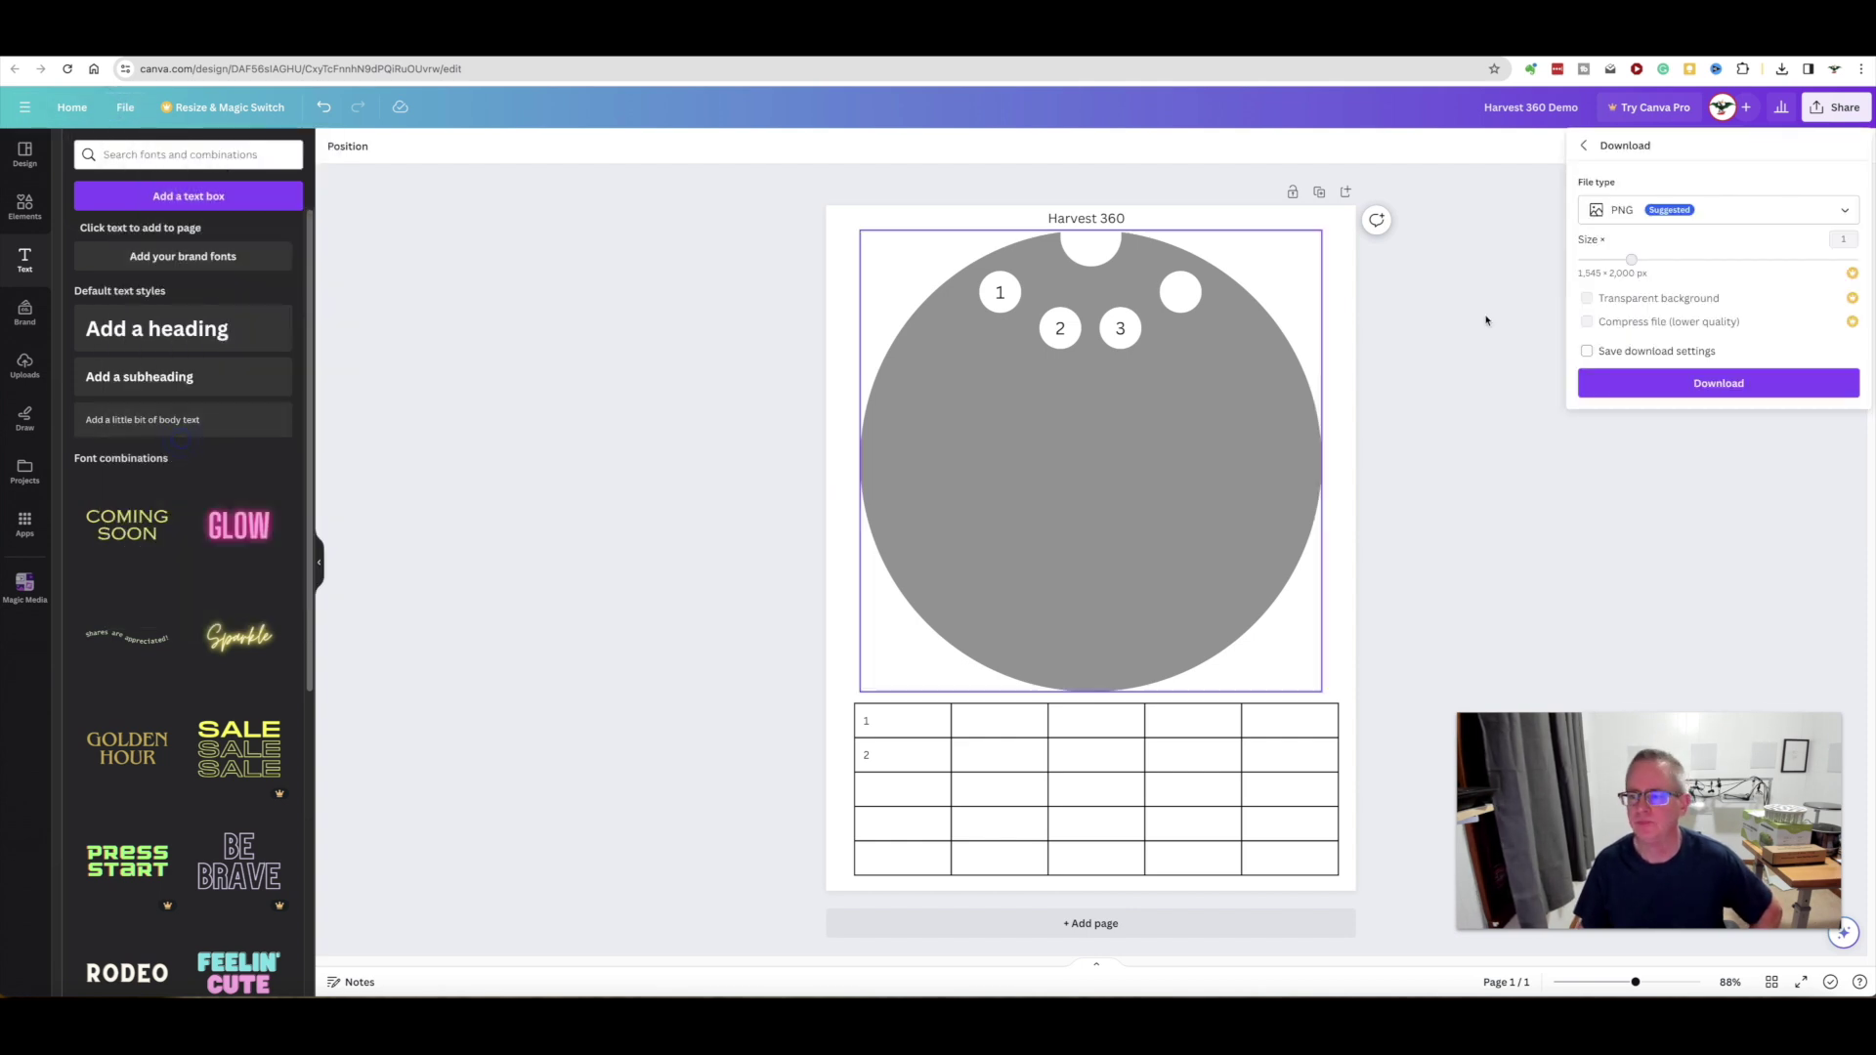
{"action": "left_click", "coordinate": [1646, 217]}
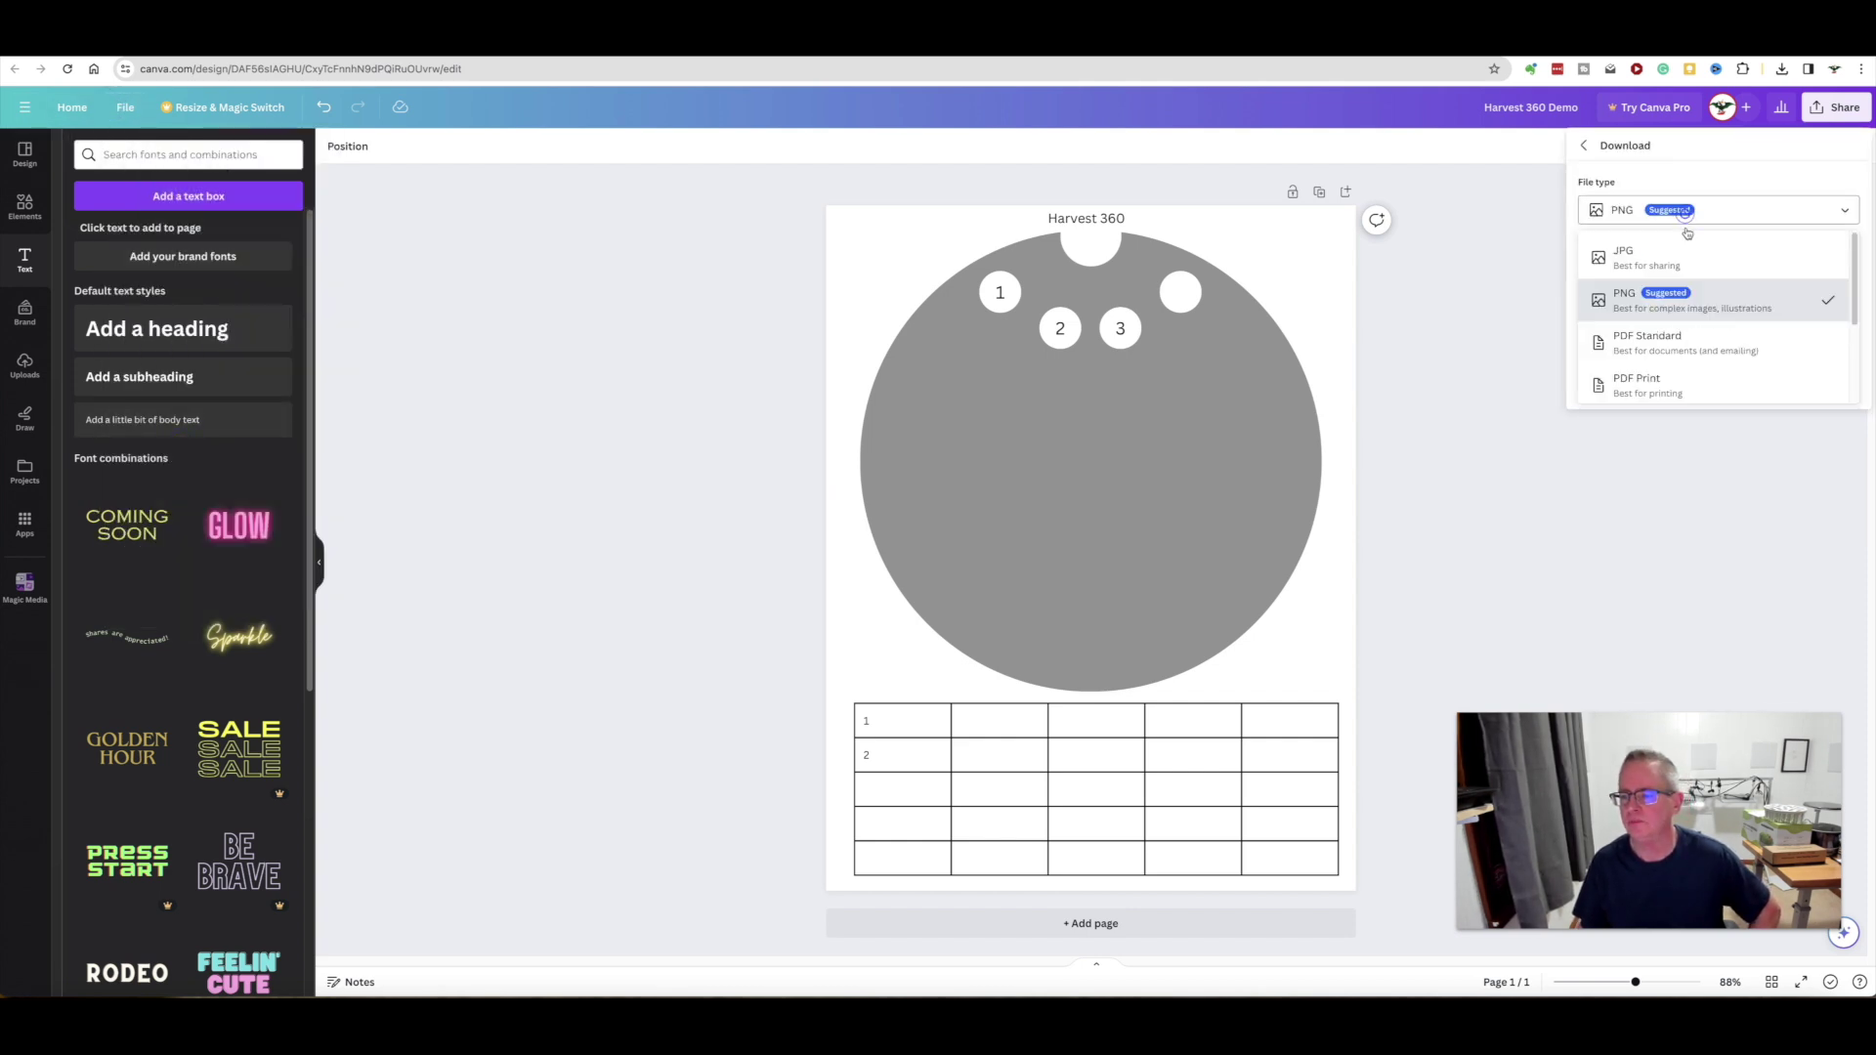
{"action": "left_click", "coordinate": [1681, 383]}
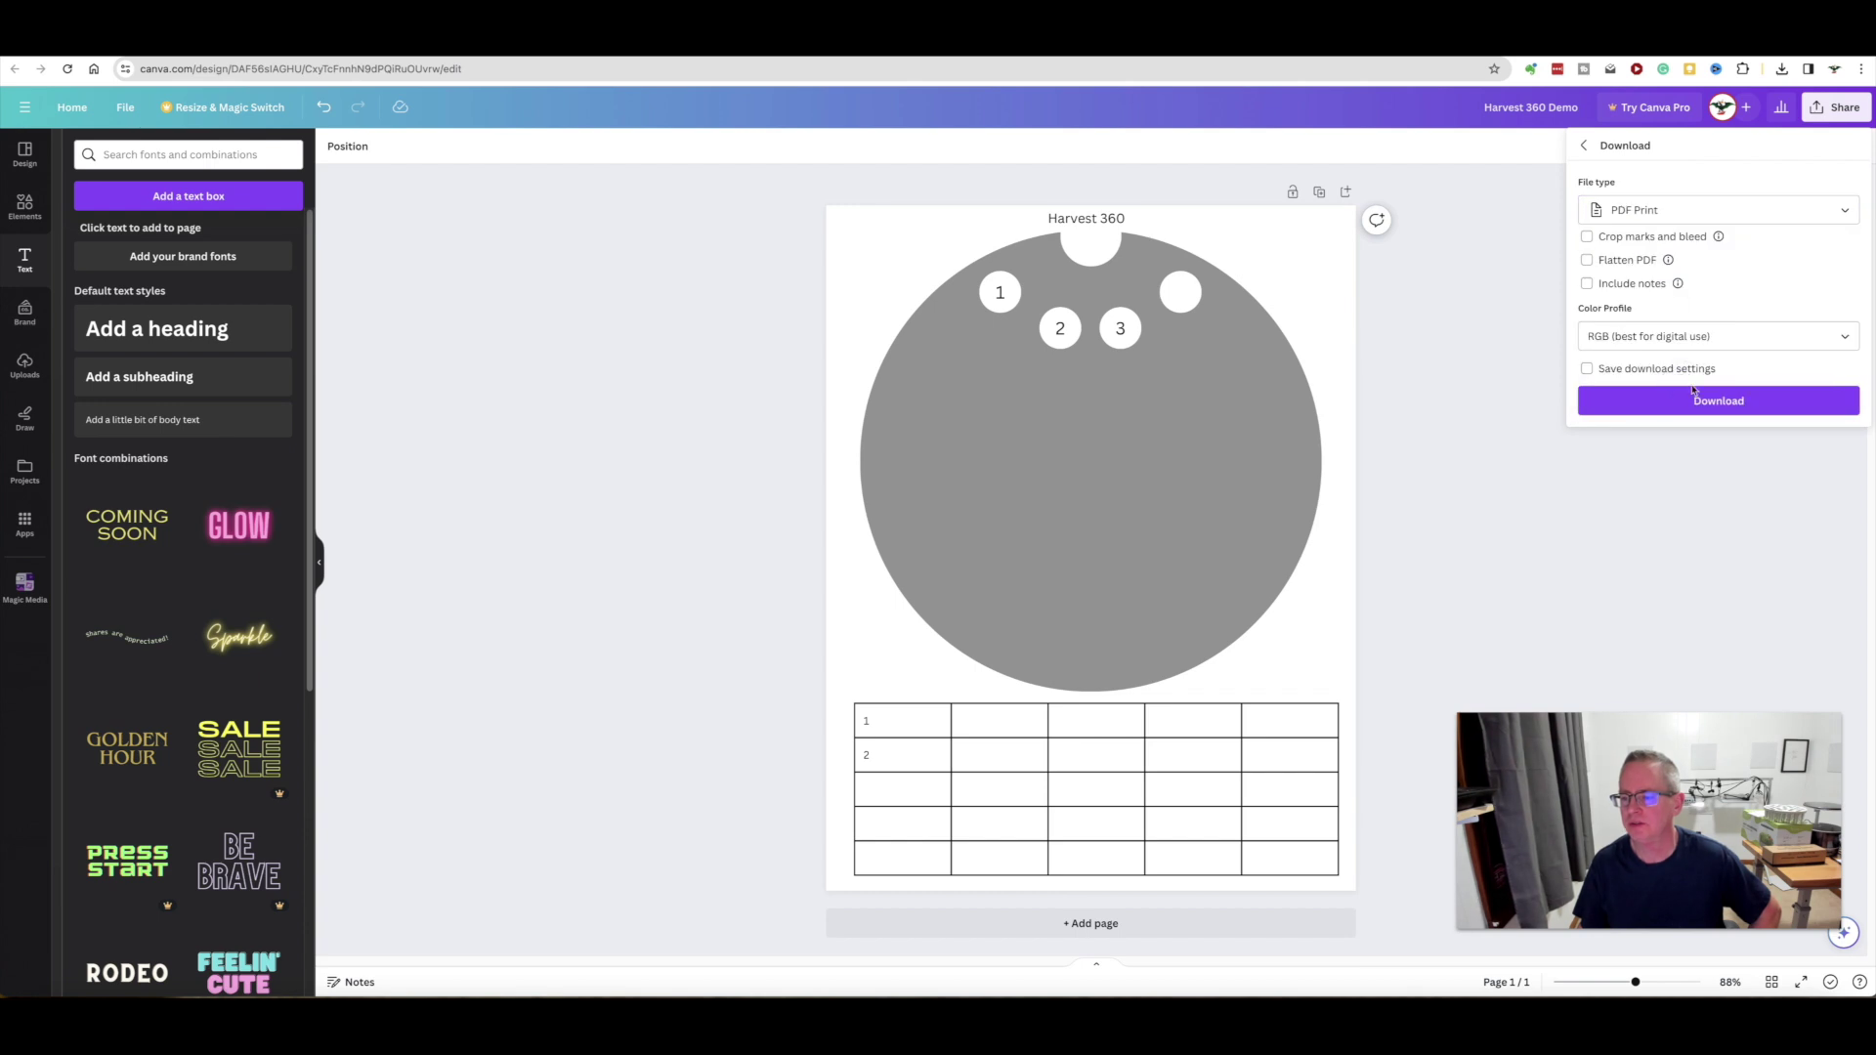
{"action": "left_click", "coordinate": [1696, 400]}
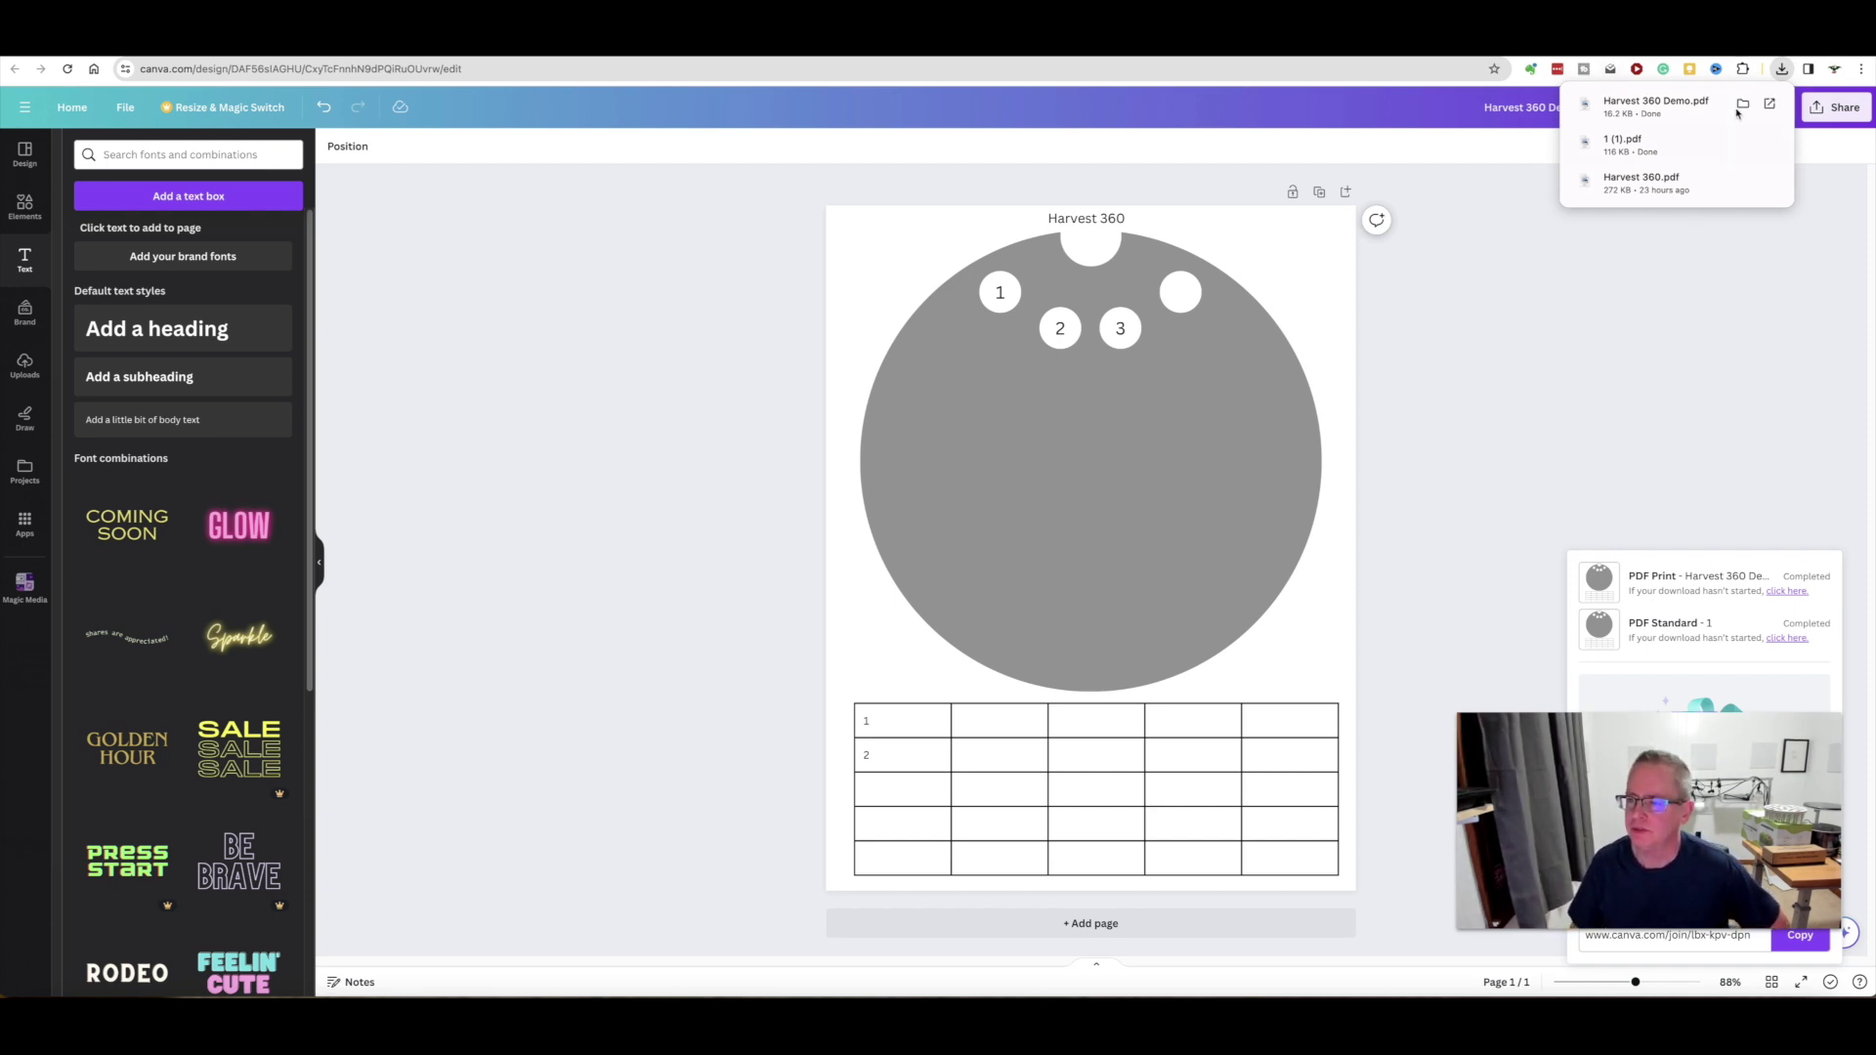
Step: Open Harvest 360 Demo.pdf in Chrome's PDF viewer, then return to the Send to Kindle page
{"action": "left_click", "coordinate": [1640, 106]}
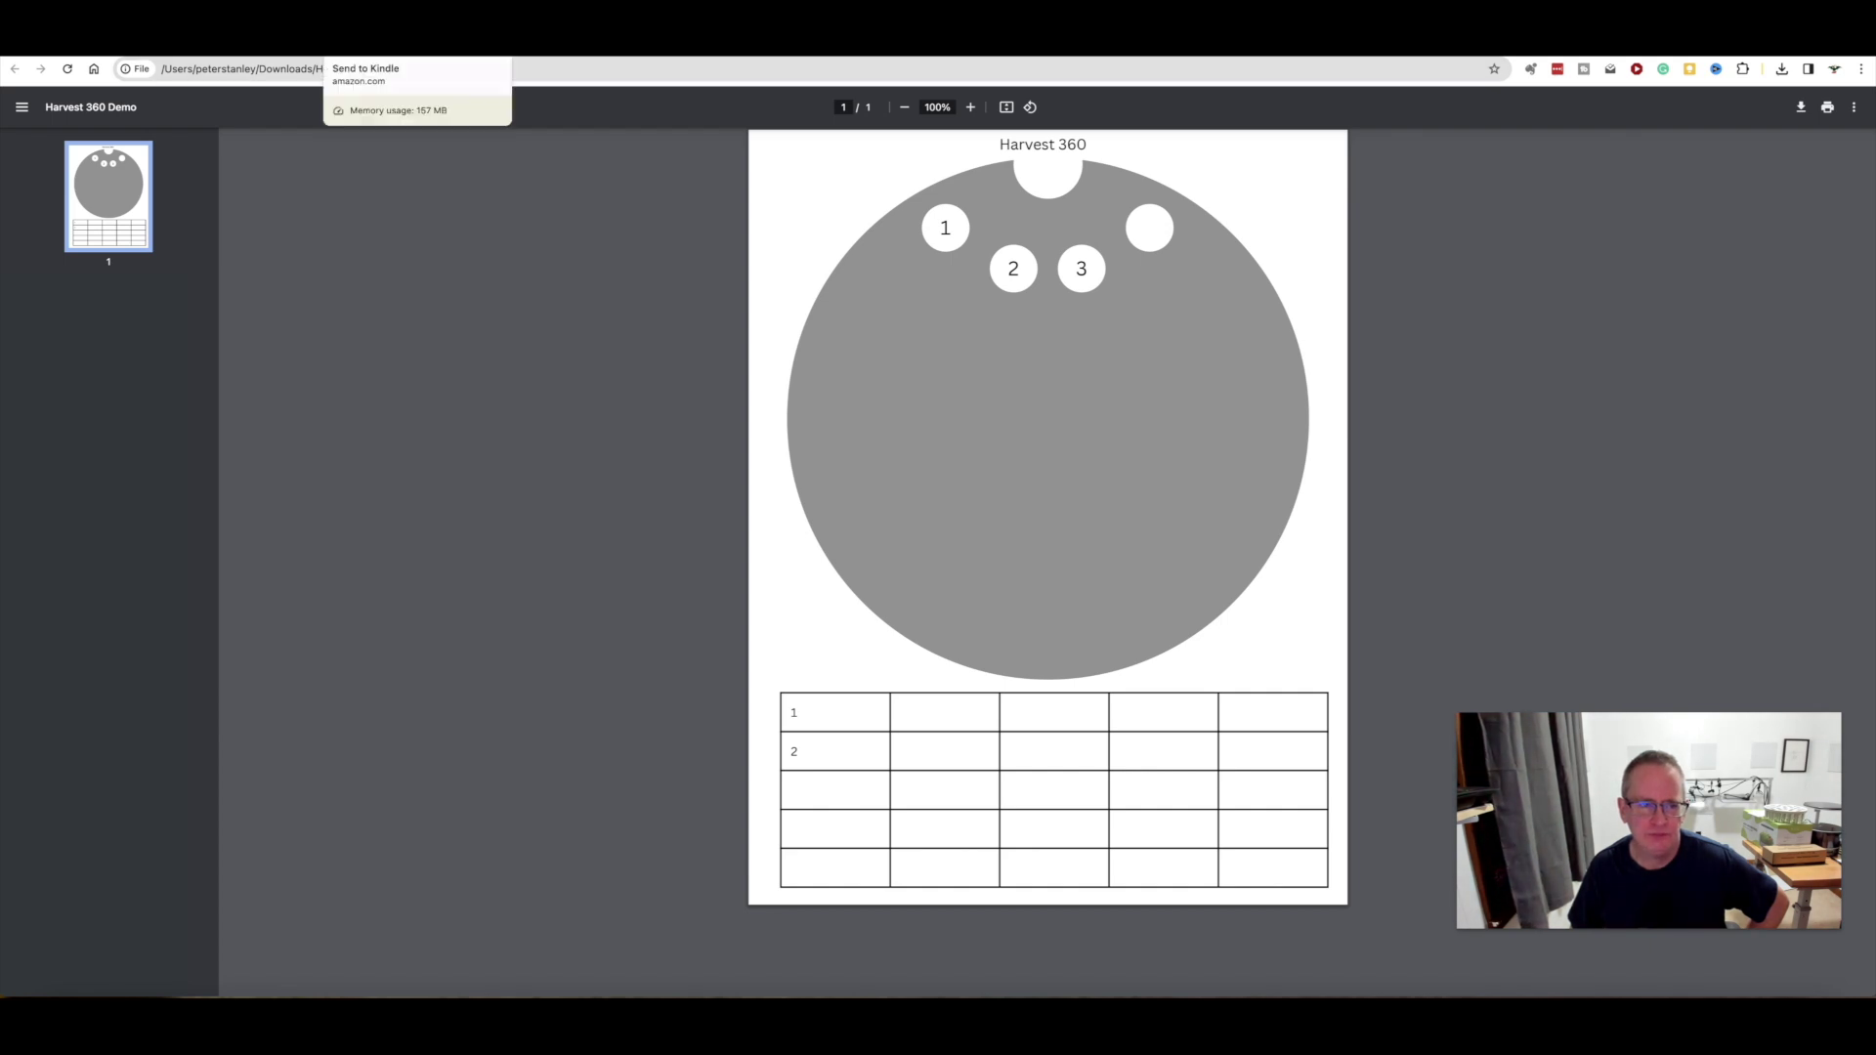
{"action": "key", "text": "ctrl+Tab"}
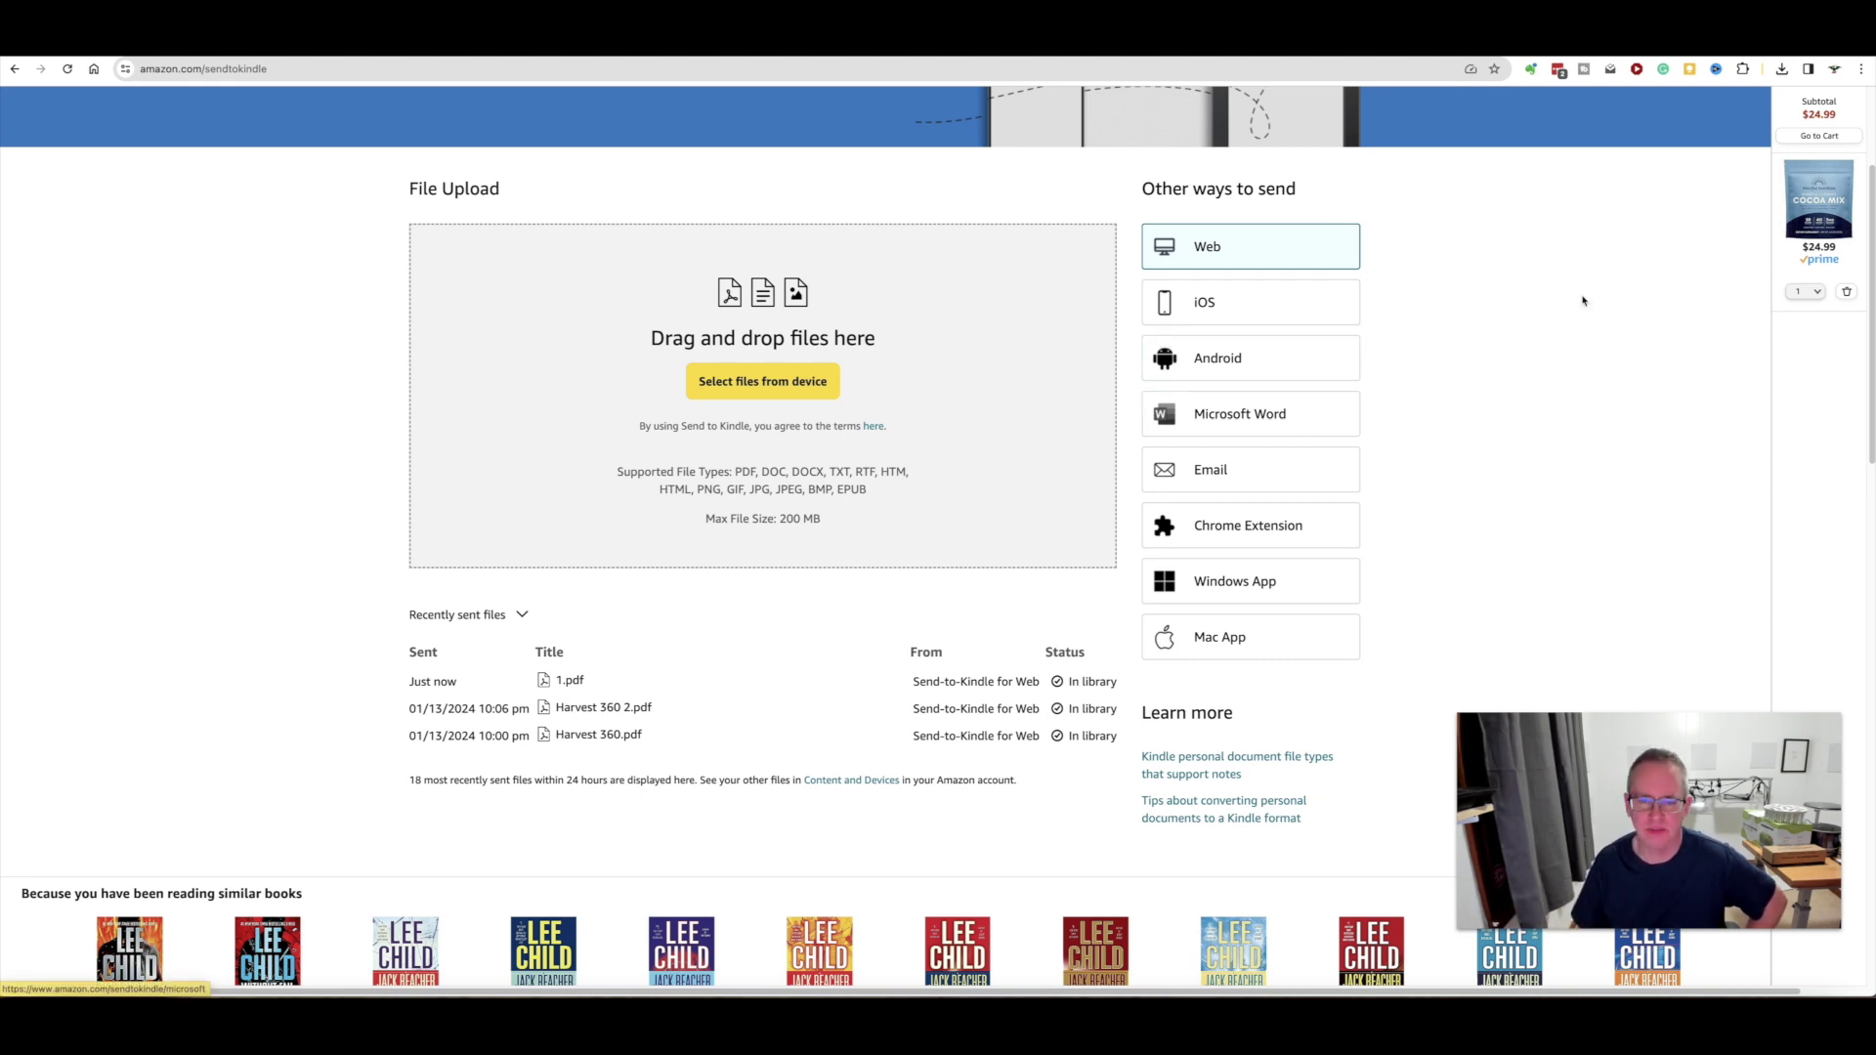
Step: Switch back to the Canva design tab
{"action": "key", "text": "ctrl+Tab"}
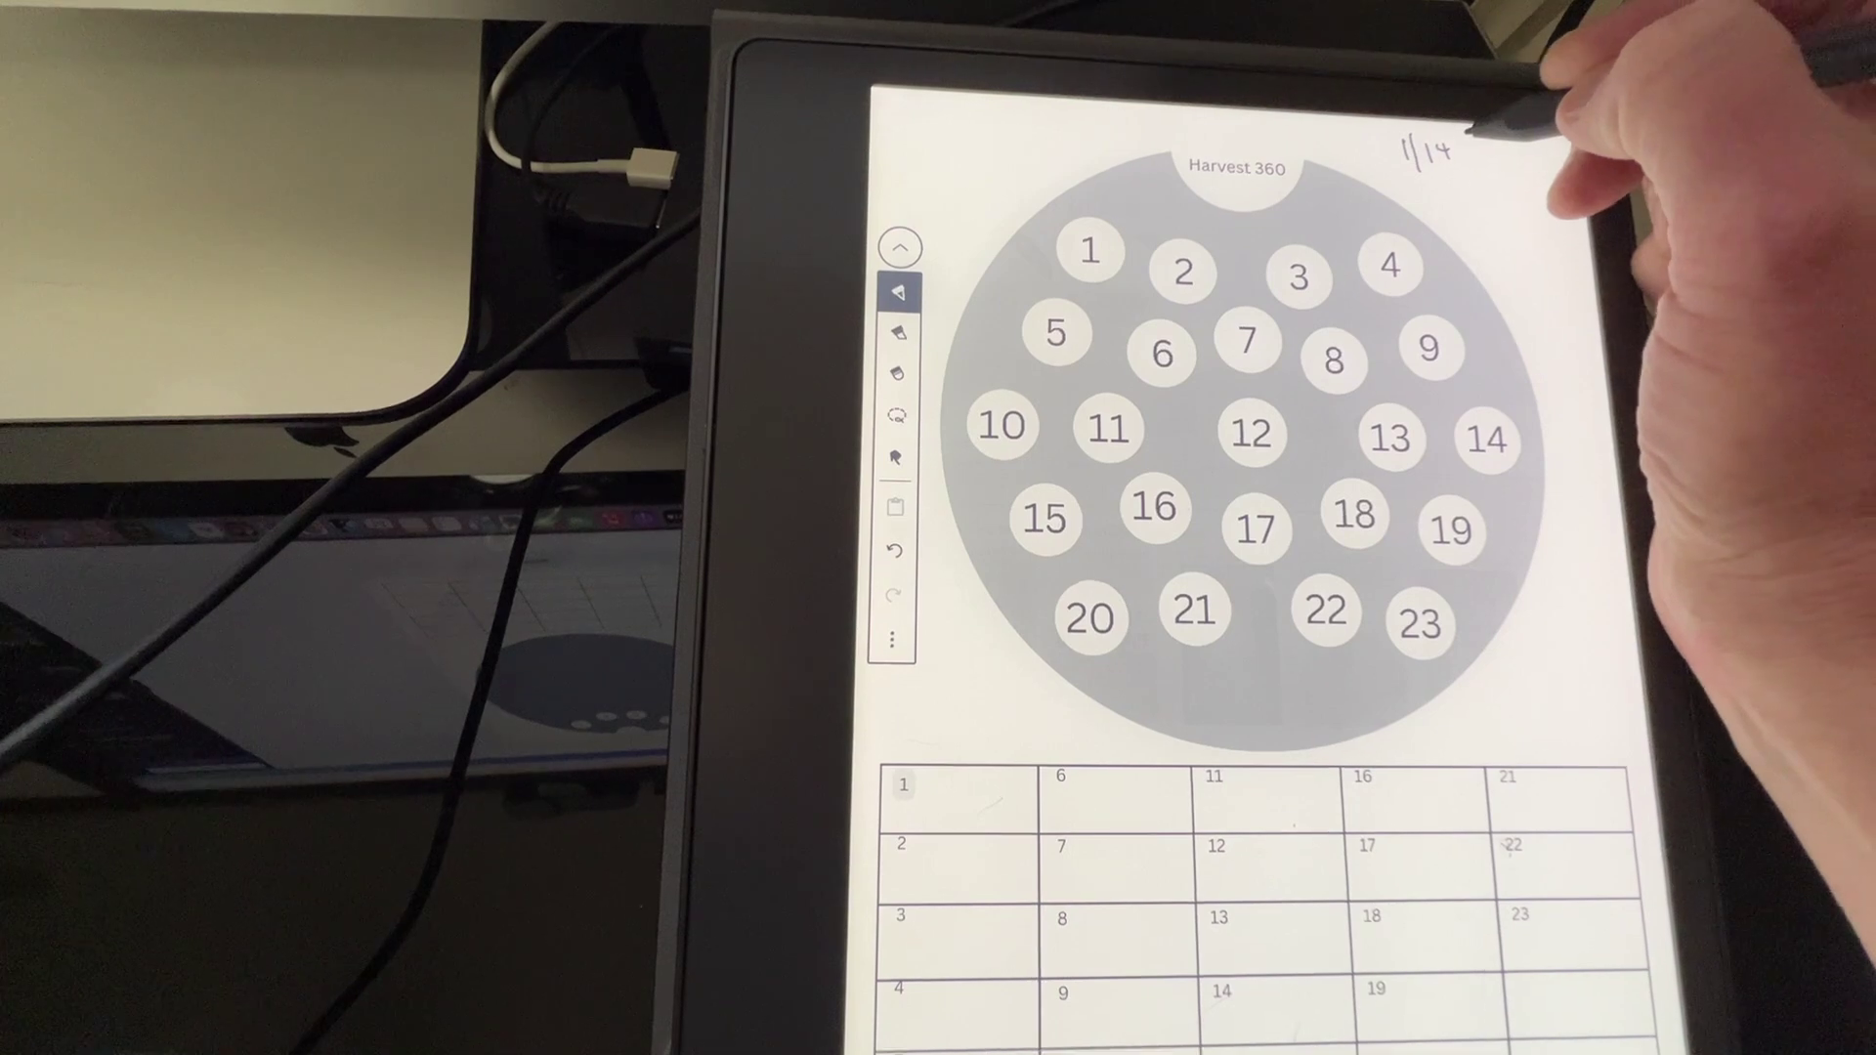
Step: Finish the handwritten date 1/14/23 at top right, then write Bhut in table cell 1
{"action": "mouse_move", "coordinate": [1472, 137]}
{"action": "left_mouse_down"}
{"action": "mouse_move", "coordinate": [1468, 166]}
{"action": "mouse_move", "coordinate": [1508, 160]}
{"action": "left_mouse_up"}
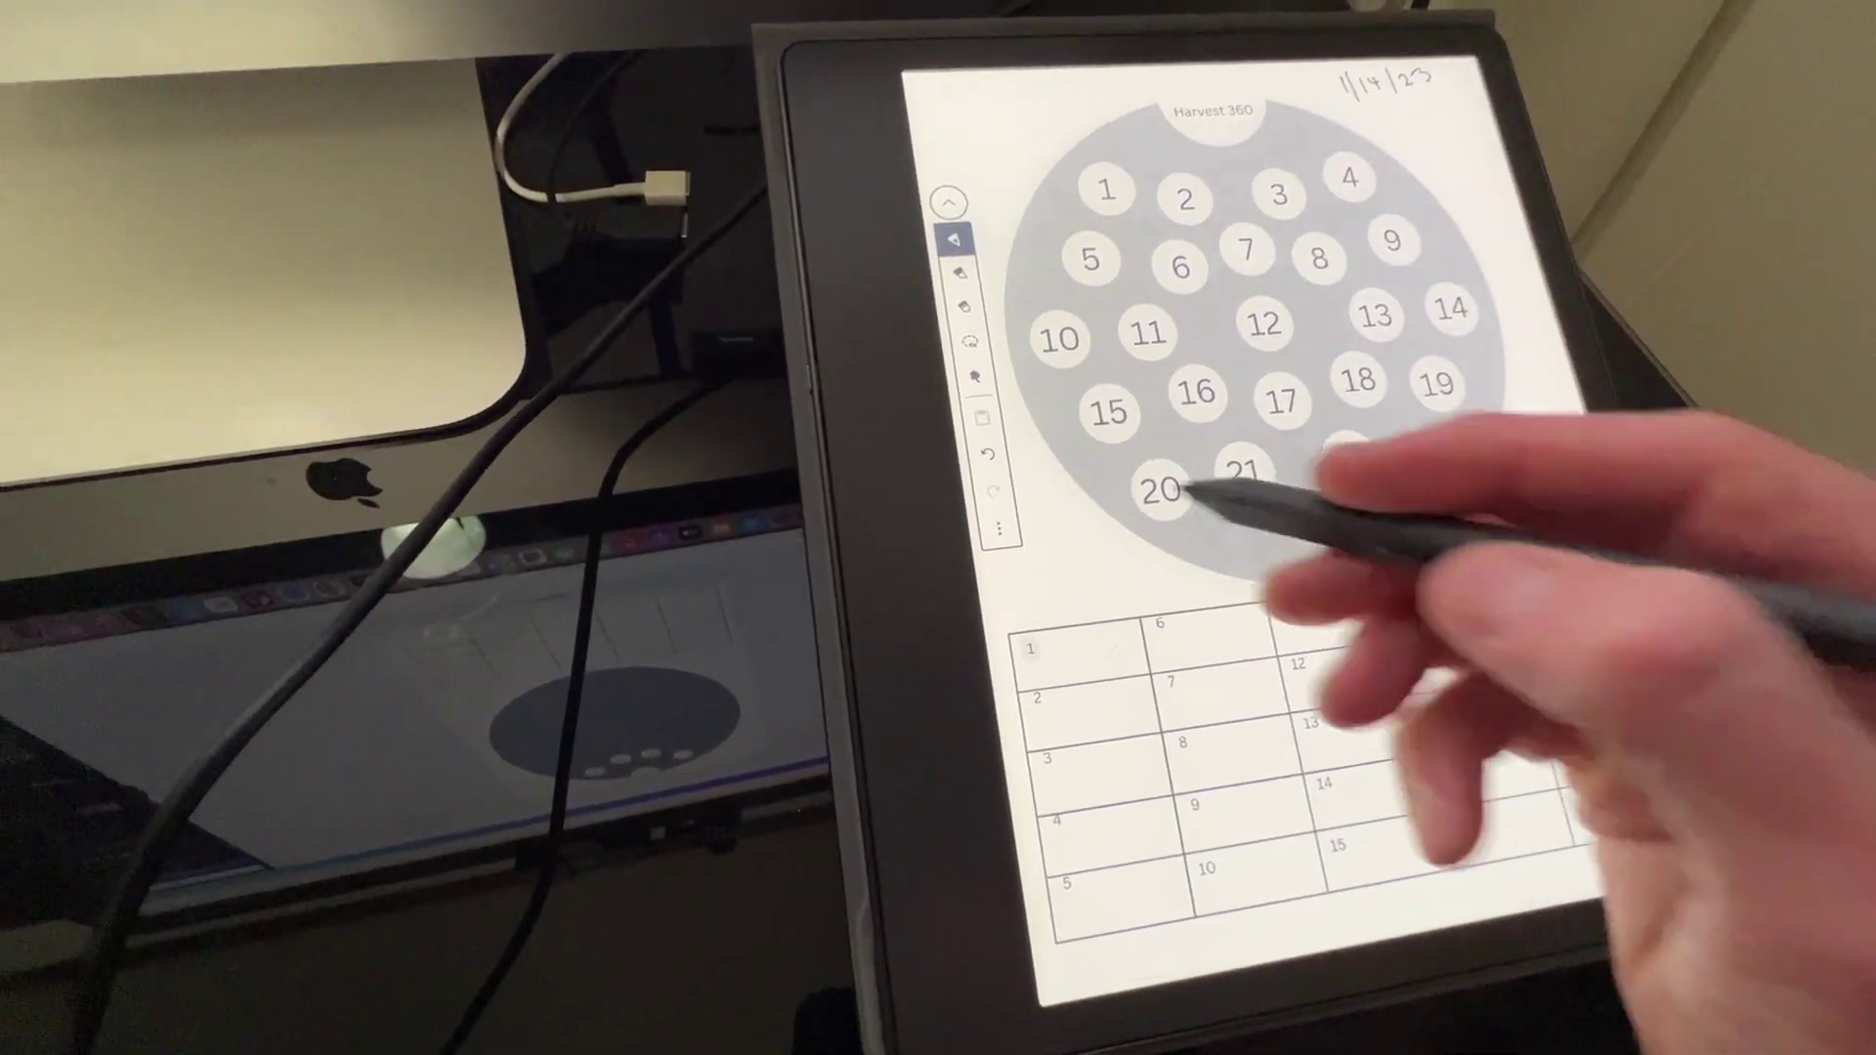
{"action": "mouse_move", "coordinate": [1056, 645]}
{"action": "left_mouse_down"}
{"action": "mouse_move", "coordinate": [1067, 666]}
{"action": "mouse_move", "coordinate": [1169, 641]}
{"action": "mouse_move", "coordinate": [1114, 653]}
{"action": "left_mouse_up"}
{"action": "mouse_move", "coordinate": [1065, 711]}
{"action": "left_mouse_down"}
{"action": "mouse_move", "coordinate": [1069, 728]}
{"action": "mouse_move", "coordinate": [1144, 712]}
{"action": "mouse_move", "coordinate": [1093, 772]}
{"action": "mouse_move", "coordinate": [1112, 775]}
{"action": "left_mouse_up"}
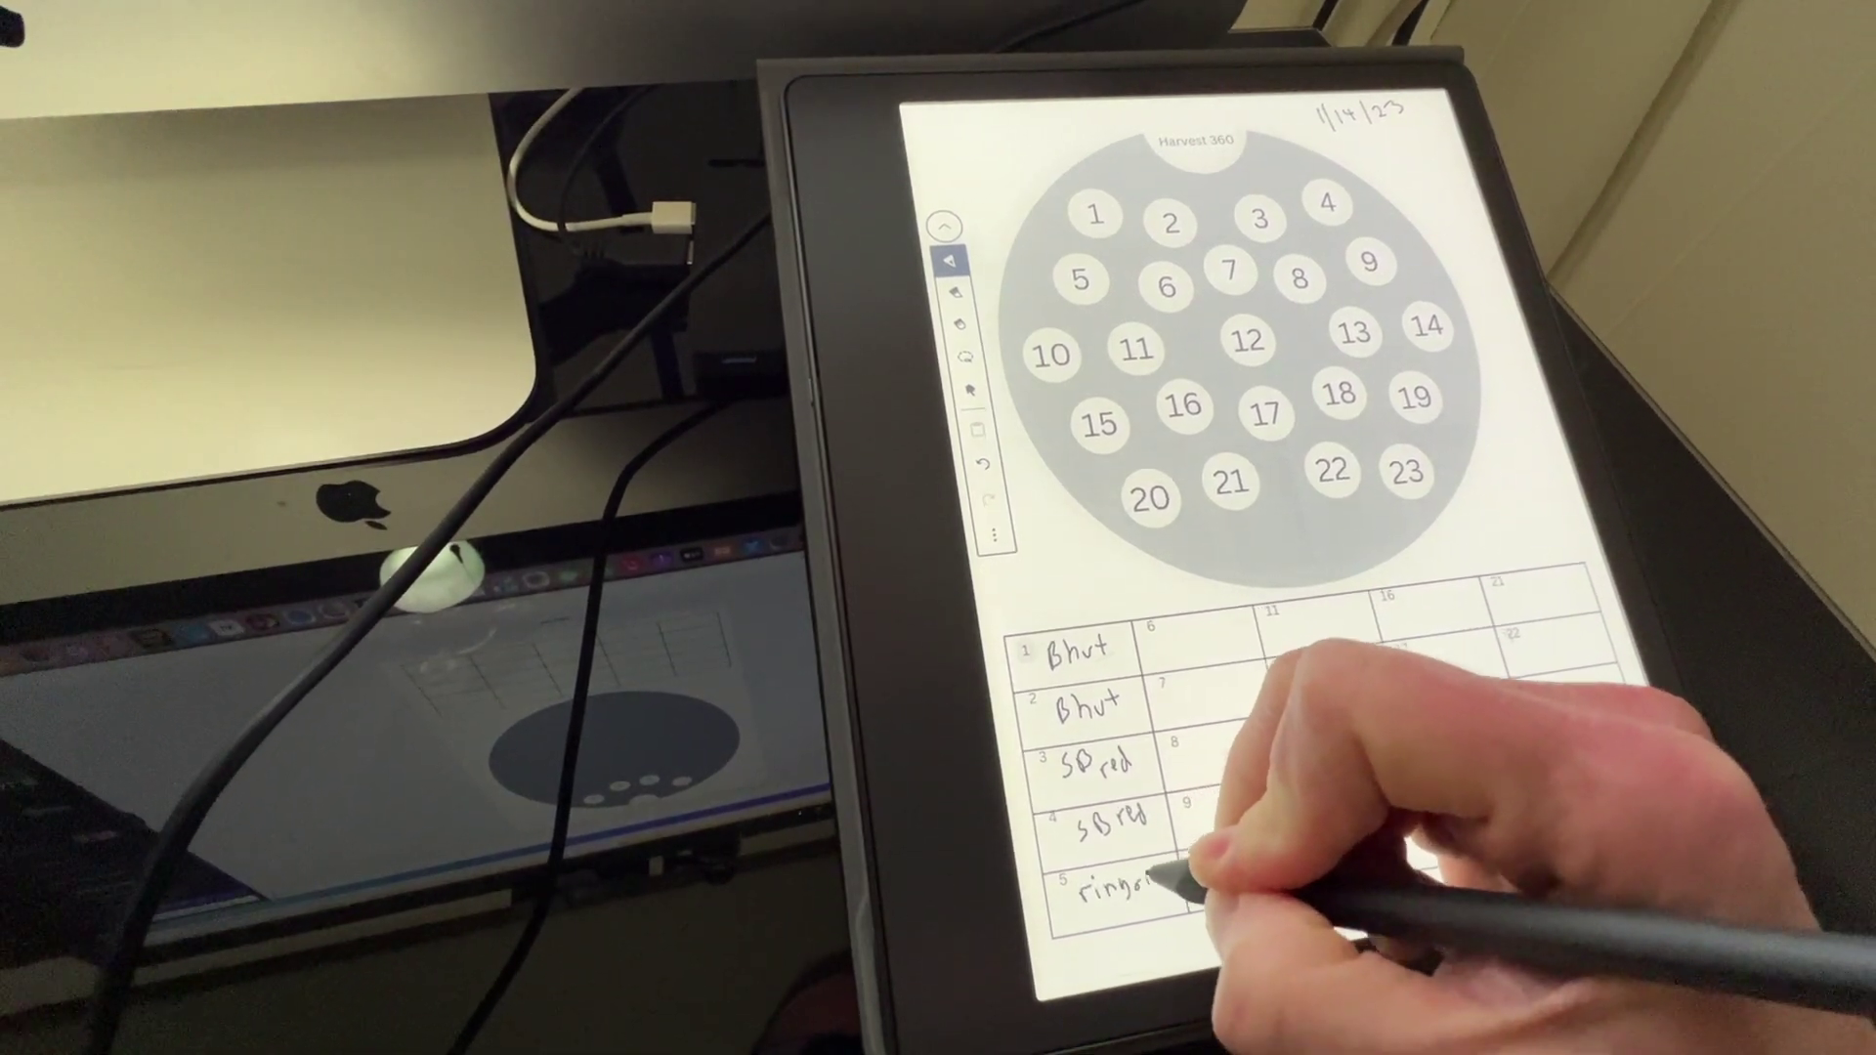
Step: Finish handwriting 'ring of fire' in row 5 of the grid
{"action": "left_click_drag", "start_coordinate": [1187, 907], "coordinate": [1212, 891]}
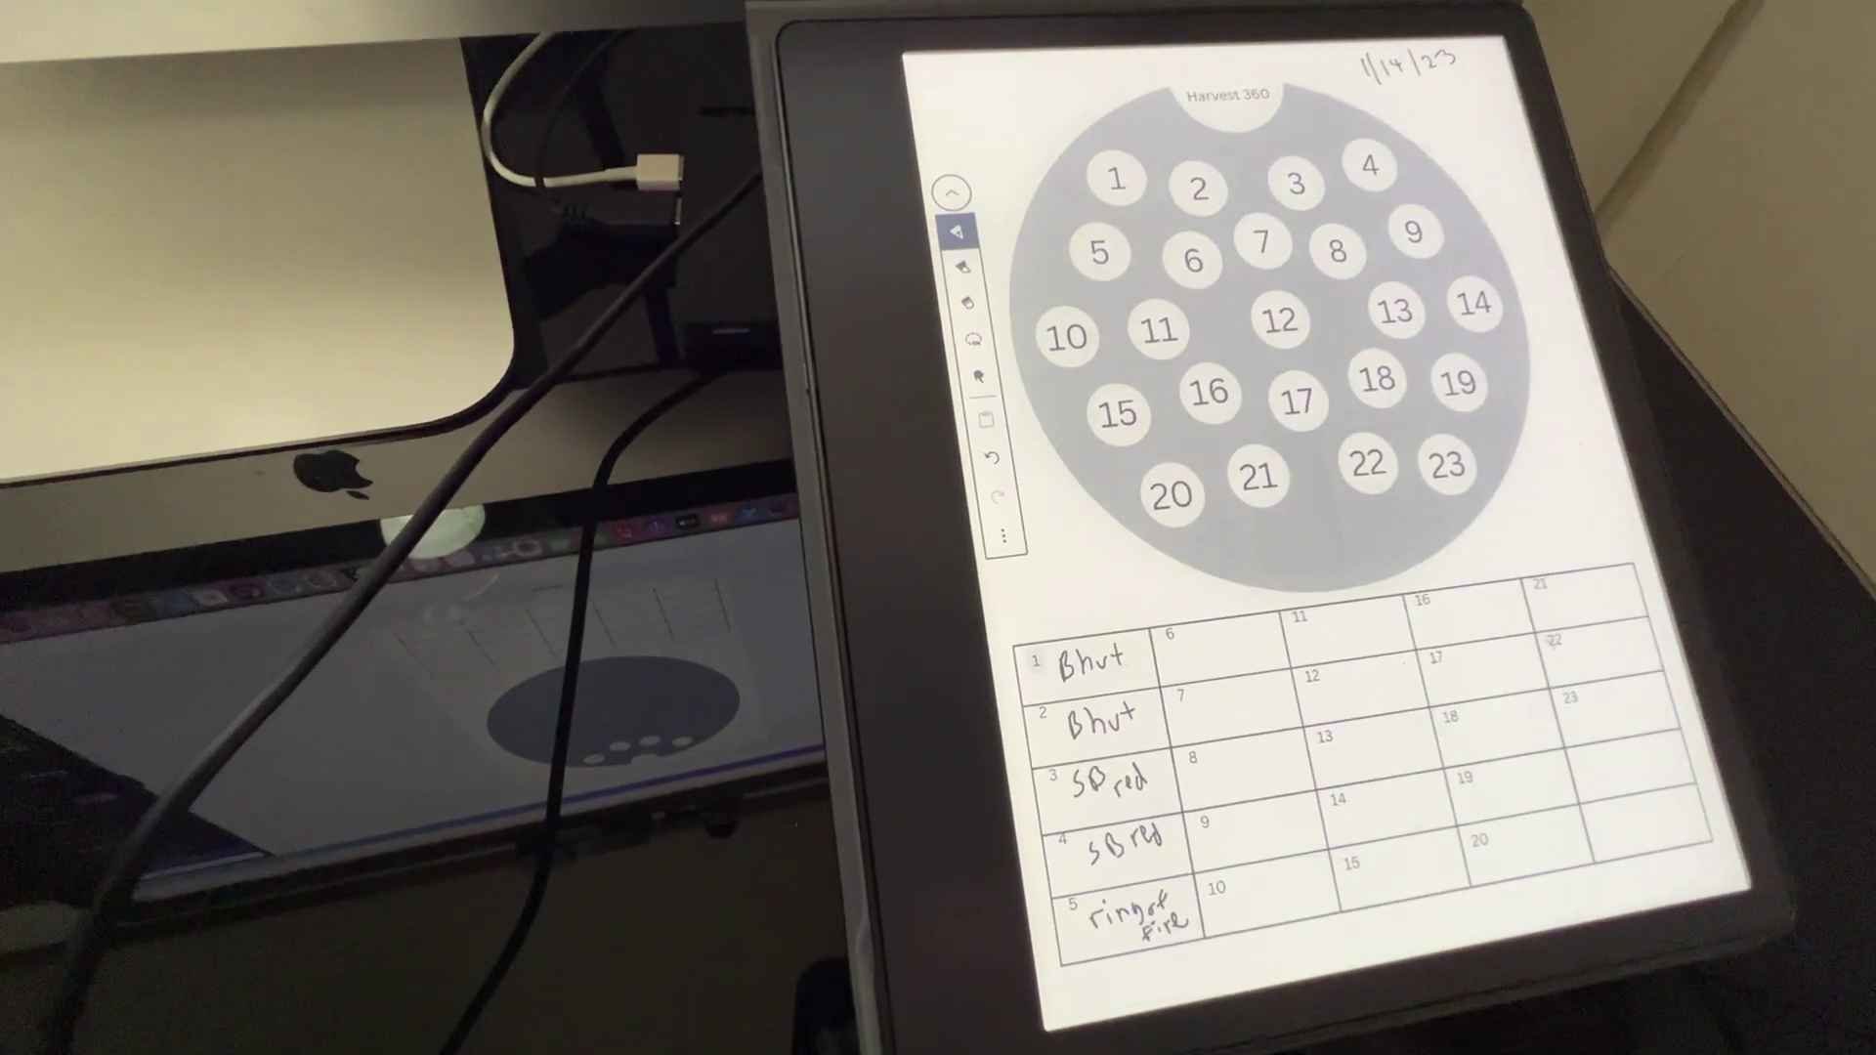